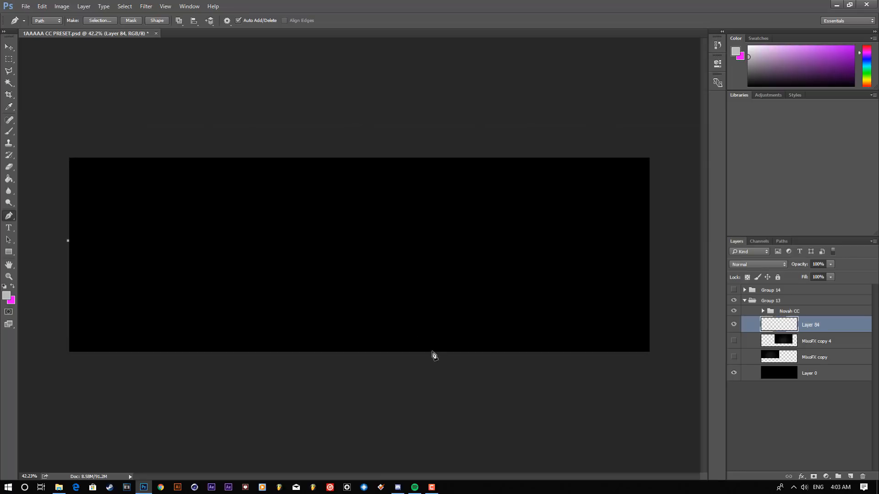
Step: Draw a curved Pen path from the canvas's left edge down to its lower edge, ending with short corner segments just below the canvas
click(68, 241)
drag(491, 352, 688, 478)
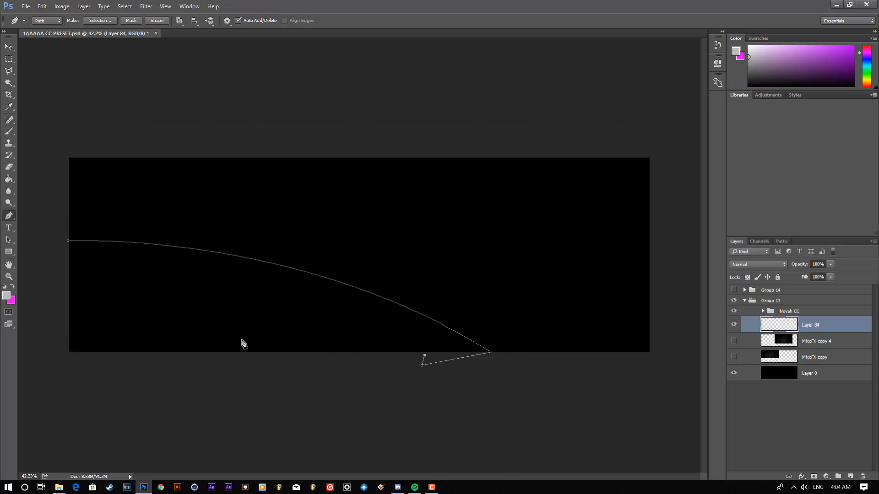
drag(68, 332, 1, 433)
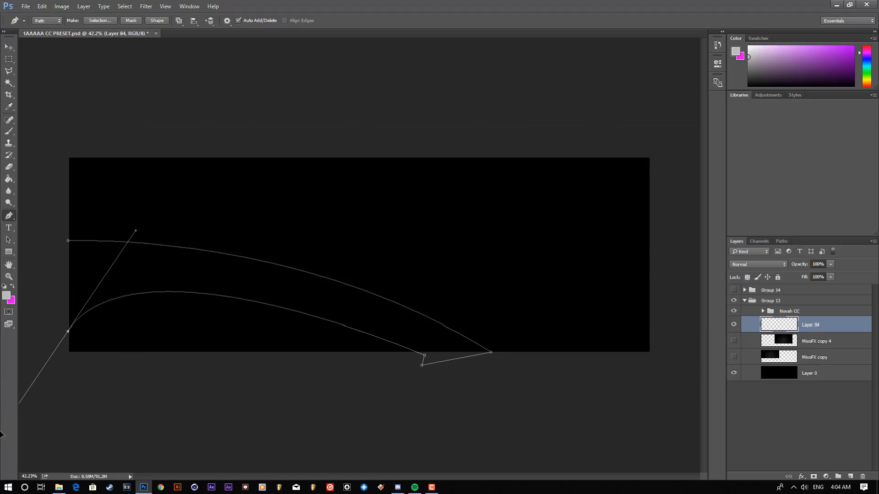
scroll(99, 390, down, 6)
key(ctrl+z)
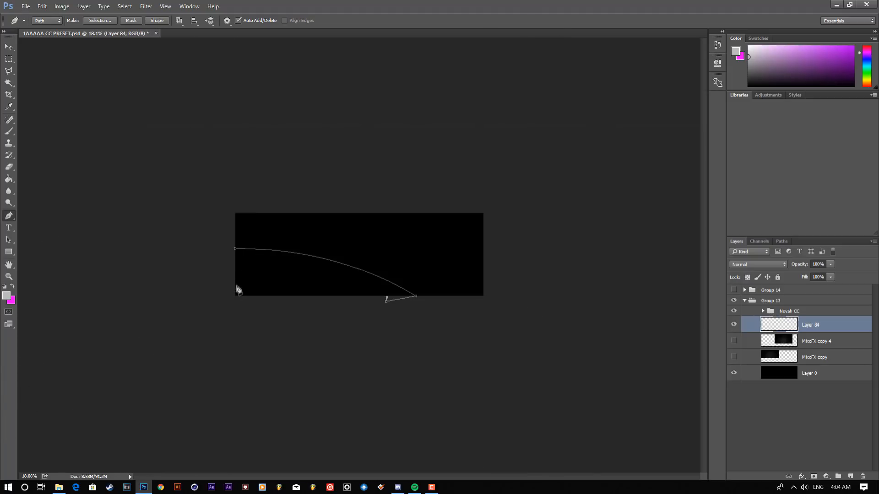
Step: Complete the arc with a lower curve back to the canvas's left edge and close the path at its starting anchor
drag(233, 287, 133, 317)
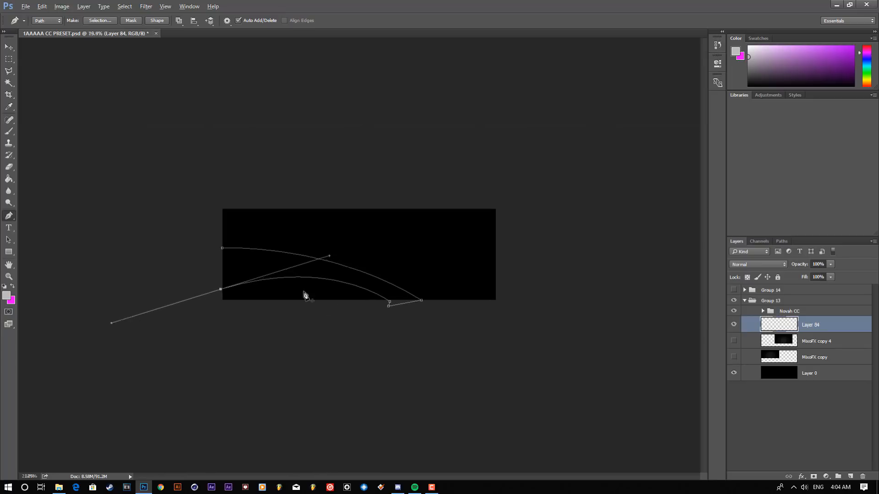
scroll(304, 293, up, 10)
alt+click(53, 346)
click(57, 238)
Step: Convert the closed arc path into a selection
scroll(595, 285, down, 8)
scroll(315, 286, up, 8)
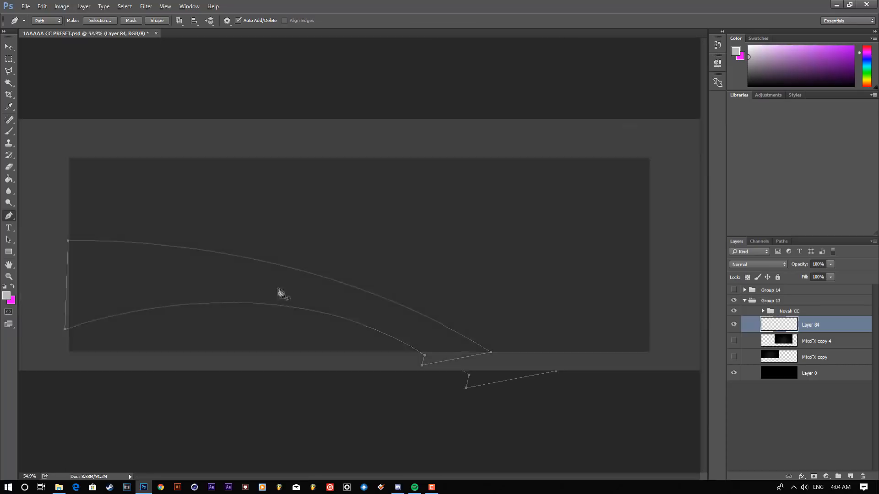
scroll(233, 245, down, 3)
scroll(230, 276, up, 2)
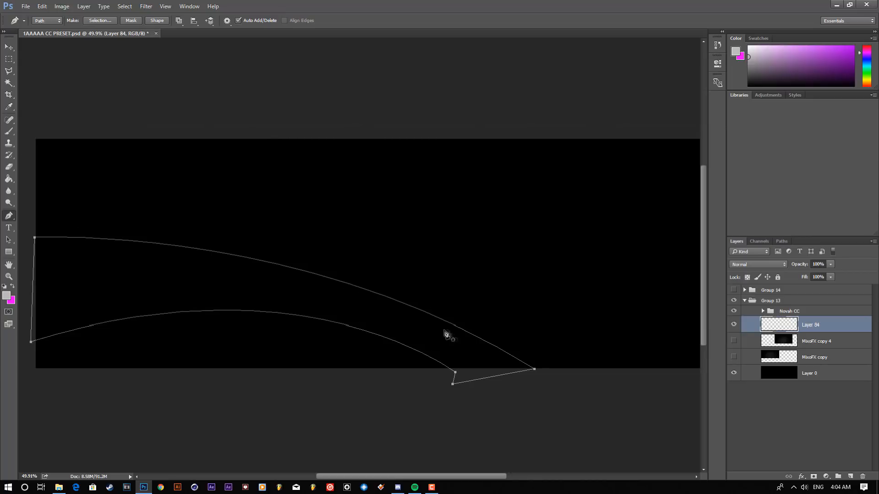
right_click(403, 308)
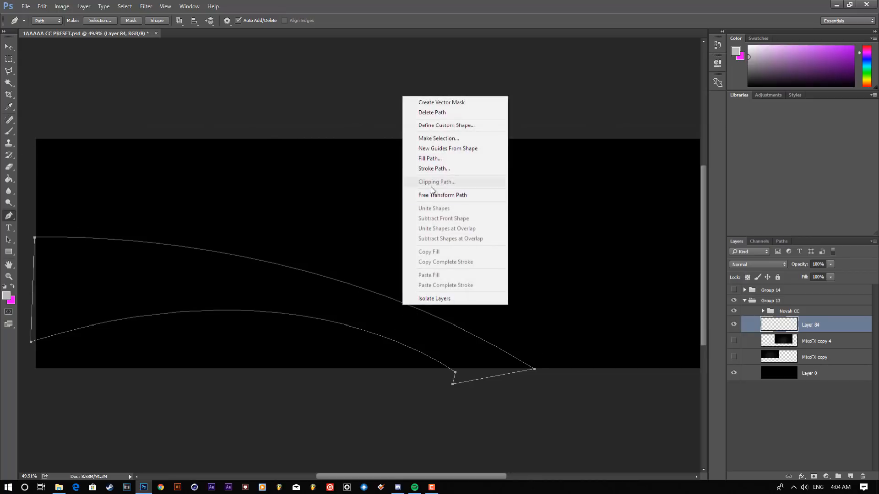
click(443, 137)
click(433, 138)
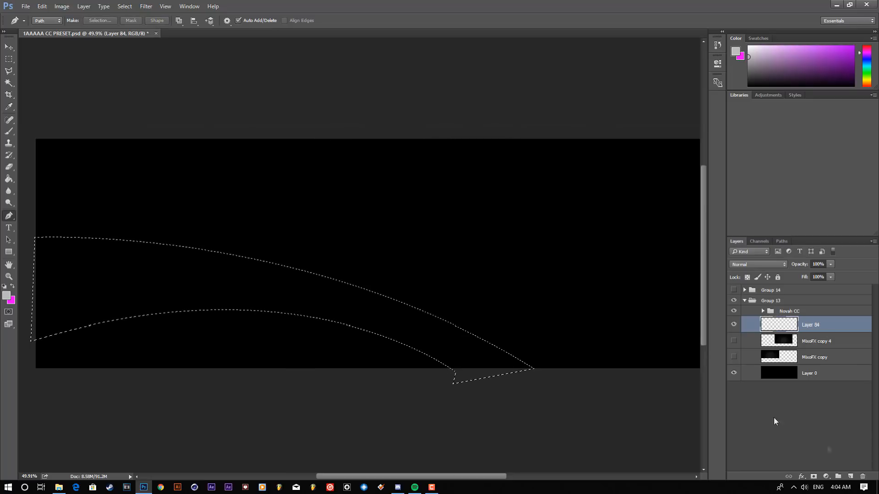
Step: Add a new layer and fill the arc selection on it with the light grey foreground color b4b4b4
click(850, 476)
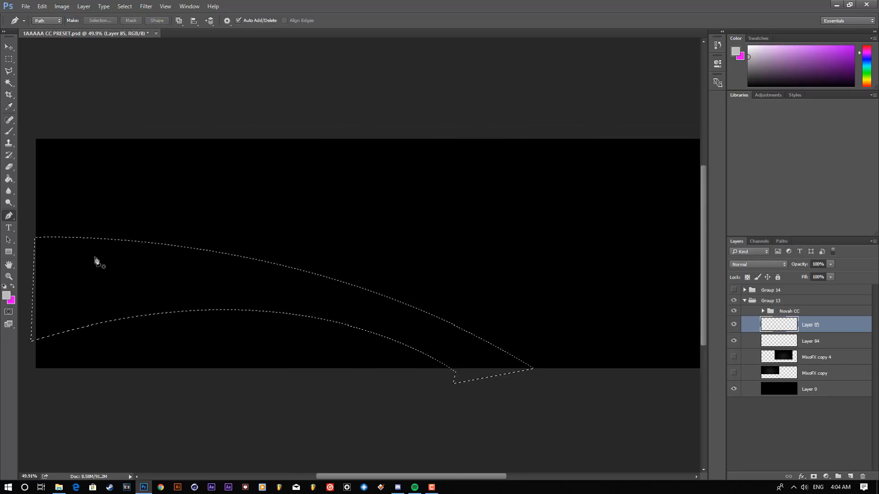
click(8, 295)
drag(621, 292, 596, 273)
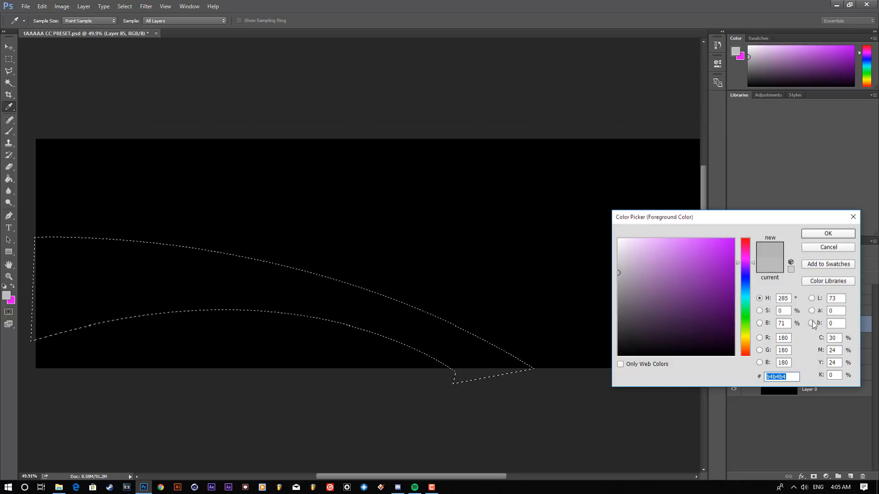
click(828, 234)
key(p)
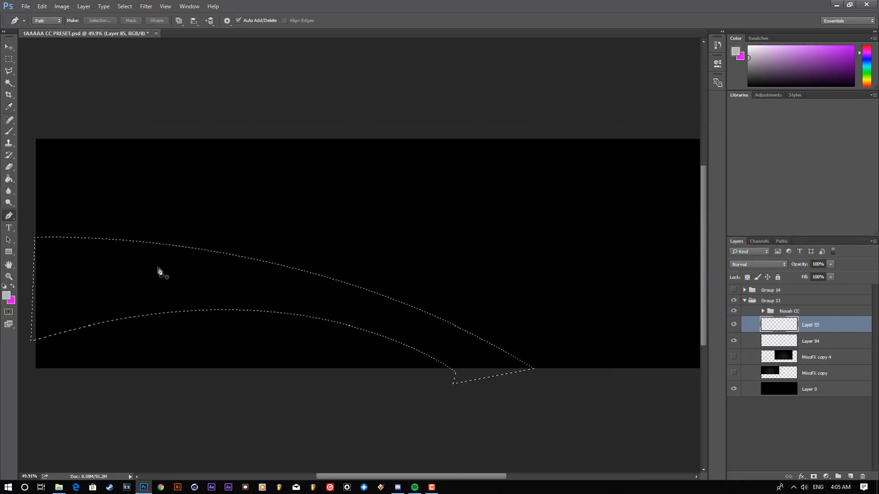
key(alt+BackSpace)
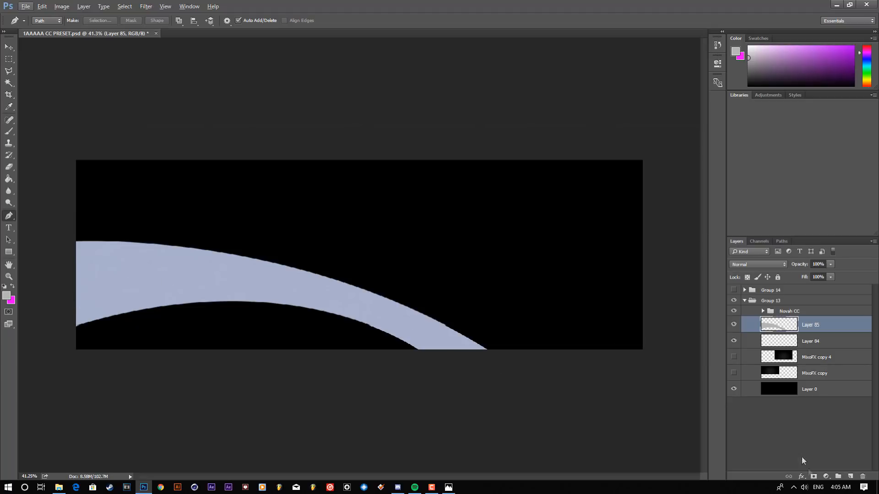
Step: Add a new layer beneath the light arc and draw a Pen curve above that arc from the canvas's left edge to its lower edge
click(824, 342)
click(851, 477)
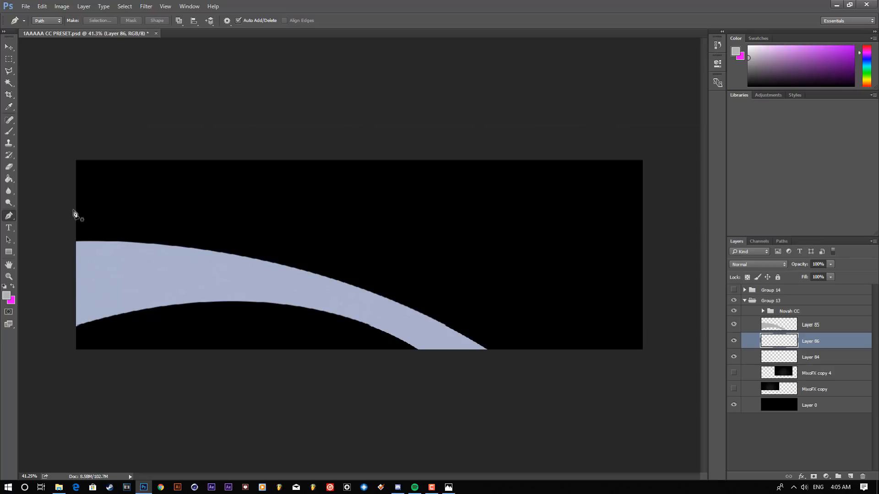
click(74, 211)
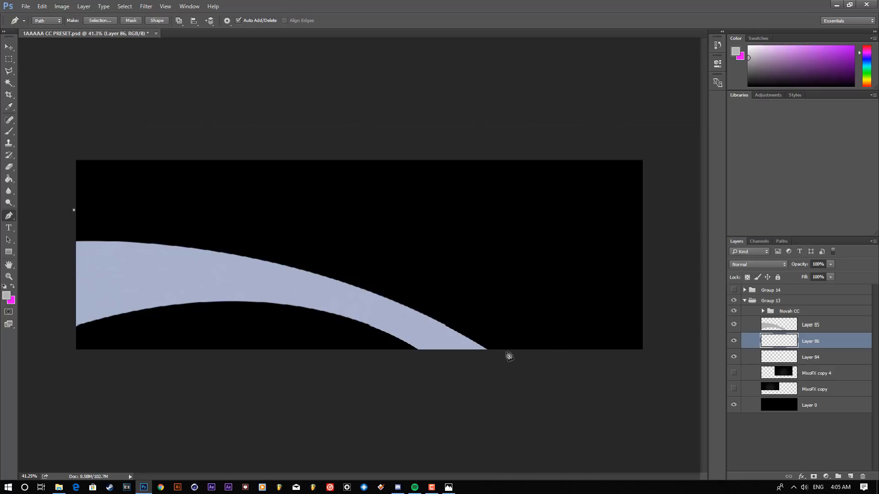
drag(513, 351, 693, 493)
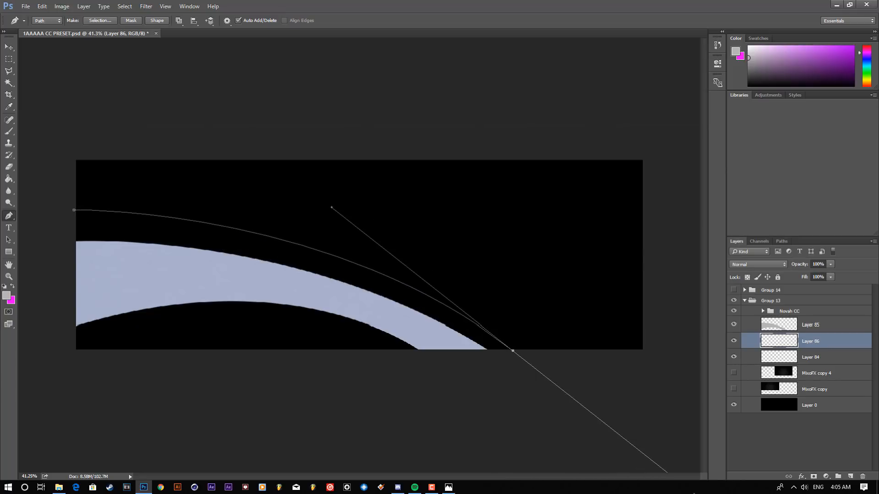
Step: Close the second path by running anchors back through the light arc and around past the canvas's left edge to the starting anchor
alt+click(513, 351)
click(506, 364)
drag(470, 353, 457, 346)
drag(456, 345, 447, 339)
drag(435, 337, 398, 327)
drag(365, 313, 346, 306)
drag(320, 298, 252, 284)
drag(216, 280, 178, 278)
drag(63, 270, 53, 269)
drag(48, 264, 42, 254)
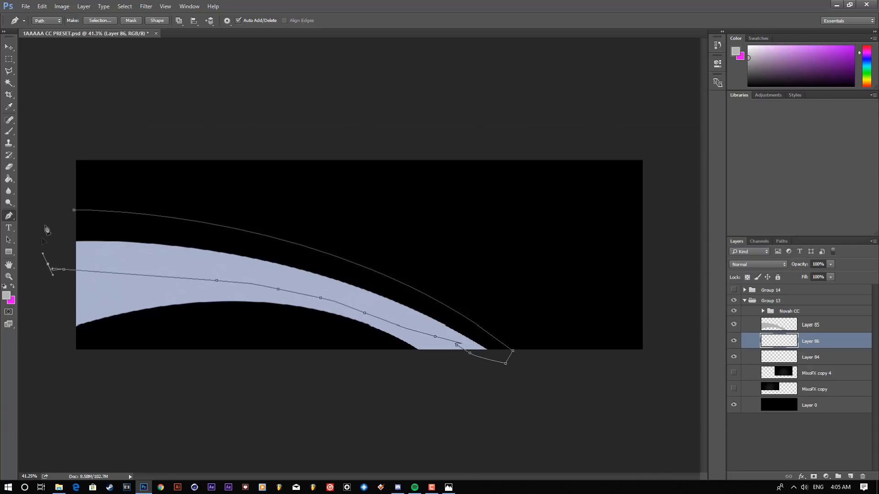
click(73, 211)
Step: Turn the second arc path into a selection
right_click(385, 279)
click(418, 107)
click(432, 129)
Step: Set the foreground color to dark grey 464646, fill the second arc selection with it, and deselect
click(6, 296)
click(627, 311)
click(620, 296)
drag(616, 296, 608, 324)
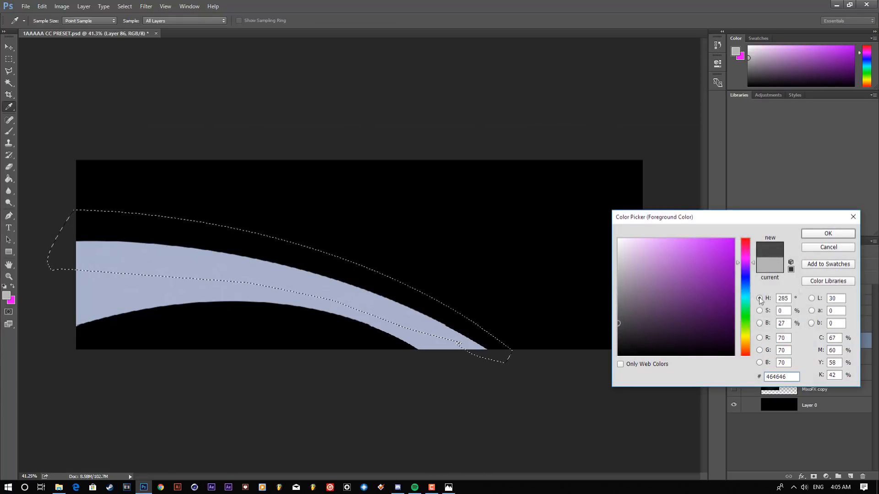
click(791, 376)
click(790, 377)
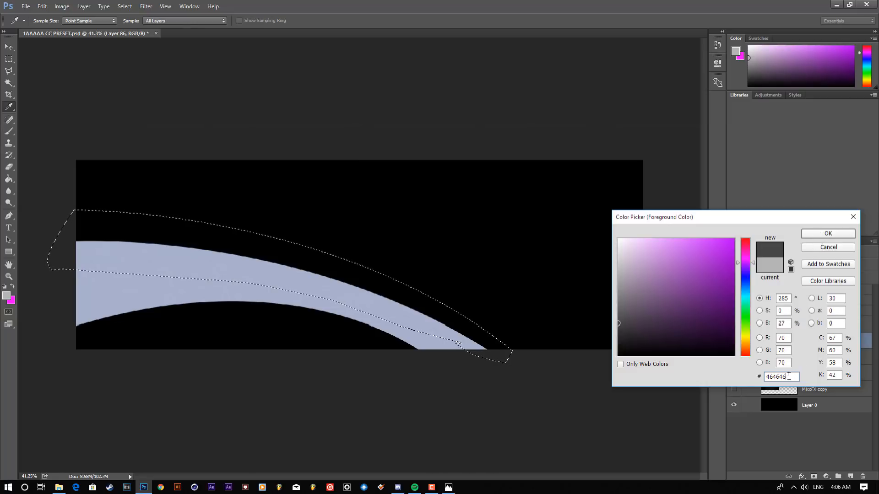
click(834, 234)
key(p)
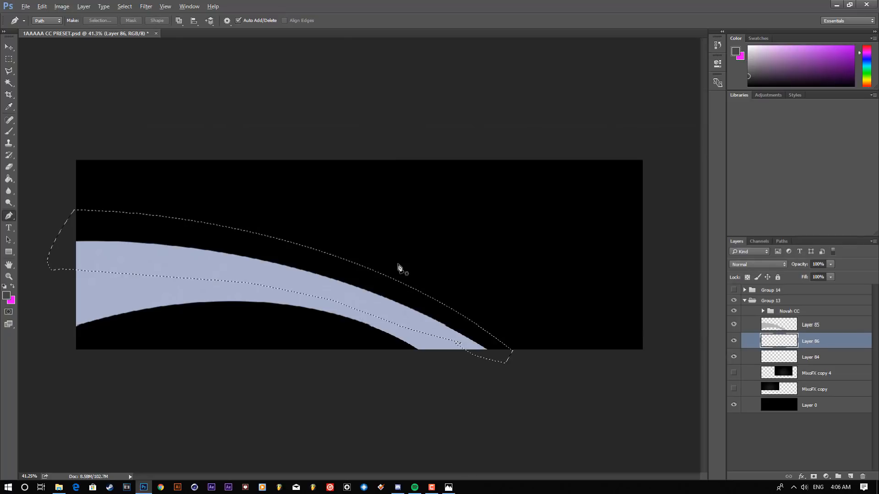
key(alt+BackSpace)
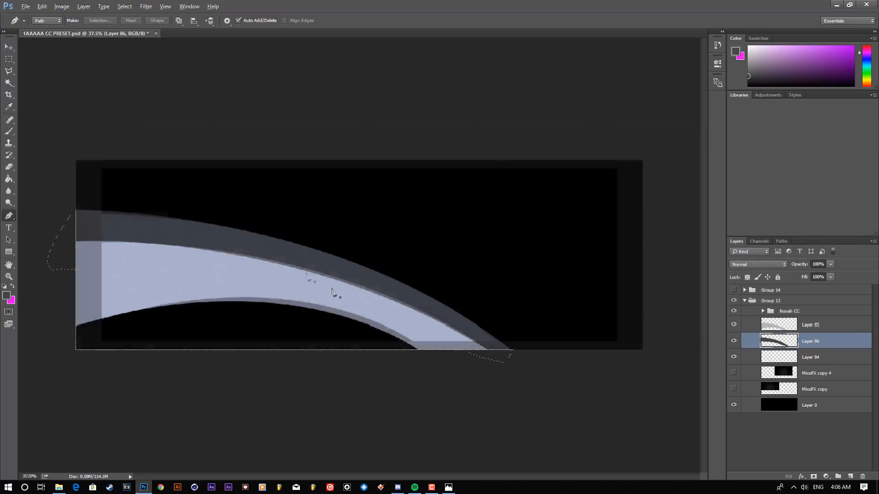
key(ctrl+d)
Step: Hide the darker arc's layer and rename the two arc layers Light and Dark
scroll(320, 283, down, 15)
scroll(300, 265, up, 16)
key(v)
click(811, 325)
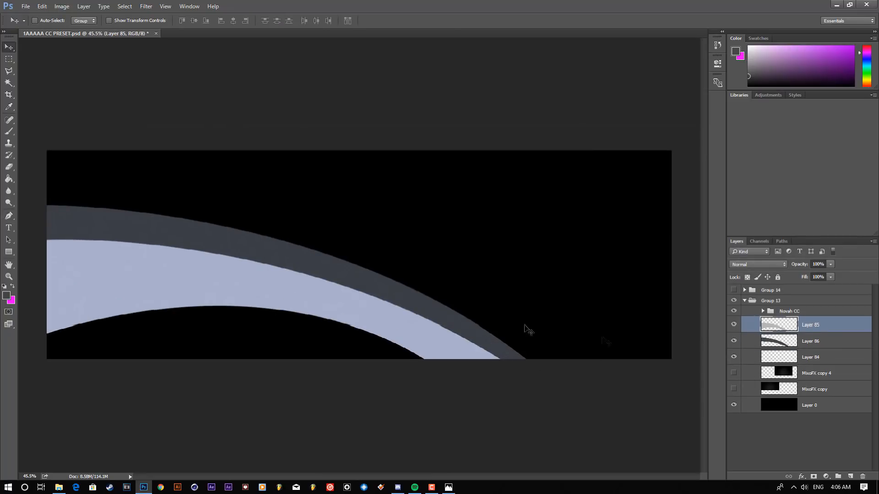
click(733, 341)
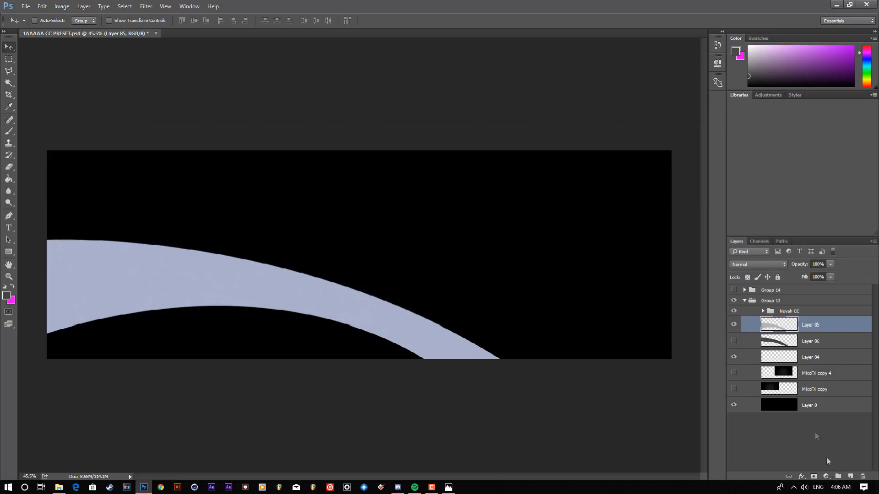
double_click(811, 325)
text(Light)
key(Return)
double_click(814, 342)
text(Dark)
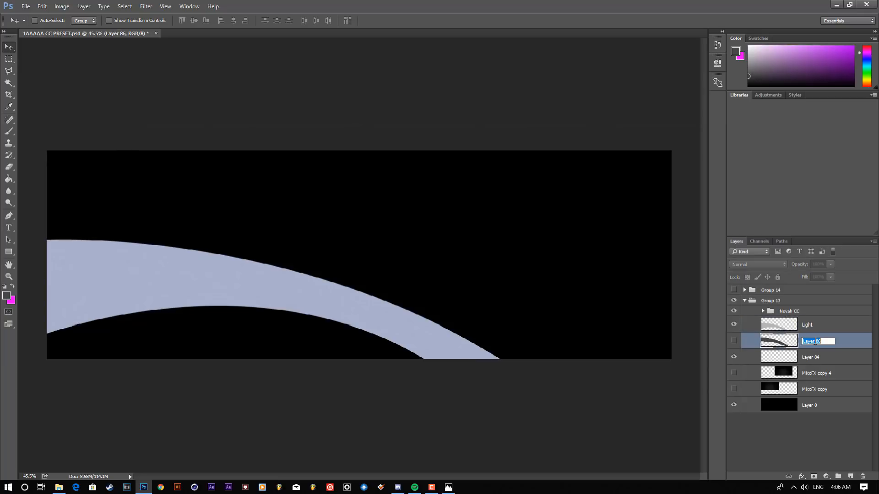
key(Return)
Step: Show the Dark layer again and toggle the Light layer's visibility to compare the two arcs
click(734, 341)
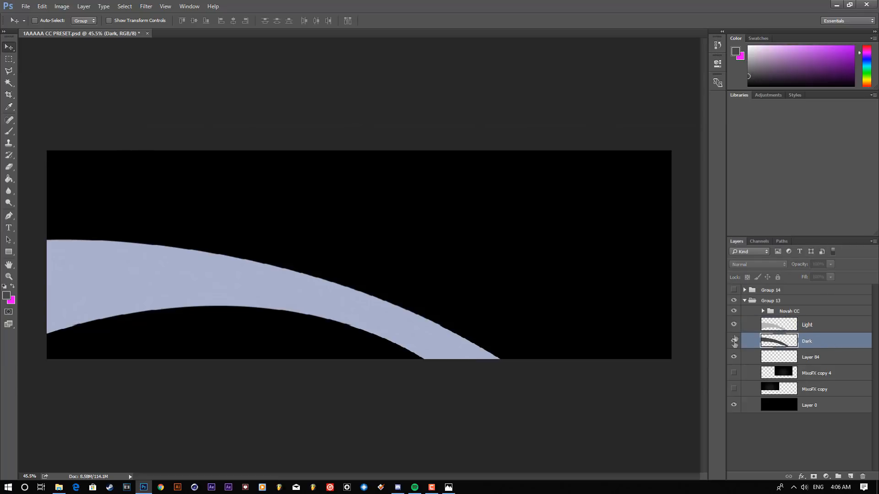
click(734, 325)
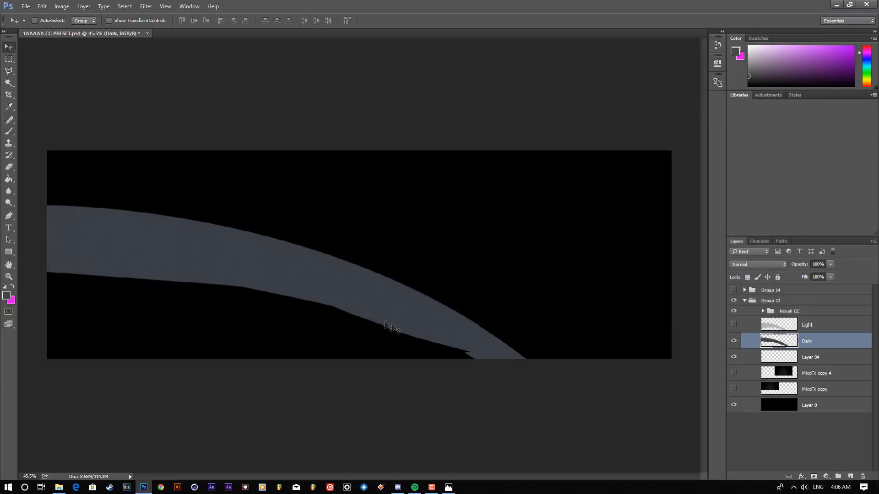
click(734, 324)
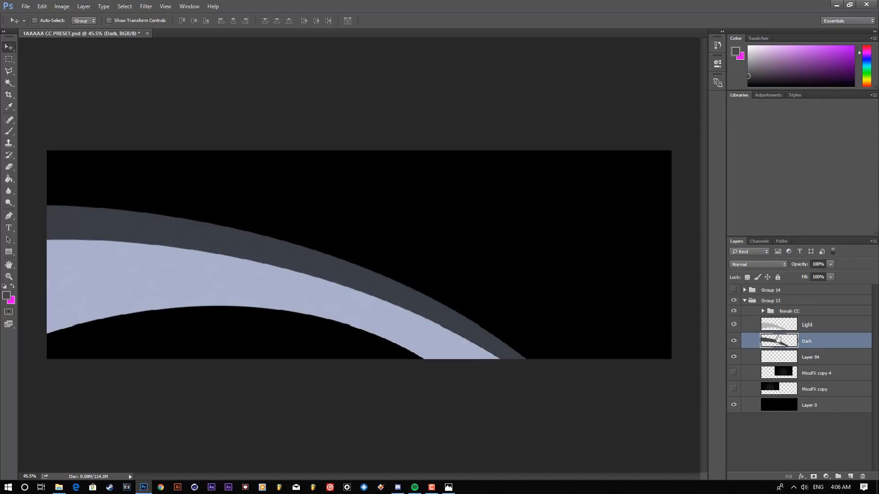
Step: Create a new layer above the Light layer and make it a clipping mask on Light
click(772, 323)
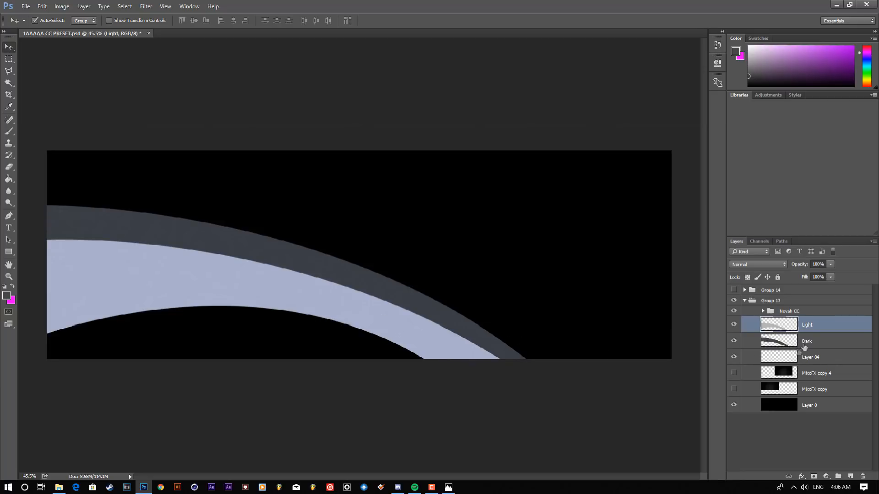
ctrl+click(781, 326)
ctrl+click(774, 342)
key(ctrl+d)
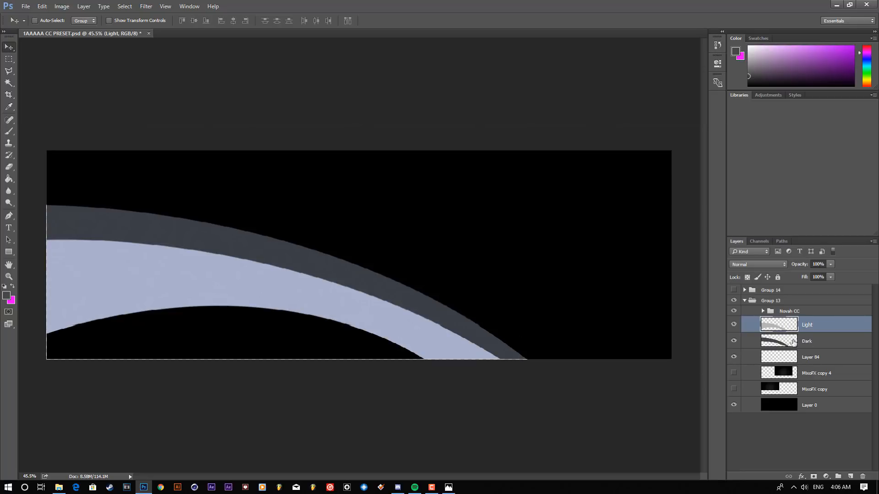
click(850, 477)
right_click(833, 323)
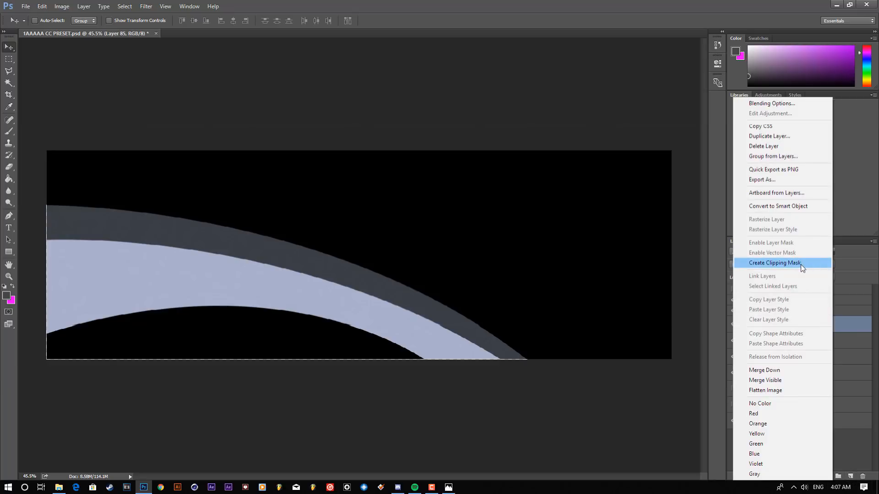
click(802, 268)
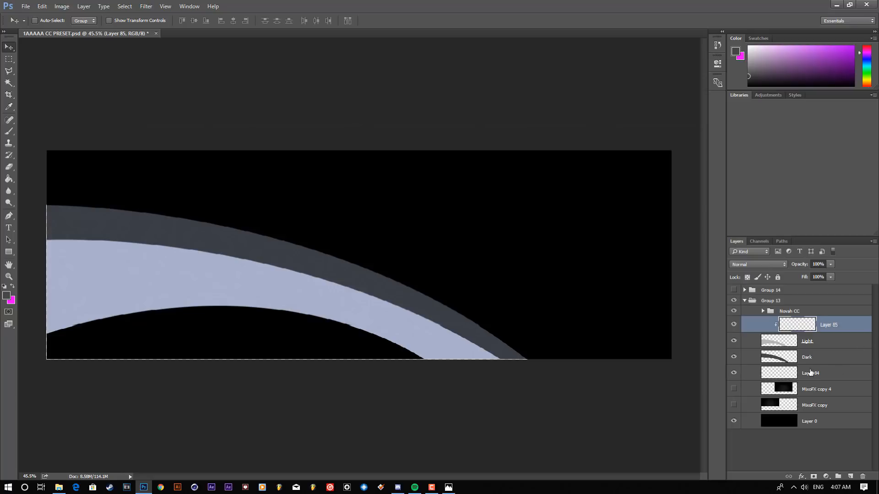
Step: Switch to the Brush tool and set the foreground color to white, ffffff
click(8, 131)
mouse_move(270, 275)
mouse_down()
mouse_move(192, 271)
mouse_move(188, 319)
mouse_up()
key(ctrl+z)
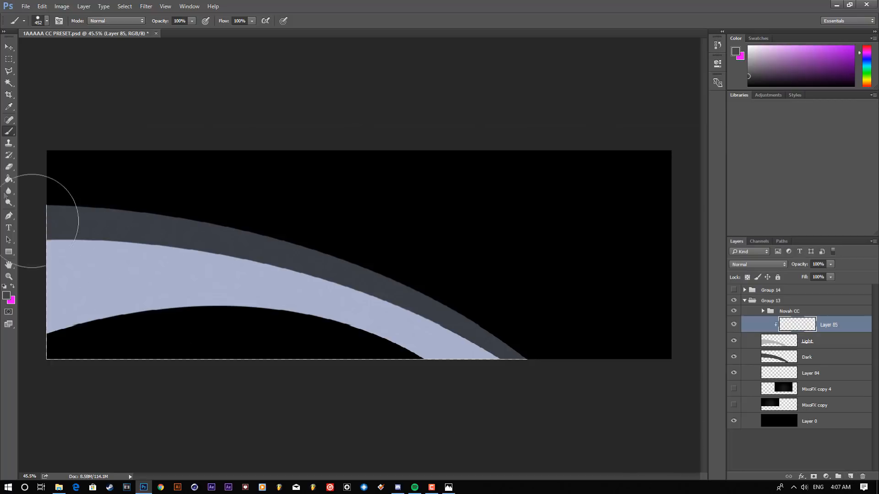
click(7, 296)
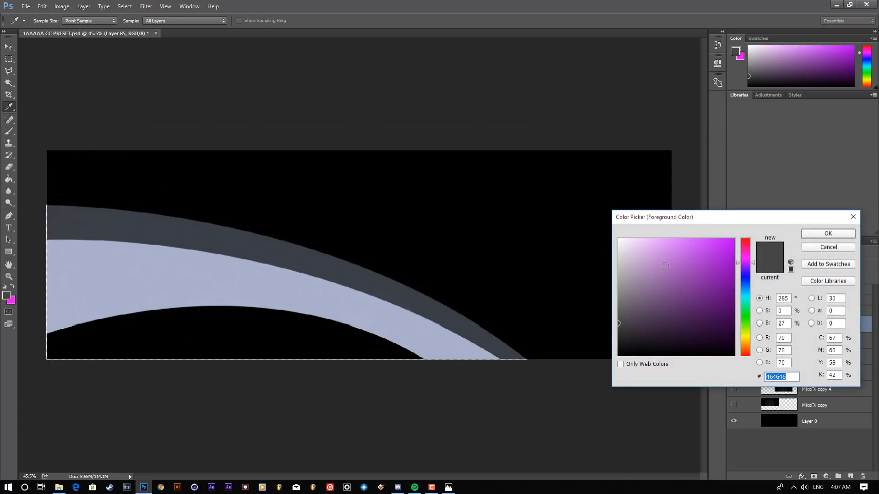
text(ffffff)
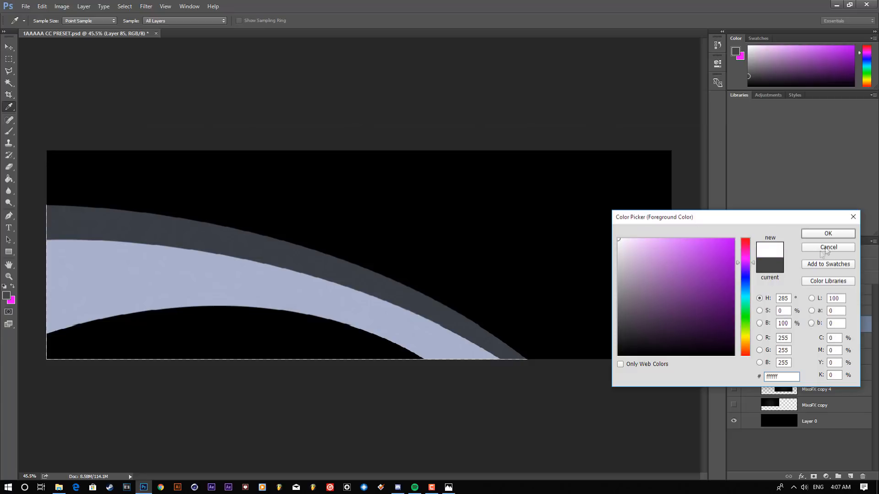
click(806, 234)
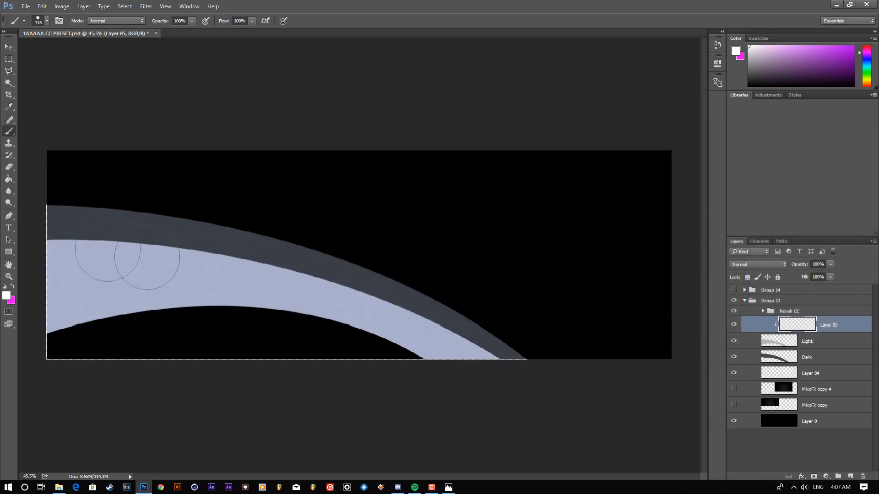
Step: Paint a white highlight along the Light arc's upper edge with an enlarged soft brush, undoing the stray stroke at its tapered end
right_click(291, 267)
drag(282, 265, 230, 274)
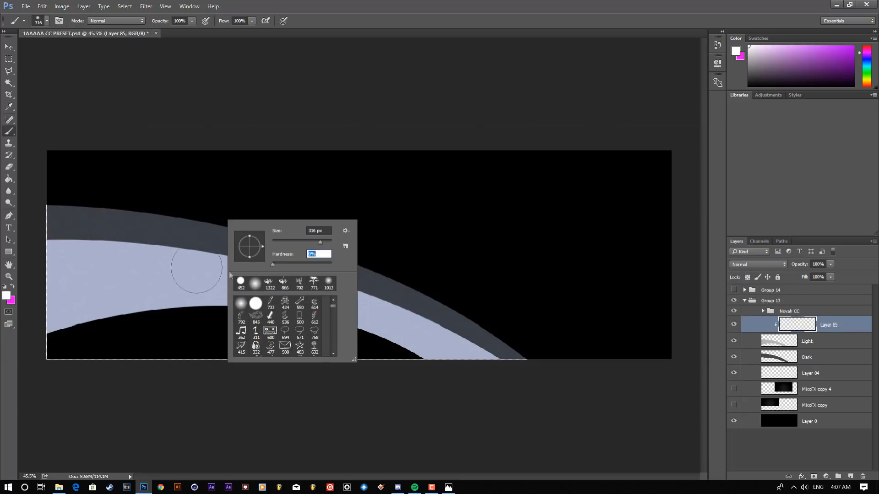
click(346, 11)
mouse_move(123, 241)
mouse_down()
mouse_move(132, 242)
mouse_move(100, 236)
mouse_up()
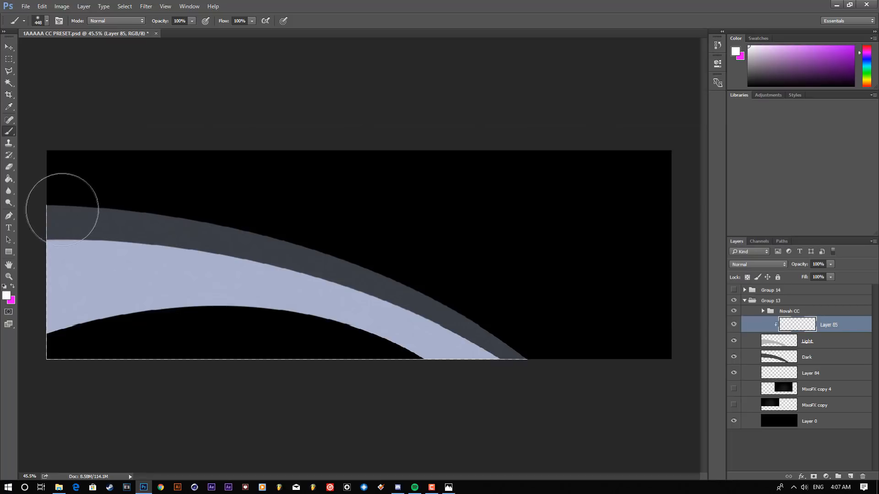
mouse_move(62, 209)
mouse_down()
mouse_move(157, 201)
mouse_move(243, 212)
mouse_move(384, 255)
mouse_move(318, 237)
mouse_move(361, 249)
mouse_move(407, 302)
mouse_move(471, 323)
mouse_move(392, 296)
mouse_up()
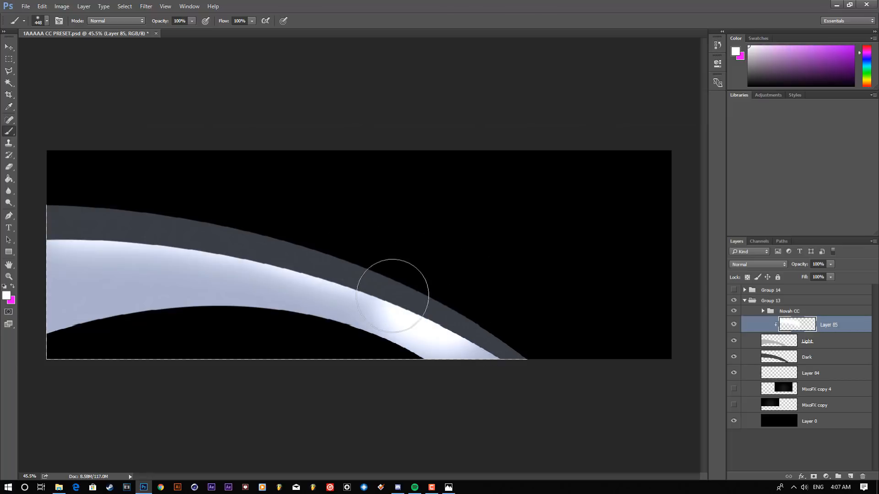
key(ctrl+z)
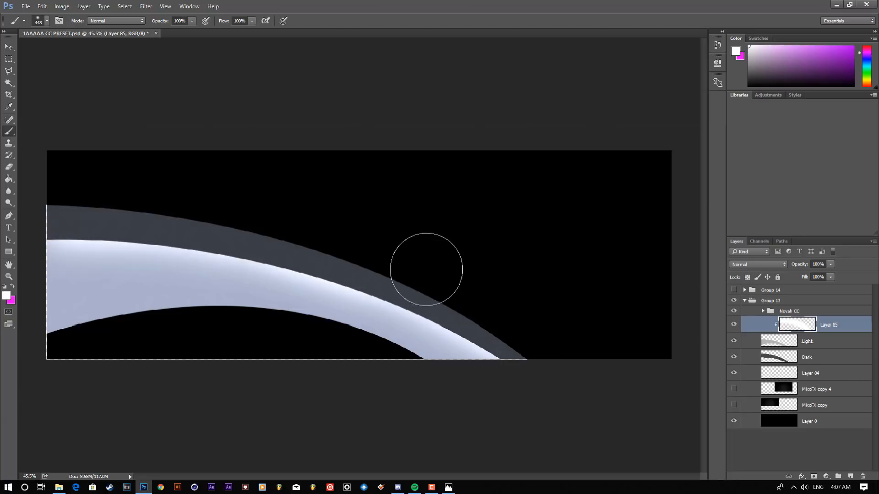
Step: Add another layer clipped to Light above the highlight layer and set the foreground color to black, 000000
scroll(502, 284, down, 8)
scroll(213, 267, up, 8)
scroll(243, 279, down, 3)
scroll(270, 296, up, 4)
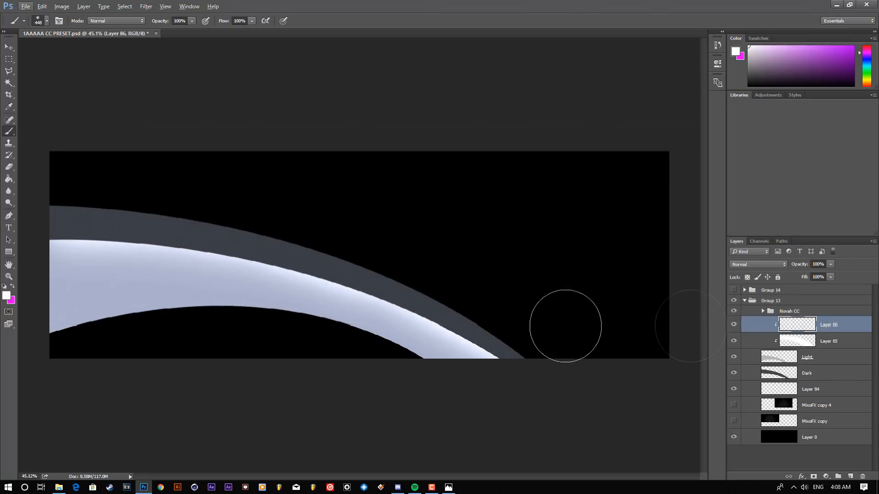
click(6, 295)
click(568, 334)
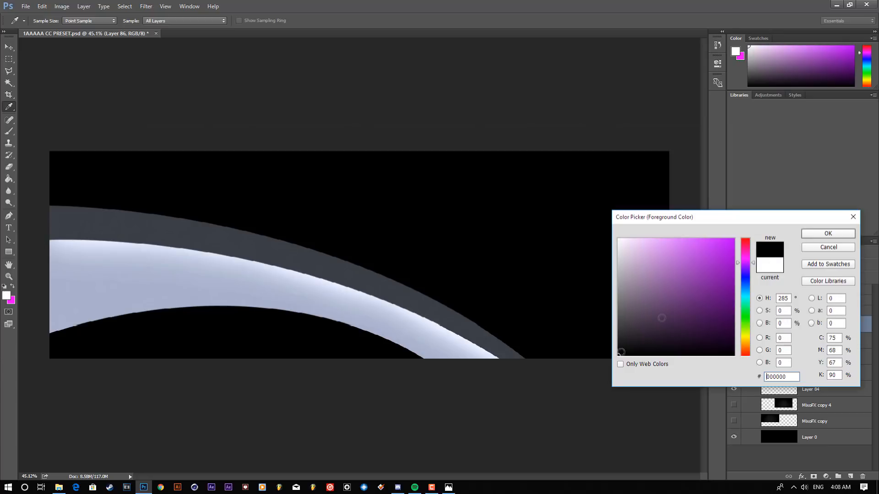
click(828, 234)
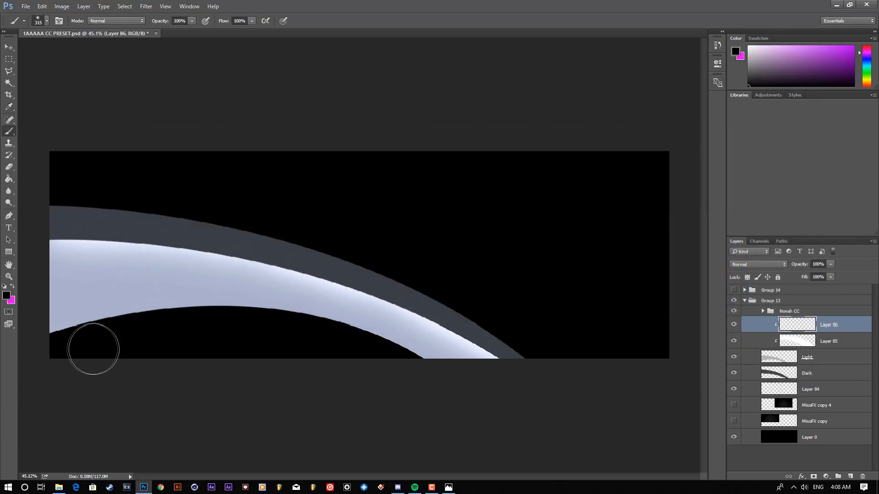
Step: Enlarge the soft brush and paint a black shadow along the Light arc's lower edge, redoing the first stroke
alt+right_click(91, 339)
mouse_move(81, 365)
mouse_down()
mouse_move(131, 358)
mouse_move(78, 368)
mouse_move(161, 360)
mouse_move(136, 362)
mouse_move(161, 351)
mouse_move(265, 347)
mouse_move(253, 350)
mouse_move(394, 380)
mouse_up()
key(ctrl+z)
drag(285, 355, 435, 411)
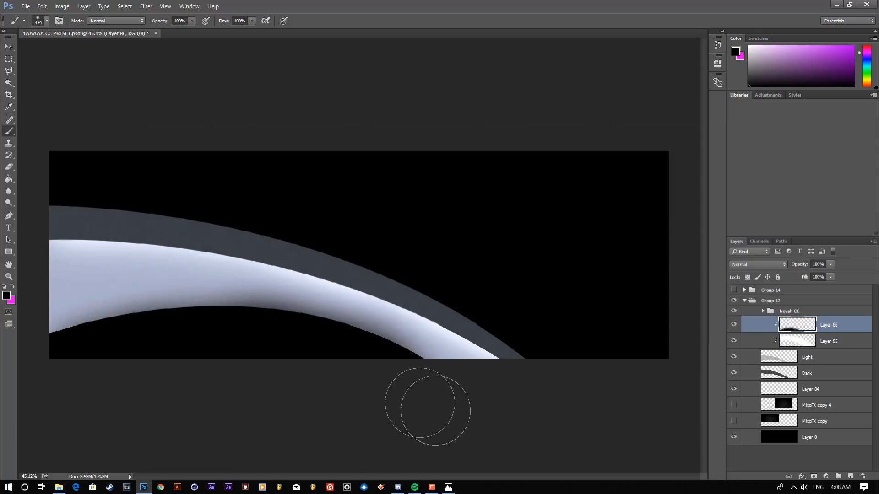
Step: Reduce the opacity of the black shadow on Layer 86 to 67%
alt+scroll(284, 314, down, 3)
drag(808, 270, 320, 284)
alt+scroll(347, 267, down, 4)
key(ctrl+plus)
key(ctrl+plus)
key(ctrl+plus)
key(ctrl+plus)
key(ctrl+plus)
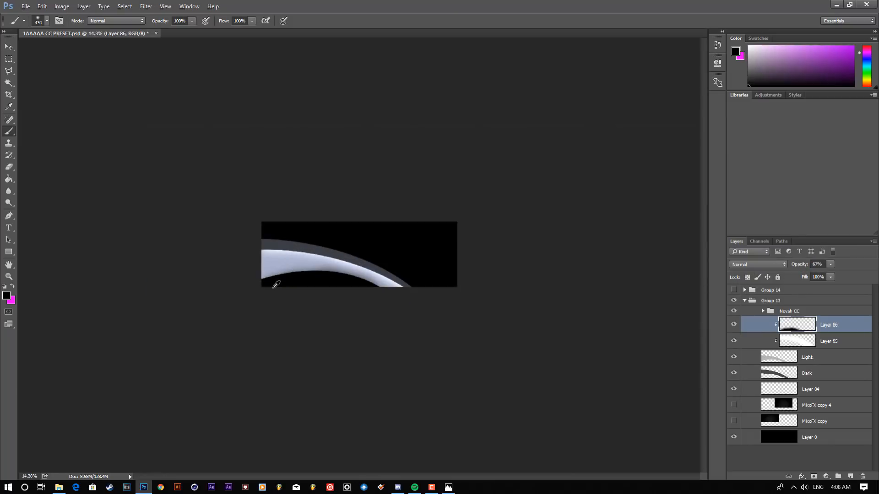
Step: Create a new layer above Layer 86 and make it a clipping mask on Light
click(852, 476)
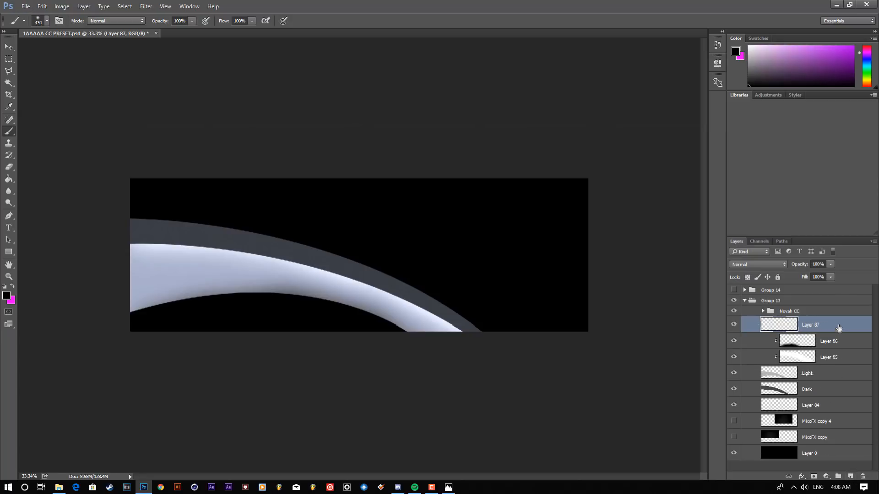
right_click(739, 325)
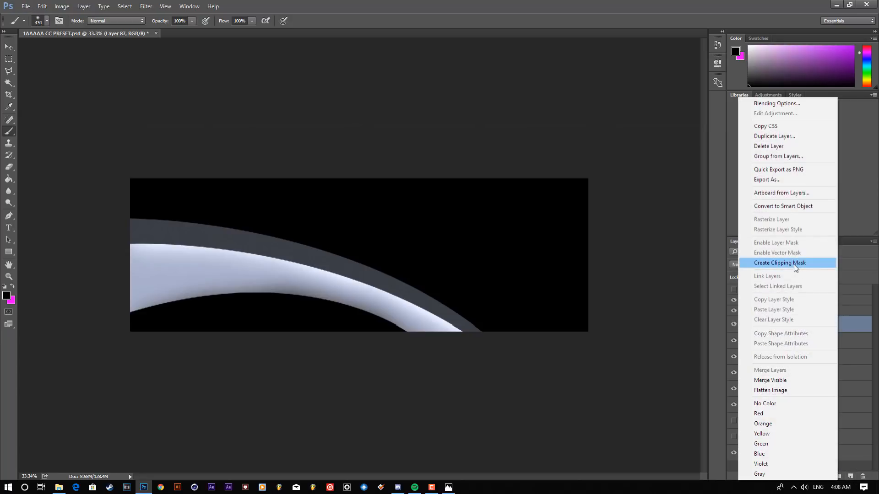
click(795, 267)
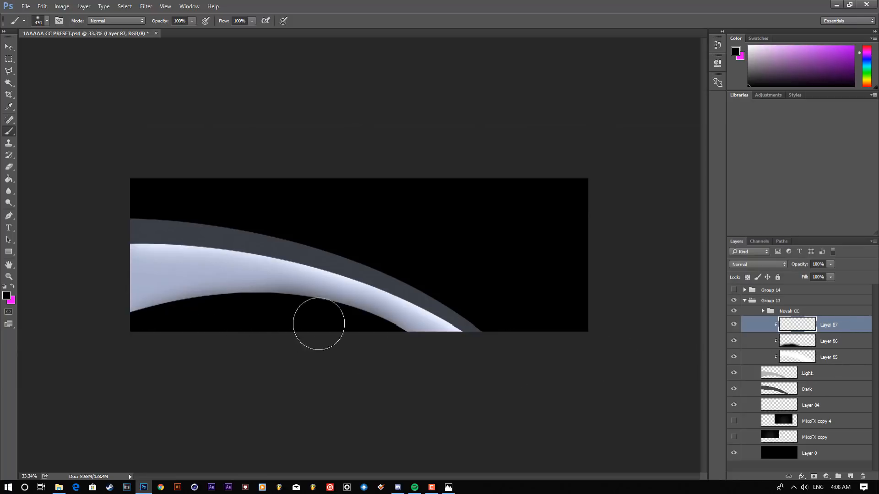
Step: Lower Layer 86's opacity further to soften the lower-edge shadow, and reselect Layer 87
click(844, 346)
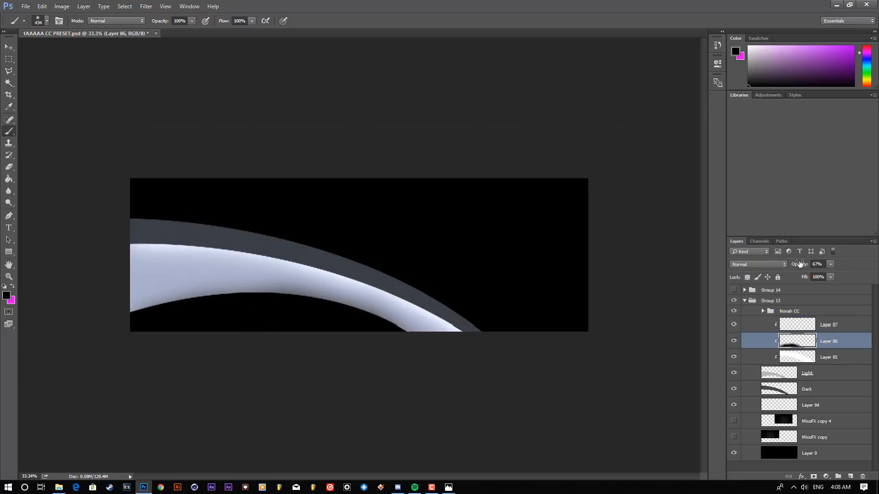
drag(791, 266, 786, 267)
click(833, 329)
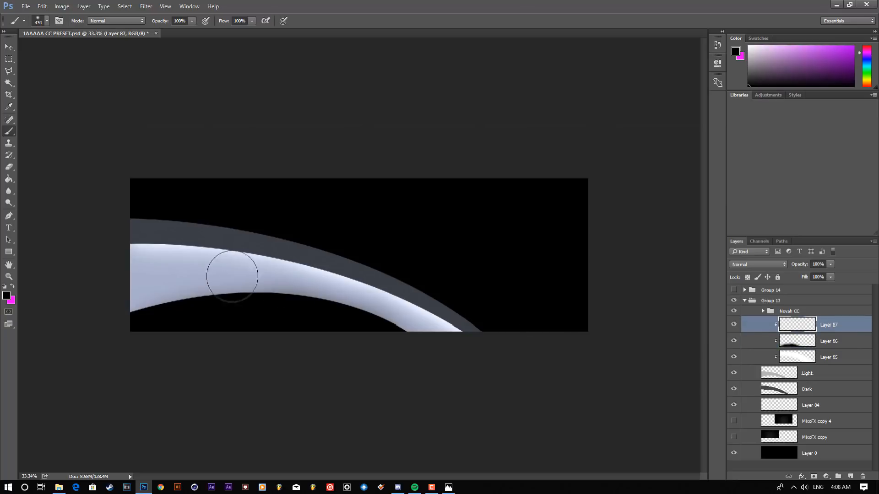
Step: Dab four soft black spots along the Light arc on Layer 87, alternating between its upper and lower edges
click(170, 254)
click(249, 284)
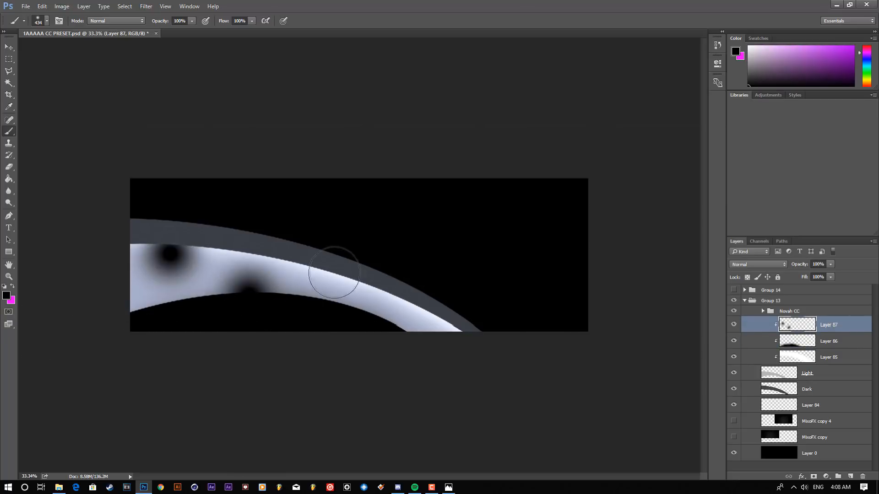
click(334, 276)
click(404, 341)
scroll(505, 283, down, 1)
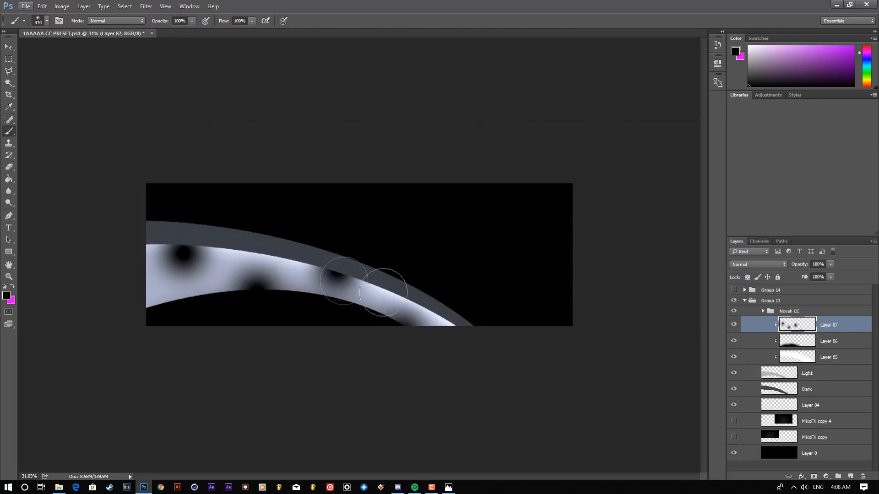
Step: Move the black spots layer, Layer 87, below Layer 85 in the clipped stack
scroll(521, 302, up, 4)
drag(829, 324, 827, 361)
scroll(402, 313, down, 4)
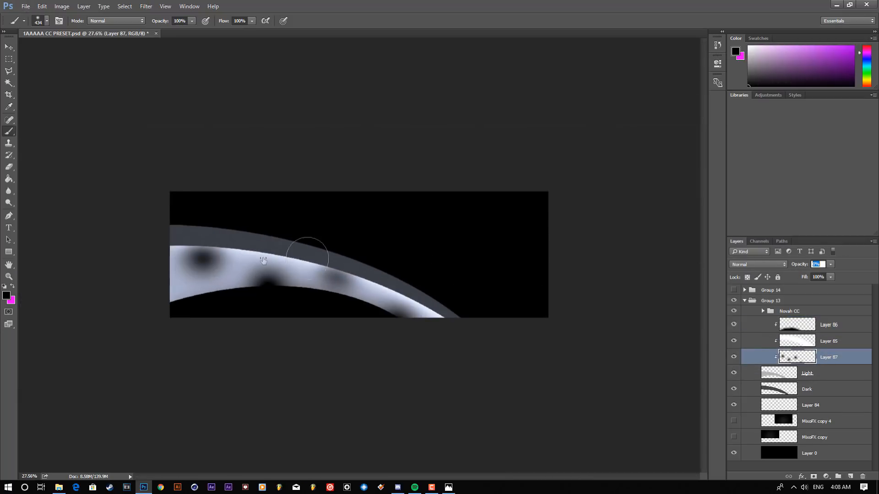
Step: Reduce Layer 87's fill to 8% with its opacity at 100%, so the black spots become subtle shading
key(Return)
drag(798, 267, 830, 282)
key(Return)
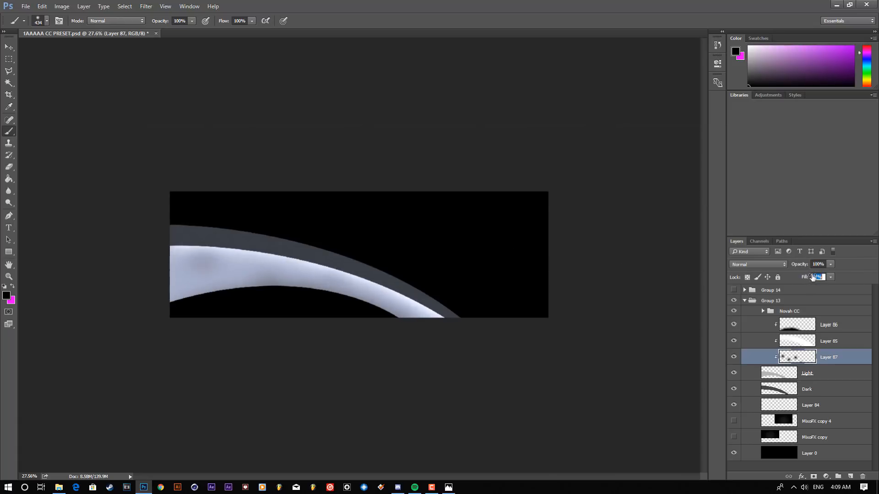
drag(812, 277, 813, 277)
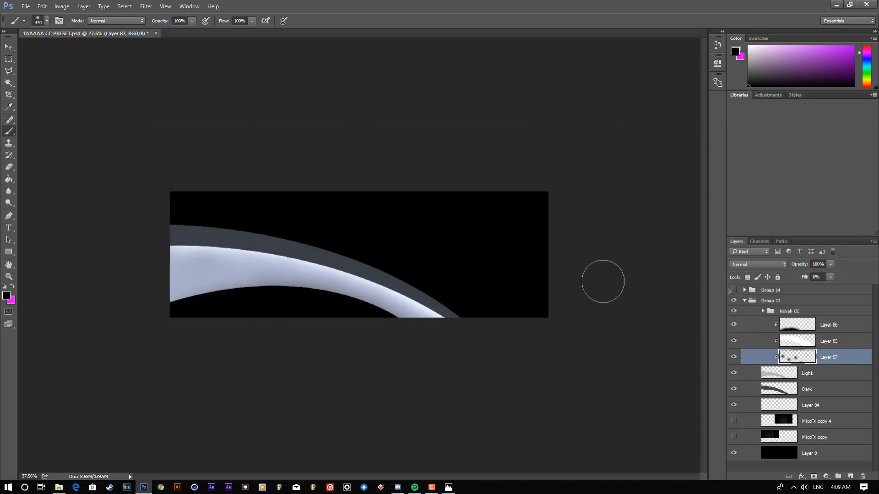
click(14, 48)
scroll(250, 261, down, 5)
scroll(246, 276, up, 9)
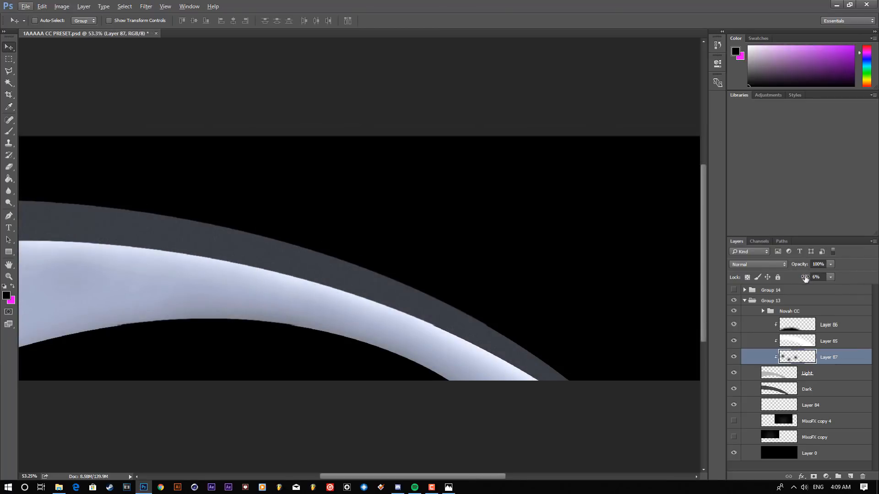
scroll(497, 295, down, 3)
scroll(388, 290, up, 2)
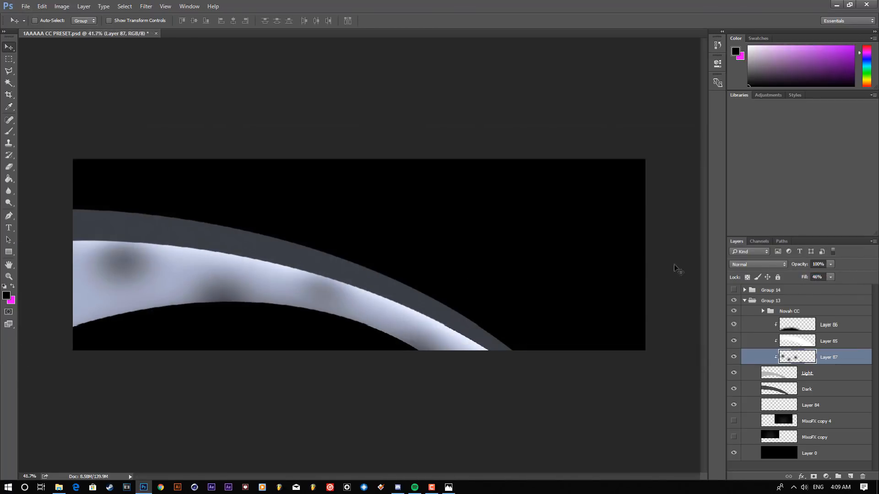
drag(765, 276, 809, 276)
scroll(255, 290, down, 2)
scroll(450, 314, up, 2)
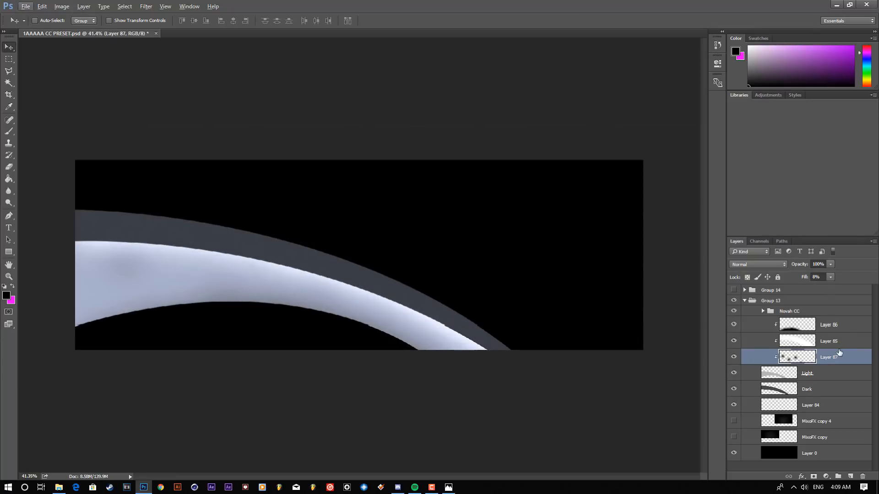
Step: Add a clipped layer above Layer 87 and darken the Light arc's wide end in black with a 3072 px soft brush
click(852, 478)
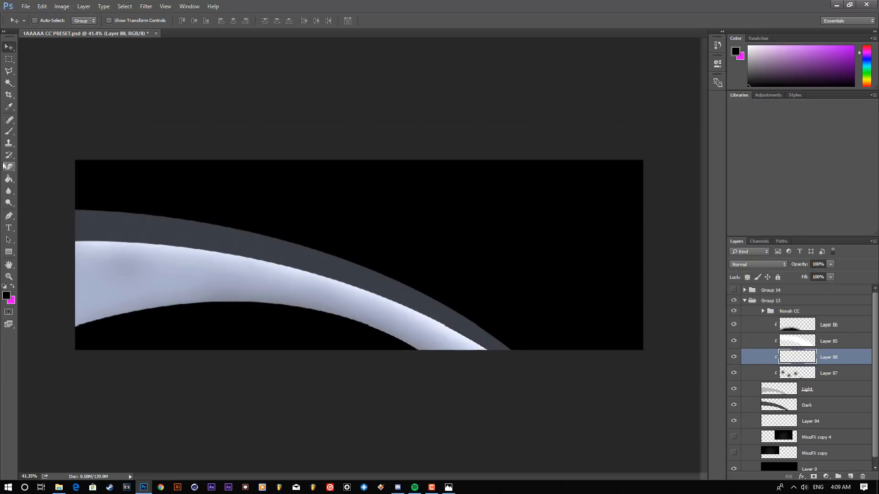
click(9, 133)
scroll(145, 288, down, 2)
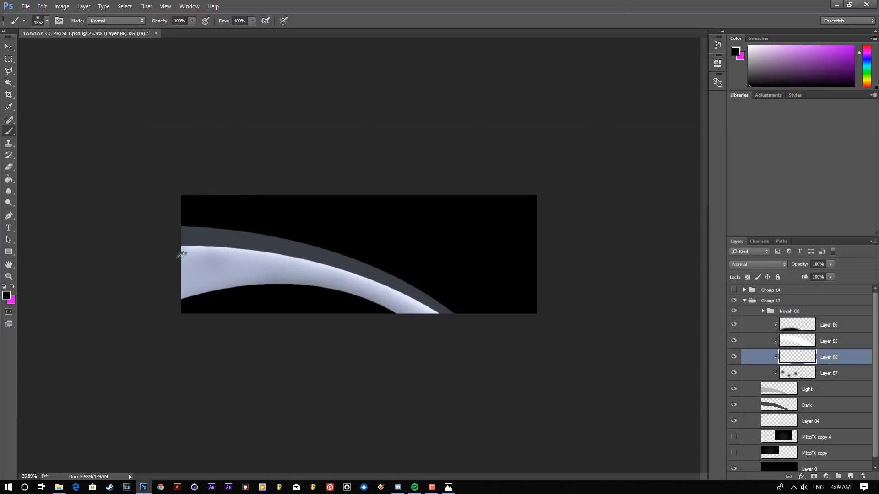
click(162, 279)
key(ctrl+z)
drag(212, 262, 285, 262)
click(187, 280)
scroll(161, 241, up, 6)
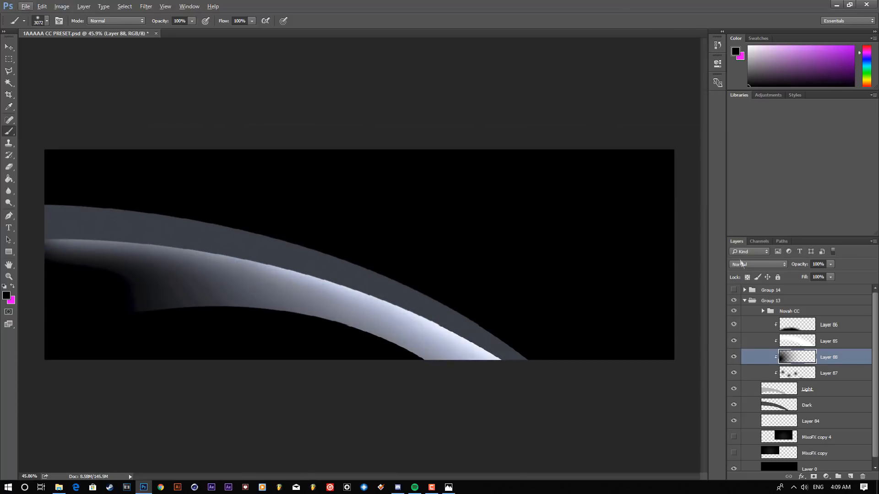
Step: Reduce the opacity of the large black shadow on Layer 88 to 61%
scroll(645, 267, down, 4)
mouse_move(403, 268)
mouse_down()
mouse_move(378, 263)
mouse_move(407, 265)
mouse_up()
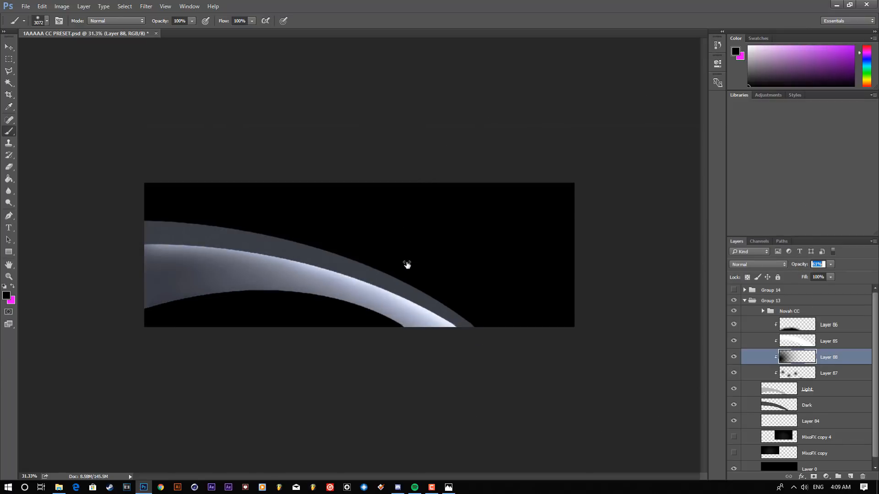
scroll(249, 275, down, 3)
scroll(250, 290, up, 5)
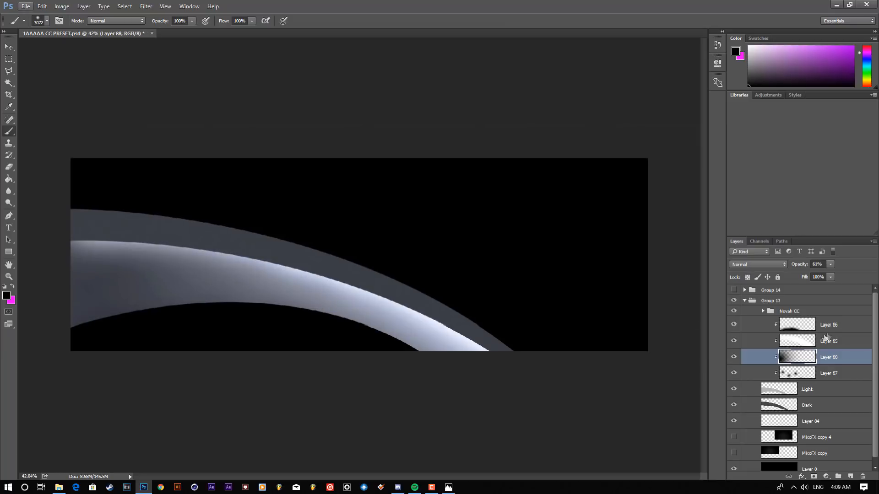
Step: Toggle Layer 88's visibility, try the layer above Layer 85, and return it below that layer
click(734, 357)
click(733, 357)
drag(840, 365, 826, 337)
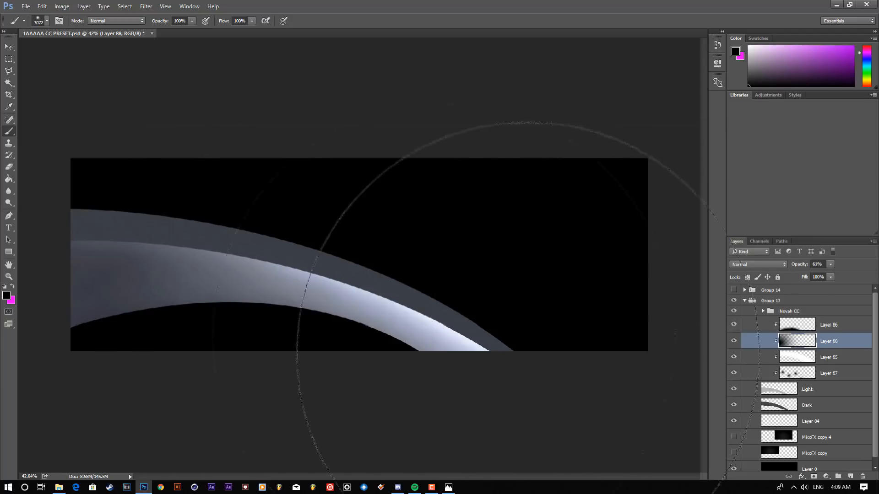
drag(834, 344, 834, 364)
Step: Examine the shading up close and toggle the Dark layer's visibility to inspect the Light arc on its own
scroll(98, 242, up, 5)
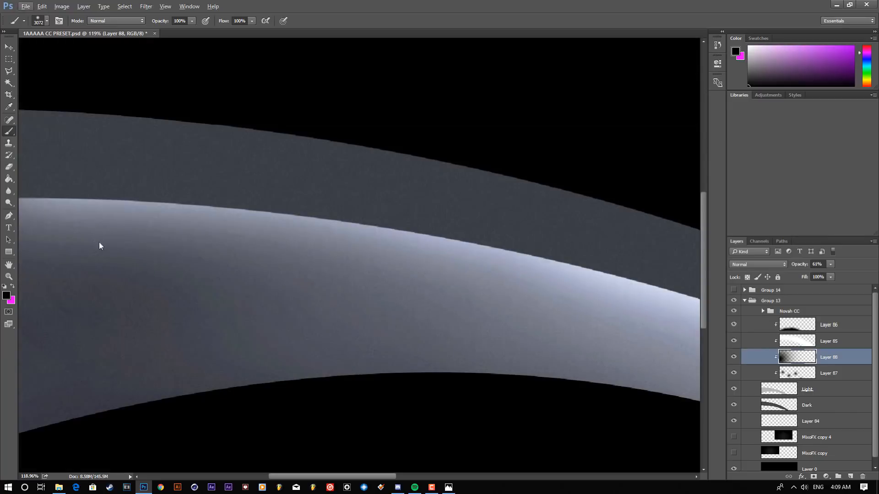
scroll(490, 259, down, 10)
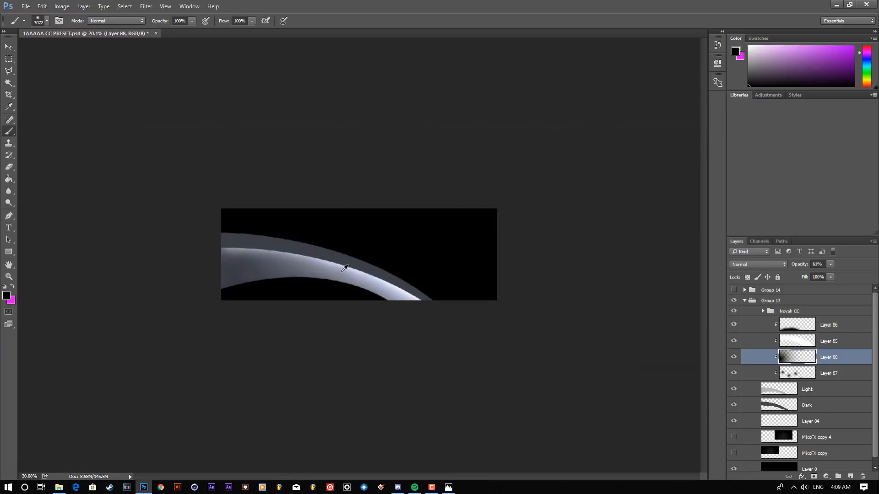
scroll(299, 277, up, 8)
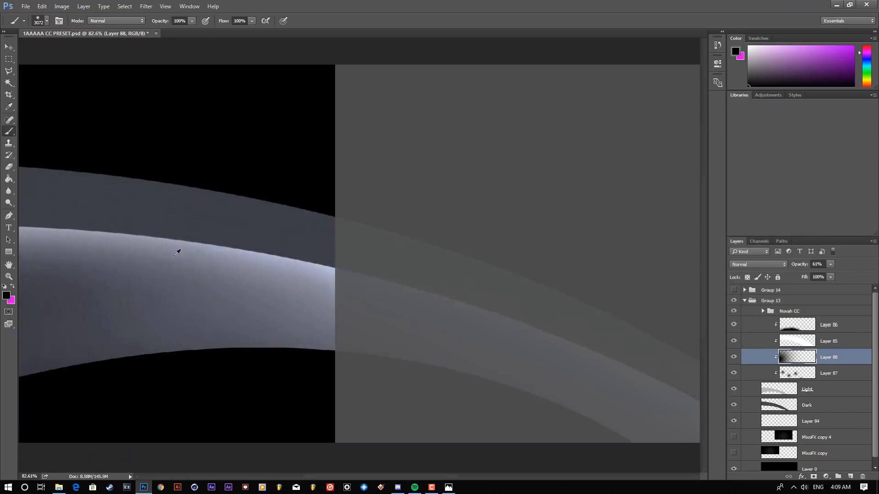
scroll(337, 282, down, 3)
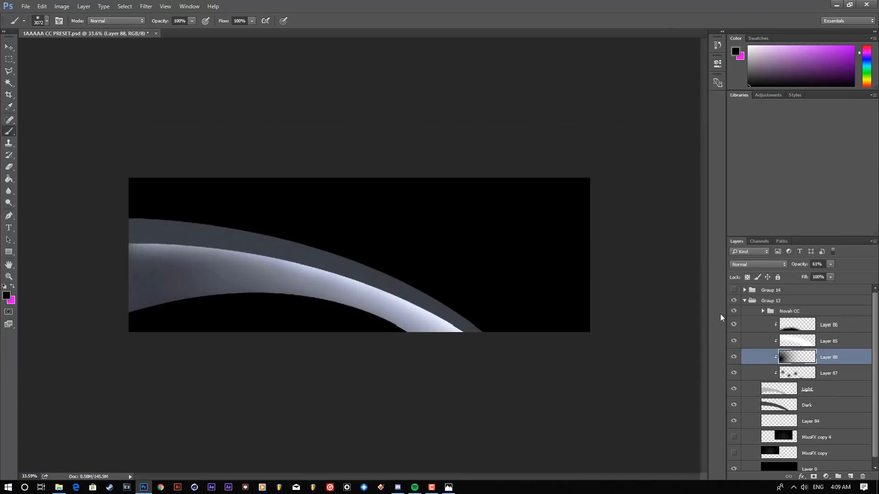
click(735, 406)
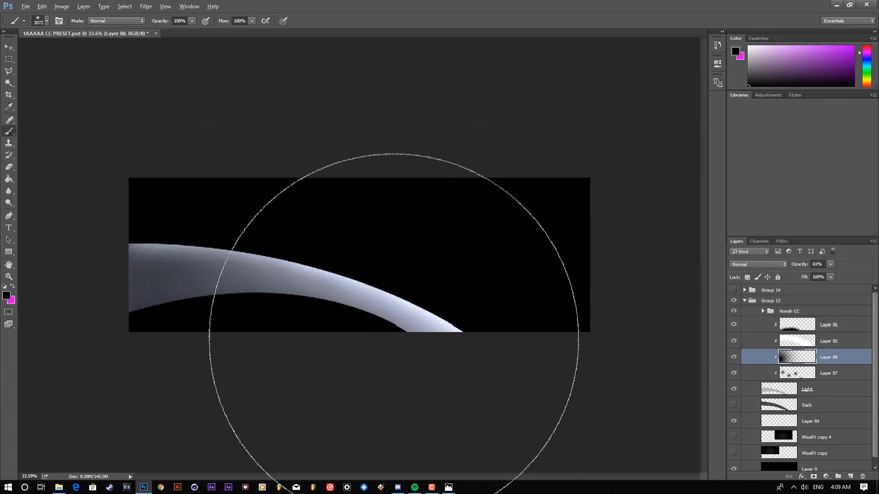
scroll(360, 255, down, 2)
scroll(360, 255, up, 6)
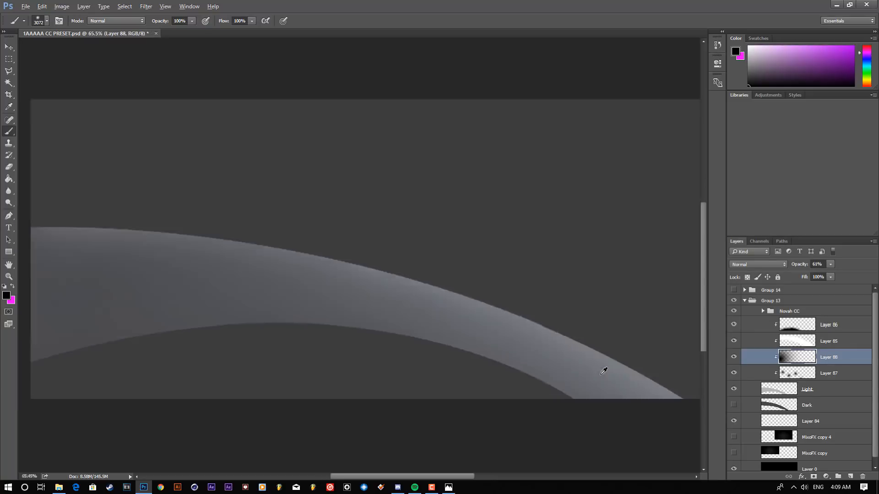
scroll(604, 371, down, 3)
click(734, 405)
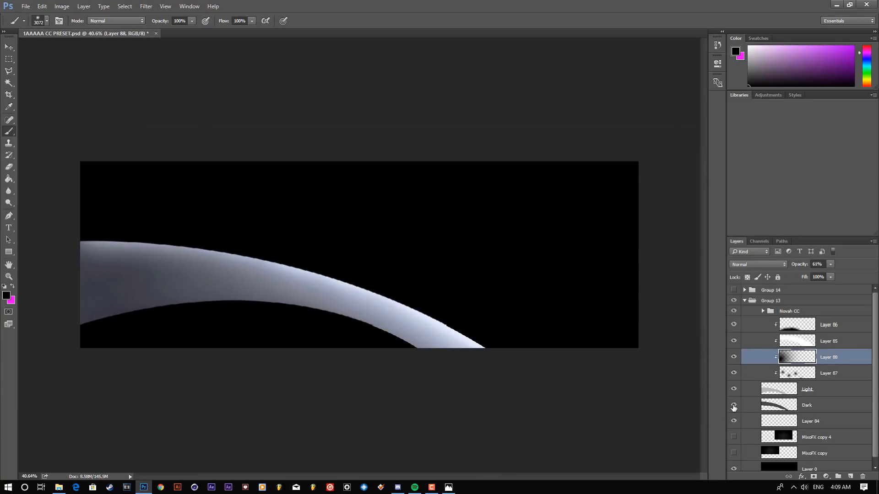
Step: Group the Light and Dark arc layers separately and add a new clipped layer above the Dark arc
click(827, 406)
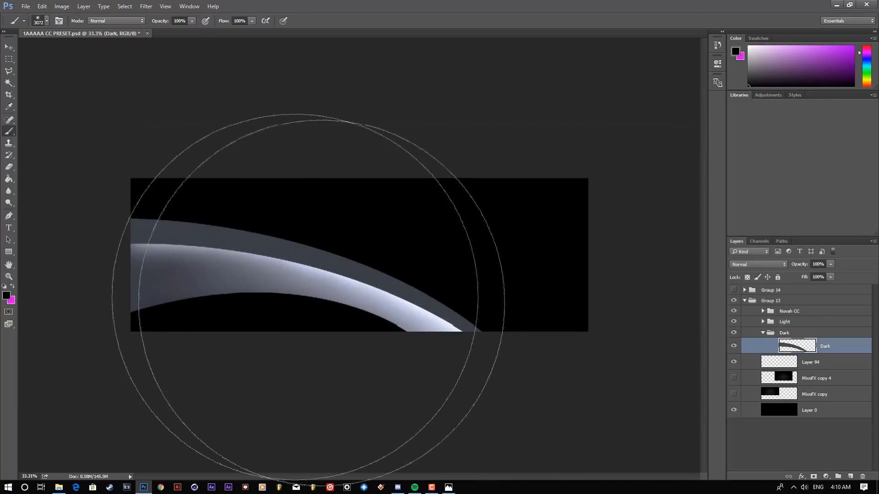
scroll(360, 255, up, 2)
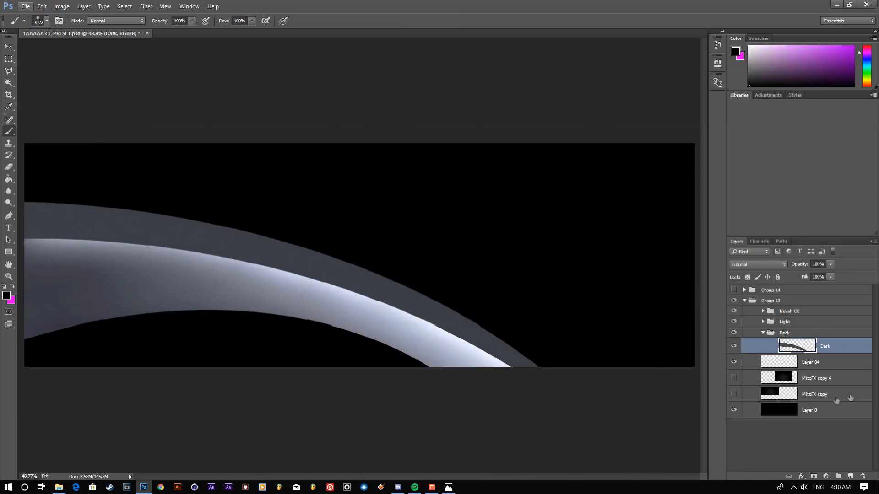
scroll(277, 289, down, 3)
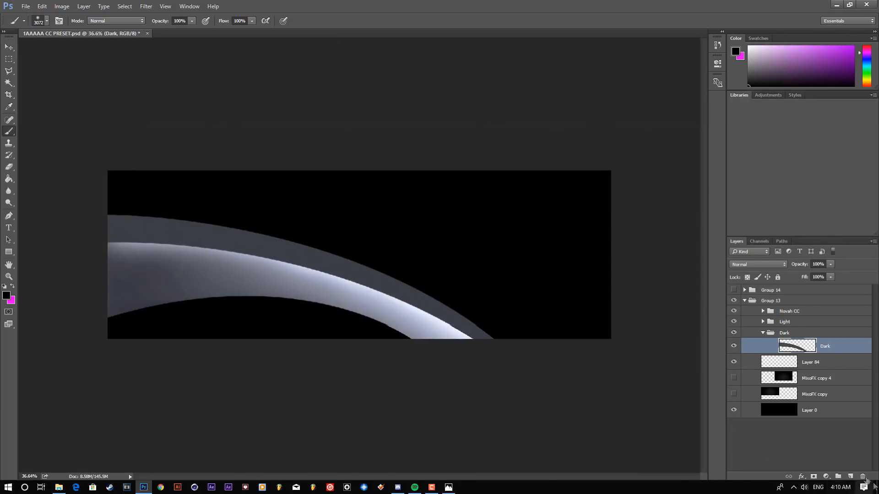
click(851, 478)
right_click(842, 346)
click(778, 268)
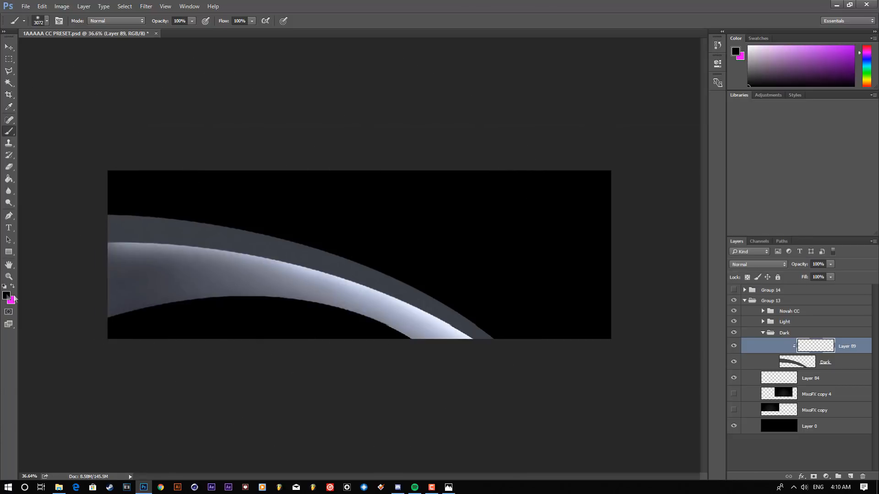
Step: Brush soft black shading along the Dark arc's inner edge on Layer 89, ending with a 610 px brush
drag(294, 286, 182, 281)
drag(430, 324, 219, 325)
drag(464, 342, 433, 343)
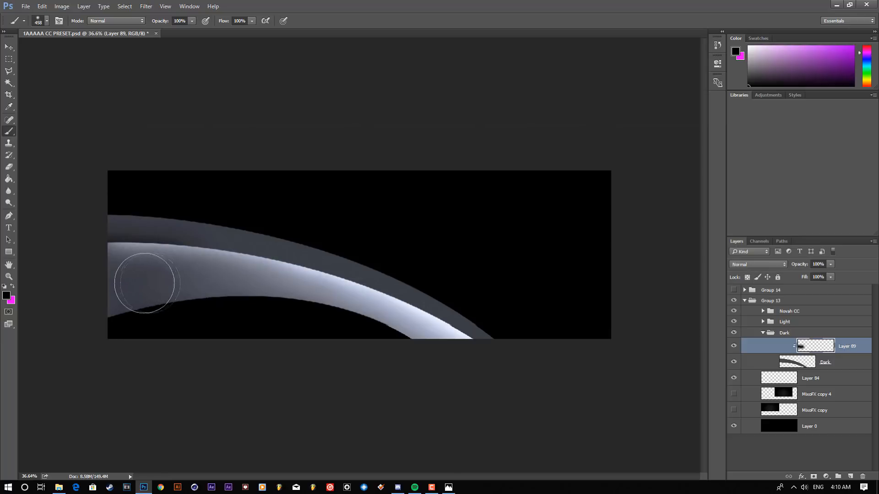
mouse_move(117, 292)
mouse_down()
mouse_move(243, 301)
mouse_move(263, 313)
mouse_up()
drag(342, 334, 537, 427)
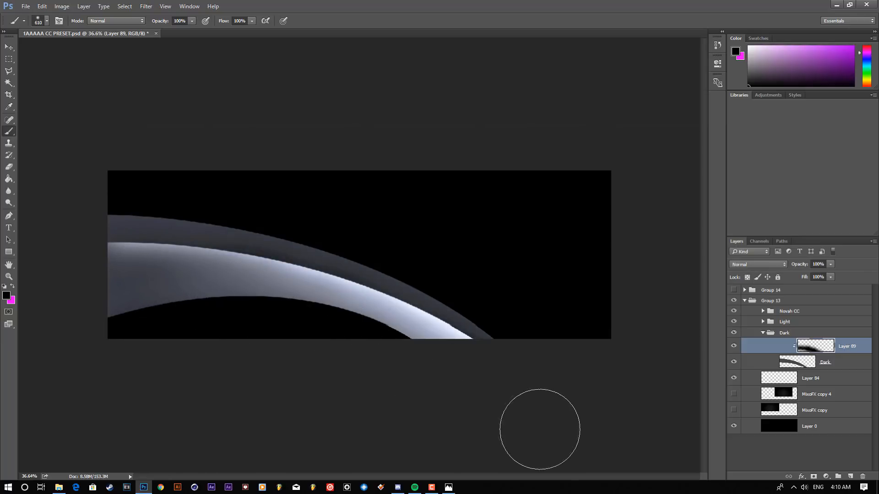
scroll(287, 323, down, 10)
scroll(185, 276, up, 5)
scroll(185, 276, up, 7)
scroll(198, 308, down, 4)
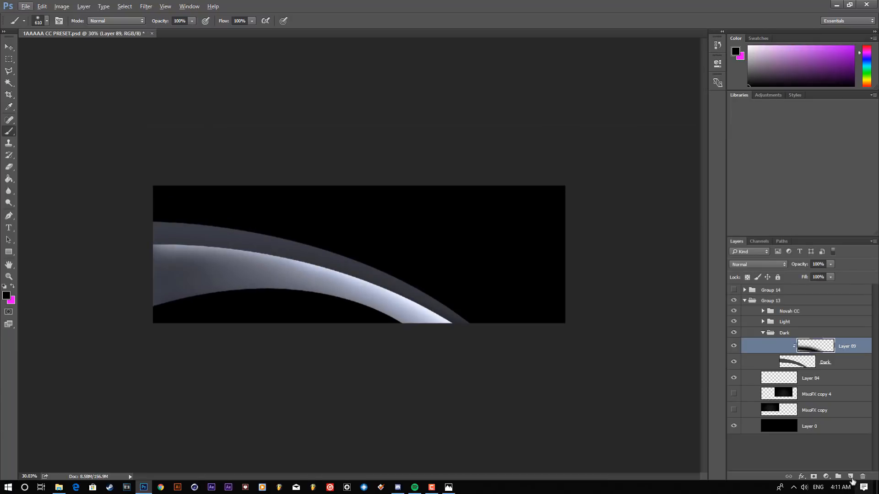
Step: Add a clipped layer above Layer 89 and prepare a white soft brush of 1709 px
click(851, 477)
right_click(852, 347)
click(795, 263)
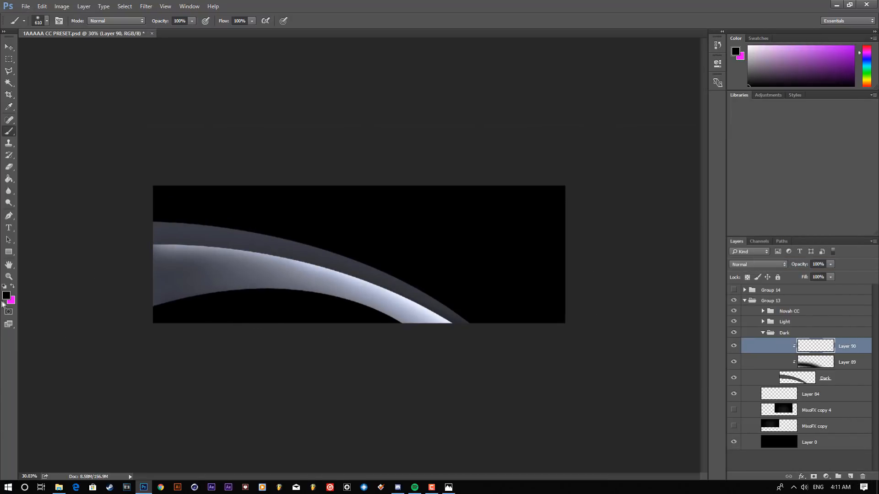
click(7, 296)
click(827, 236)
drag(422, 345, 448, 359)
scroll(418, 321, up, 6)
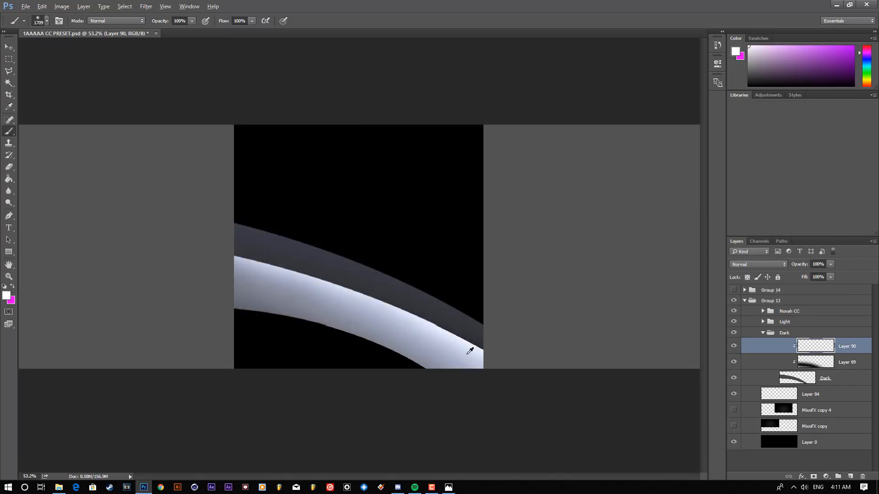
scroll(388, 367, down, 6)
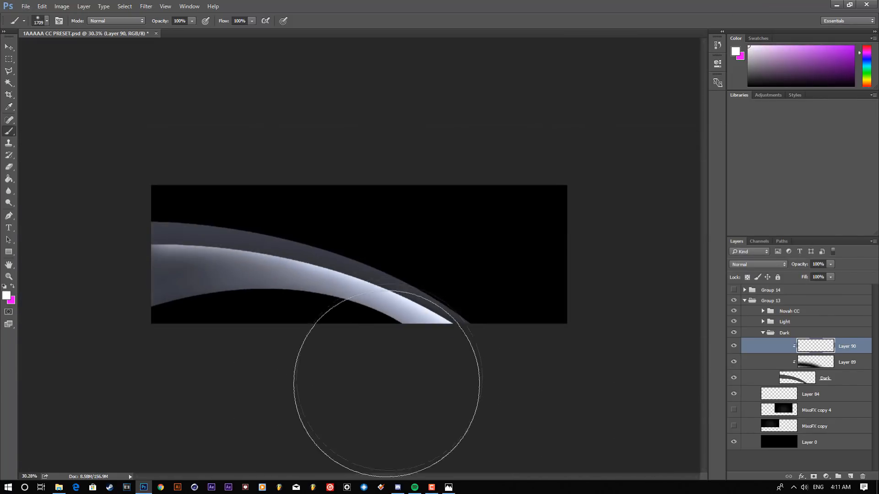
scroll(359, 274, down, 4)
scroll(348, 283, up, 5)
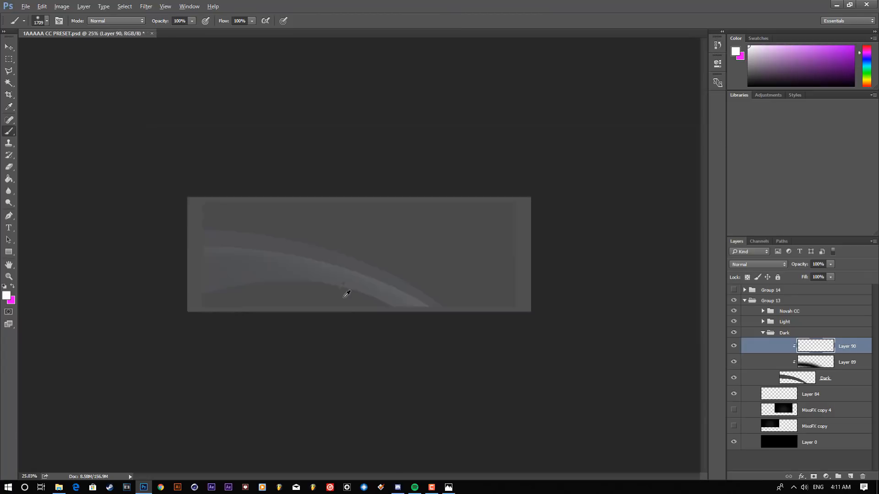
Step: Brush a soft white highlight onto the Dark arc's narrow end at 1671 px and undo the last dab
mouse_move(414, 309)
mouse_down()
mouse_move(390, 305)
mouse_move(409, 317)
mouse_up()
click(397, 404)
key(ctrl+z)
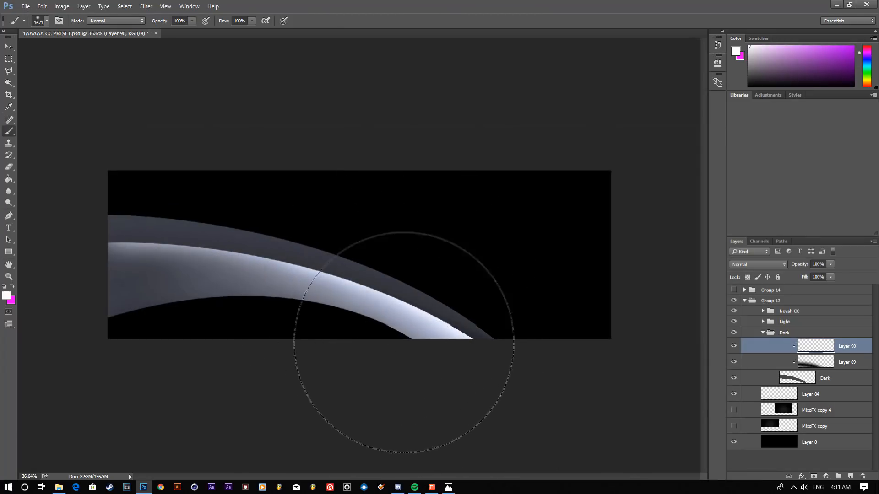
scroll(392, 339, down, 4)
scroll(235, 275, up, 3)
scroll(235, 274, up, 1)
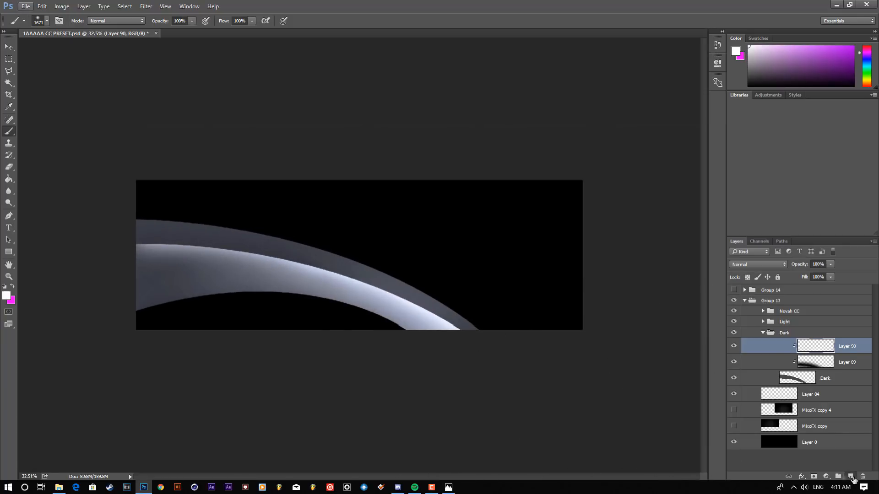
Step: Add a clipped layer between Layer 89 and Layer 90 and set the foreground color to black (000000)
click(850, 477)
drag(847, 354, 797, 371)
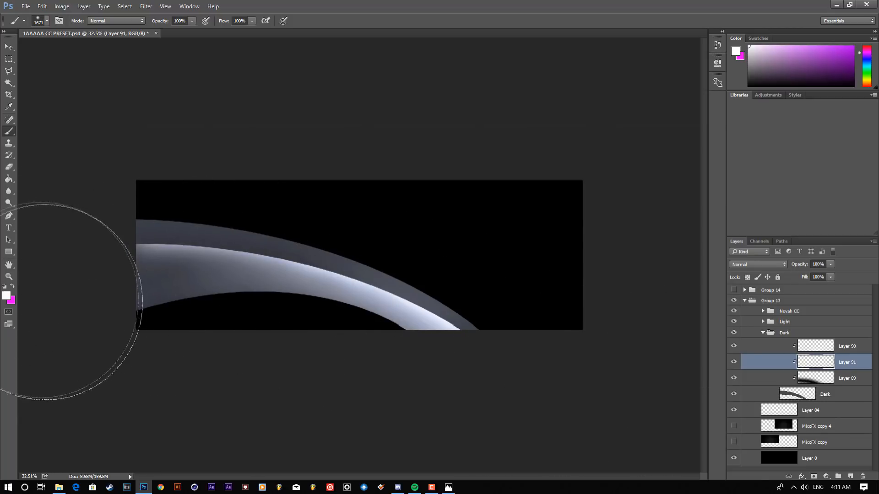
click(6, 295)
text(000000)
key(Return)
Step: Darken the Dark arc's wide end on Layer 91 with a 3215 px soft black brush
drag(231, 261, 273, 300)
mouse_move(208, 294)
mouse_down()
mouse_move(156, 304)
mouse_move(219, 303)
mouse_up()
click(141, 430)
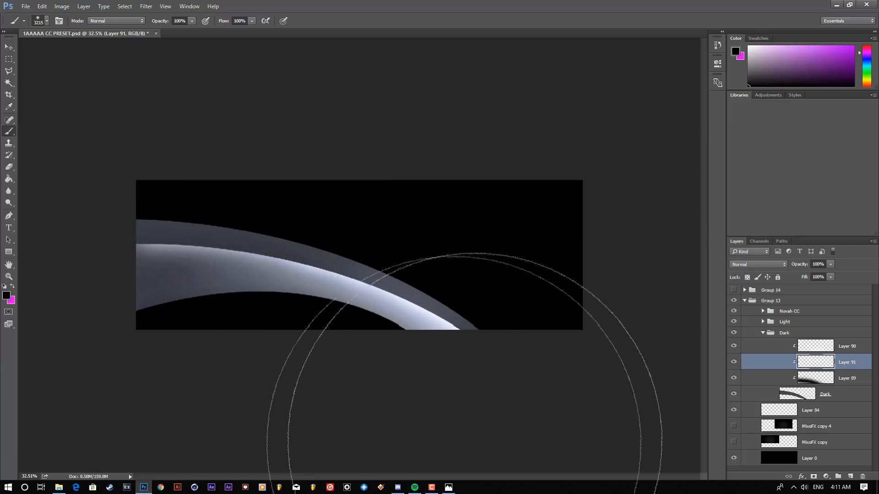
drag(328, 278, 364, 279)
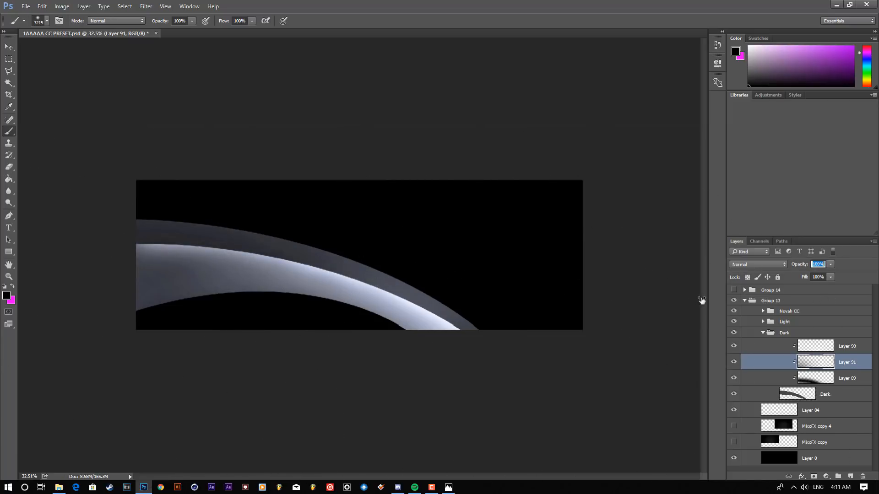
Step: Examine the Dark arc's shading up close and at banner size
click(11, 47)
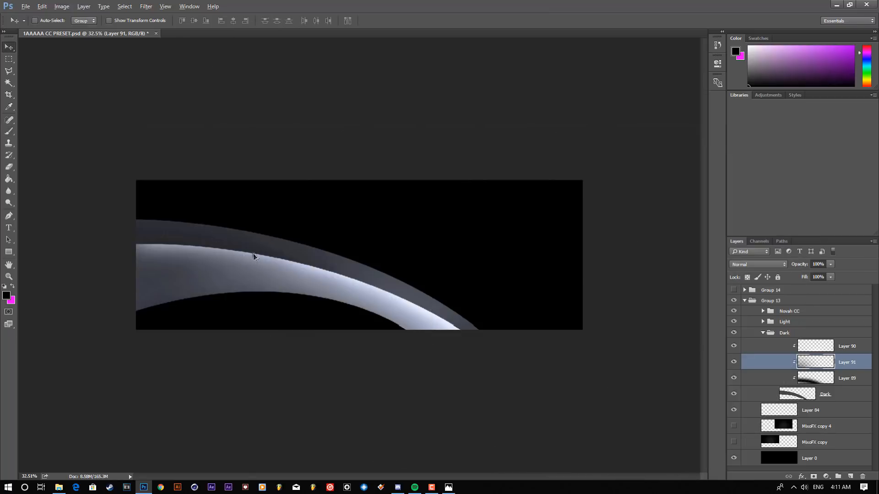
scroll(338, 270, down, 2)
scroll(311, 284, up, 3)
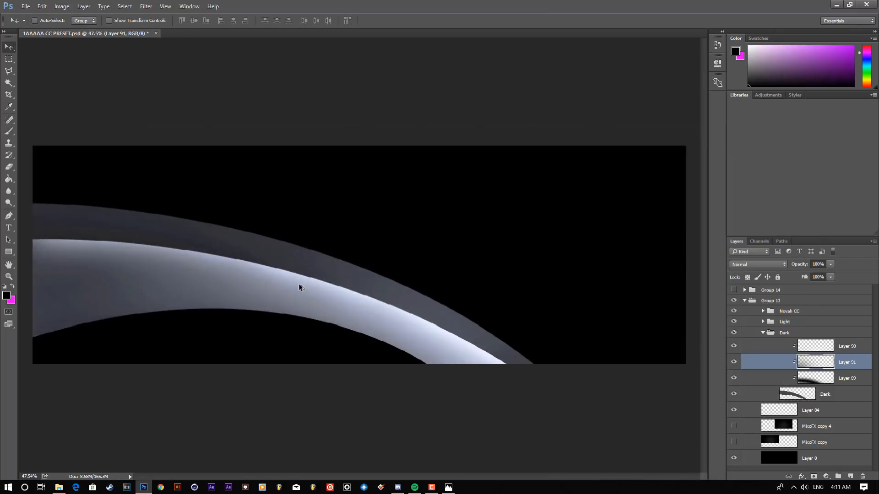
scroll(293, 284, up, 5)
scroll(458, 291, down, 12)
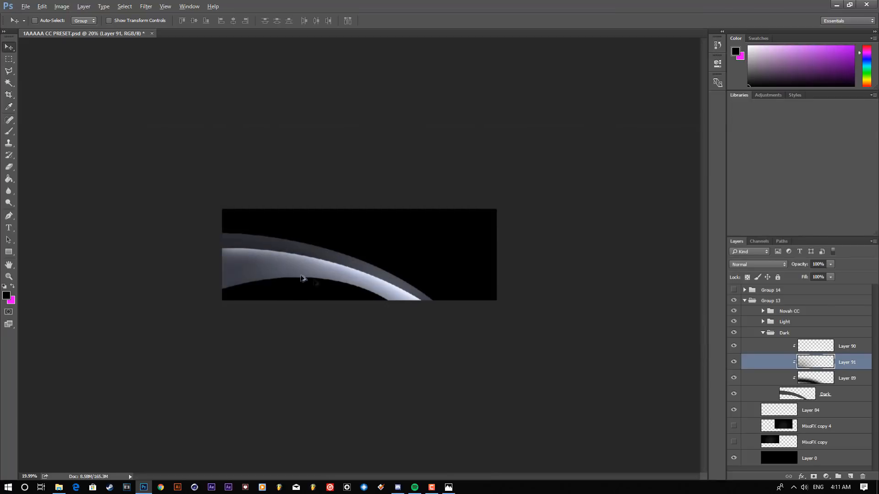
scroll(192, 255, up, 5)
scroll(307, 251, down, 4)
scroll(226, 269, down, 1)
scroll(594, 379, up, 1)
scroll(353, 255, up, 4)
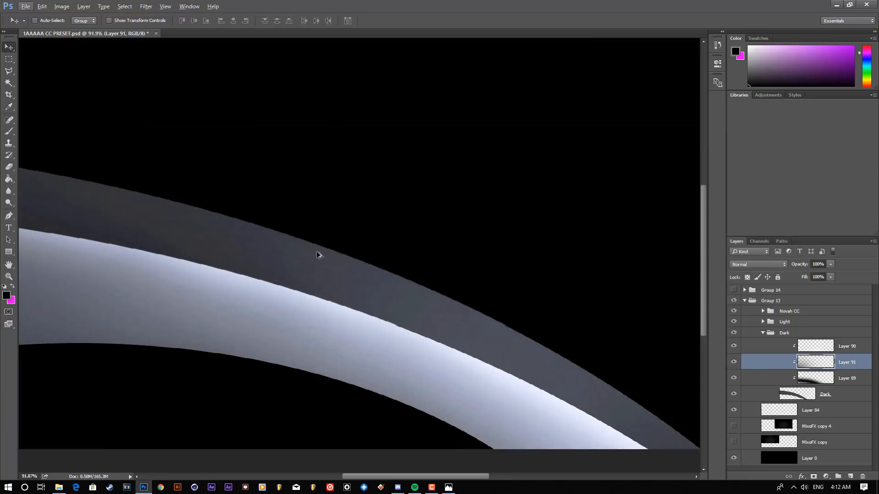
scroll(343, 264, down, 3)
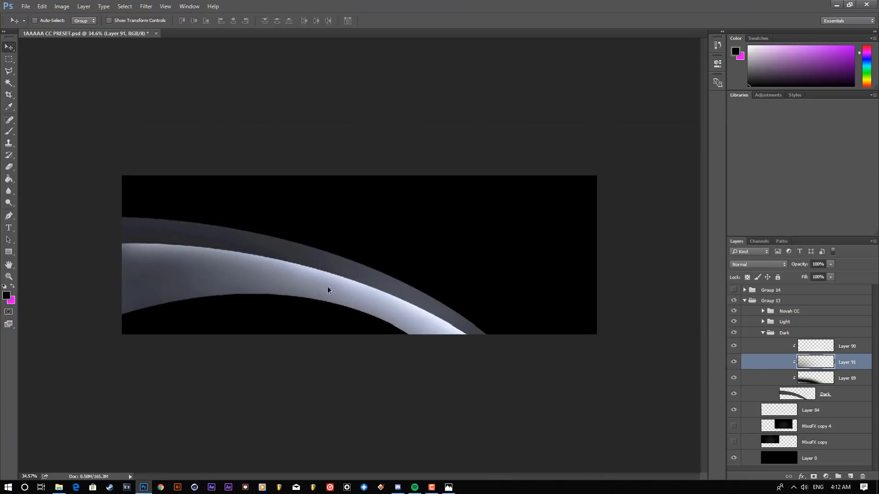
Step: Add a clipped layer directly above Dark and brush soft white along the arc's outer edge at 612 px
click(851, 395)
key(ctrl+shift+alt+n)
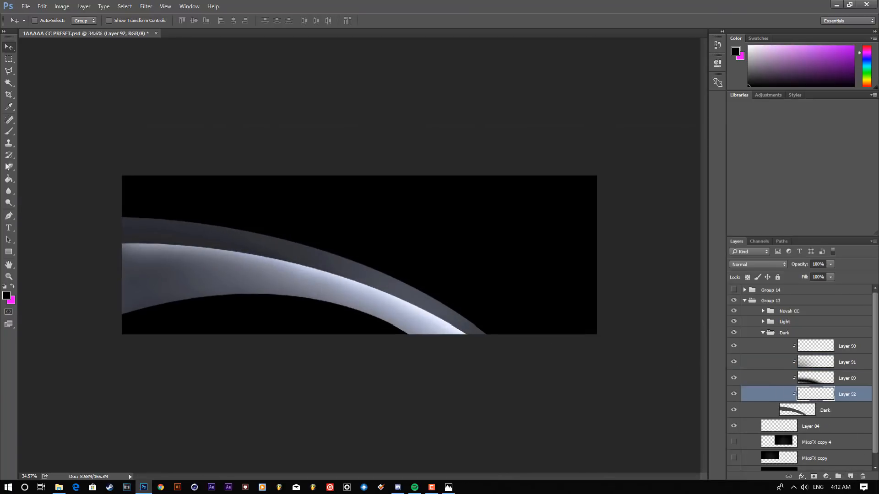
click(8, 133)
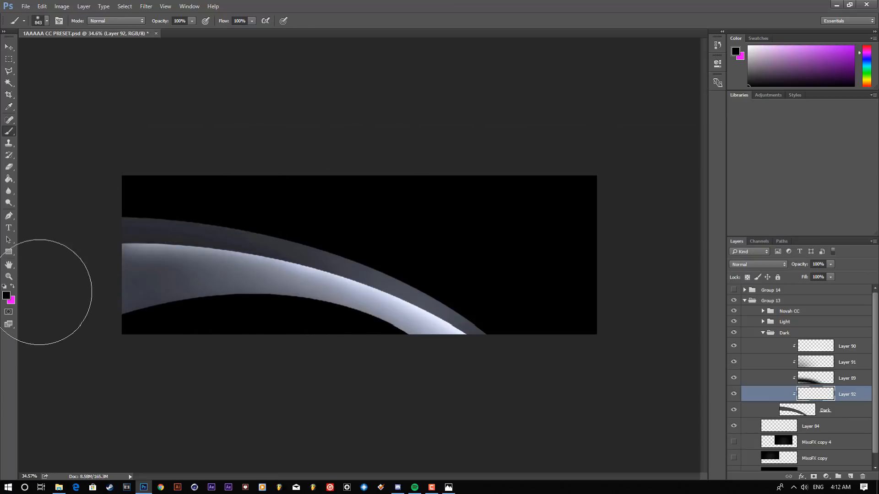
click(7, 296)
click(827, 235)
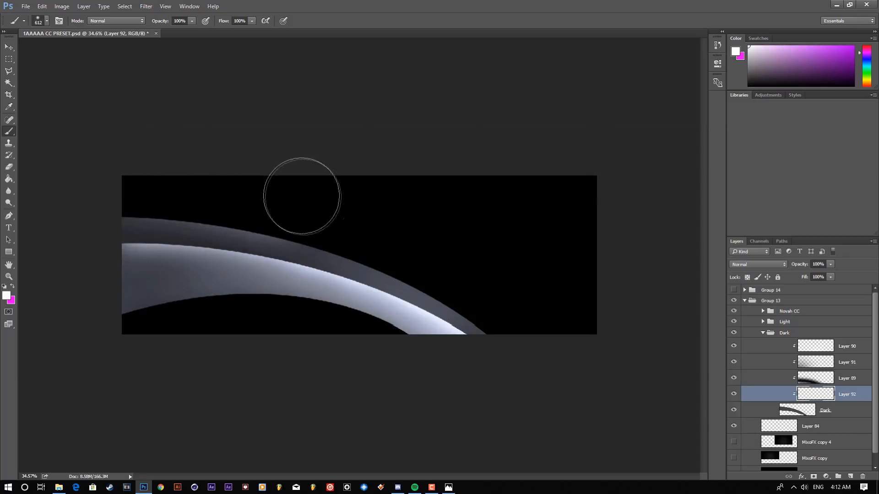
drag(372, 224, 451, 255)
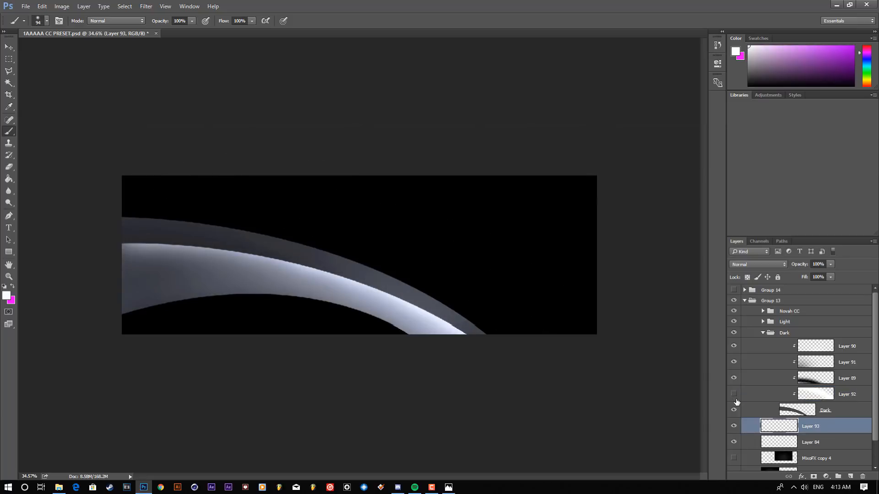
Step: Toggle Layer 92's visibility to compare the Dark arc with and without its white highlight, leaving the layer hidden
click(734, 396)
scroll(292, 261, down, 9)
scroll(238, 254, up, 11)
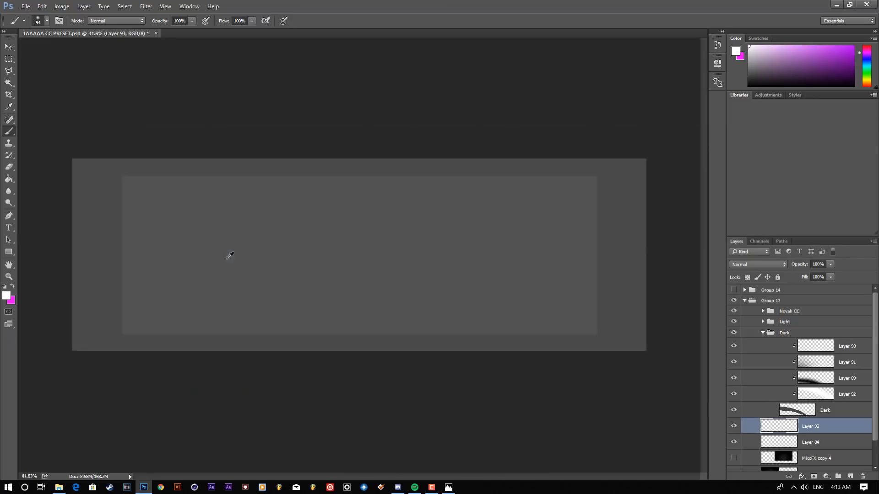
scroll(44, 239, down, 2)
scroll(63, 234, up, 1)
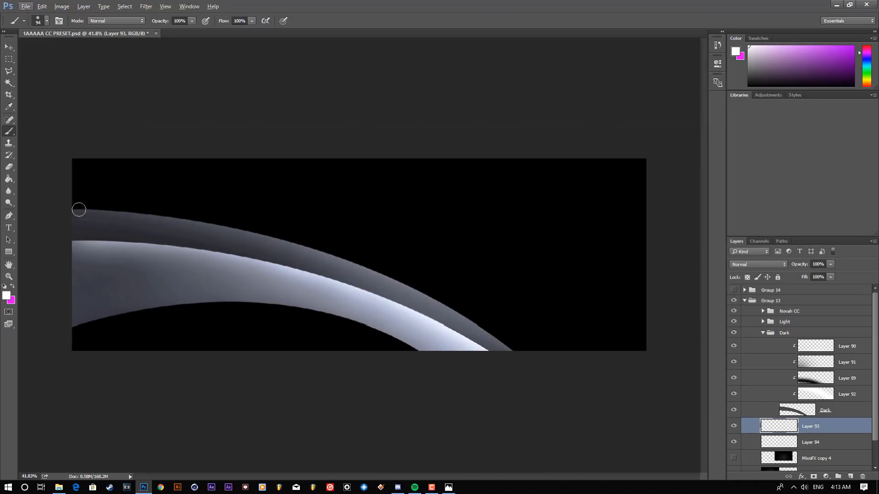
scroll(294, 237, down, 3)
click(733, 394)
Step: Add a clipped layer above Layer 92 and set the foreground color to black (000000)
click(861, 400)
click(850, 476)
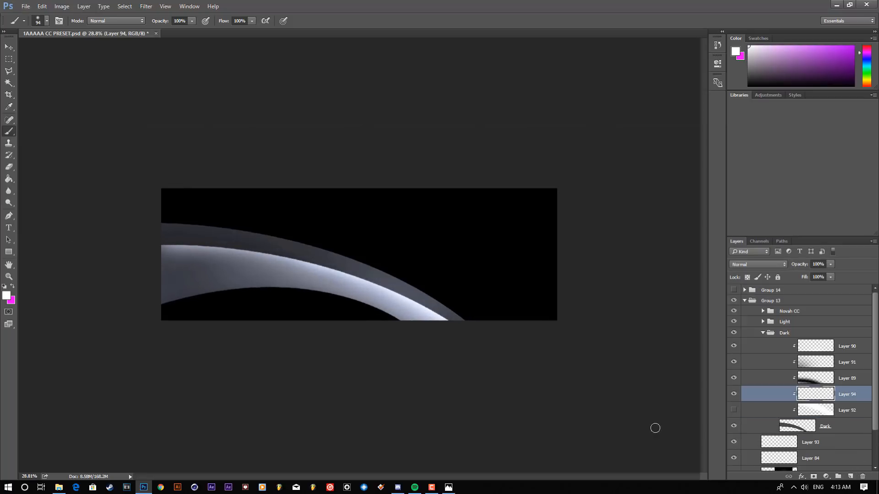
scroll(359, 254, up, 4)
click(8, 297)
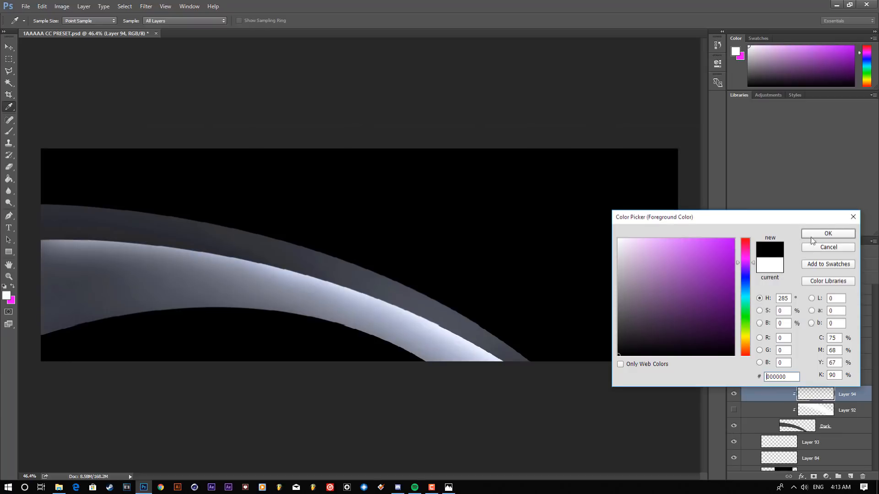
click(810, 234)
Step: Undo the small test stroke and brush soft black along the Dark arc's outer edge on Layer 94 at 680 px
drag(88, 206, 142, 200)
key(ctrl+z)
mouse_move(59, 145)
mouse_down()
mouse_move(326, 194)
mouse_move(490, 265)
mouse_move(625, 340)
mouse_up()
scroll(540, 308, down, 5)
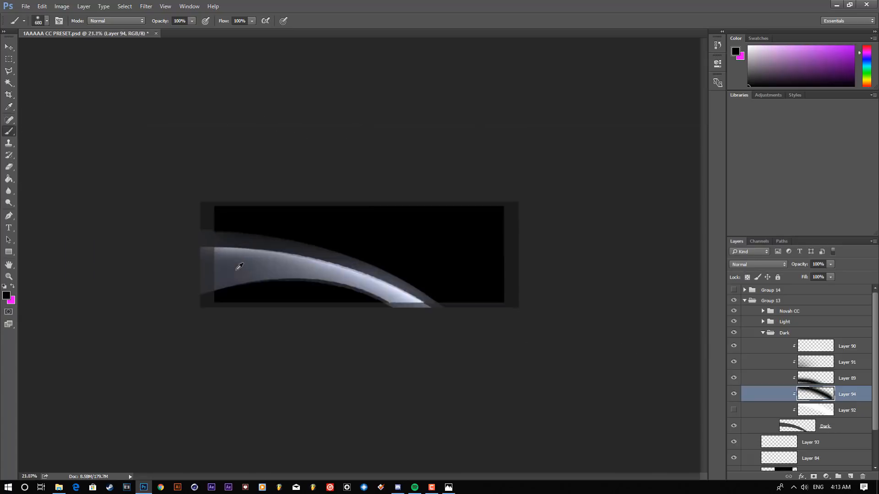
scroll(238, 267, up, 4)
scroll(353, 314, down, 6)
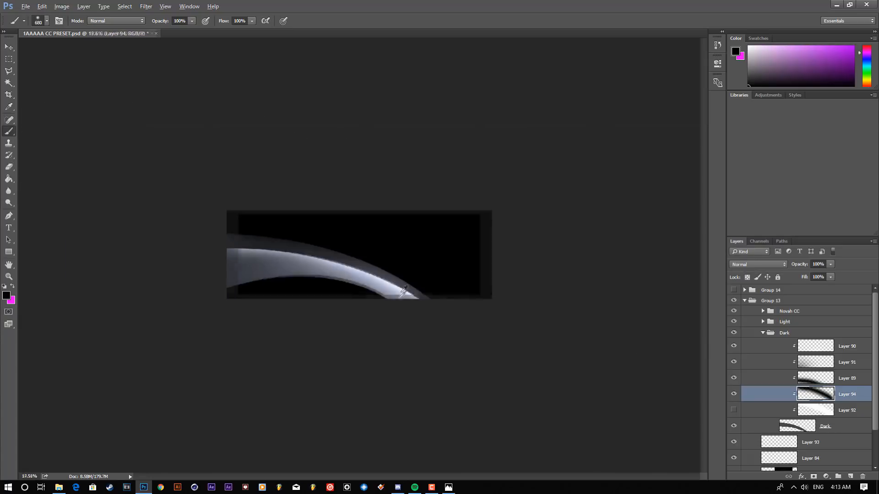
scroll(282, 278, up, 3)
scroll(283, 278, up, 3)
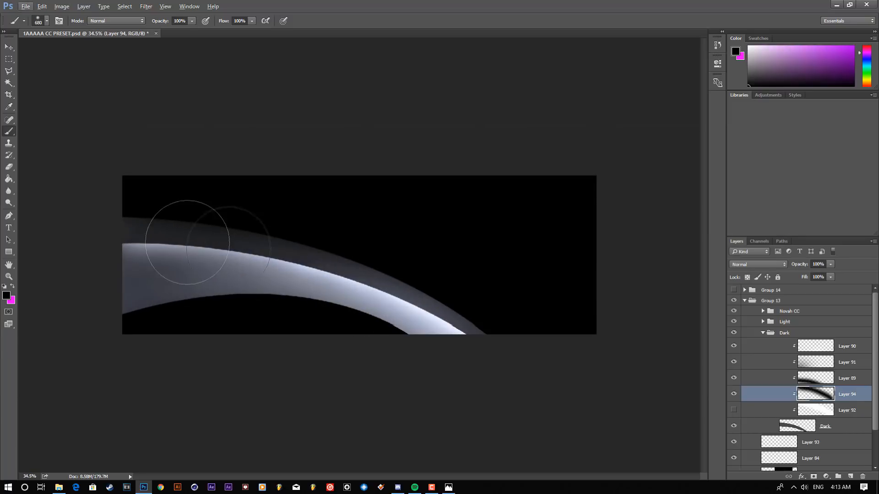
Step: Paint two short curved magenta strokes across the Dark arc with a 47 px brush
scroll(174, 233, up, 2)
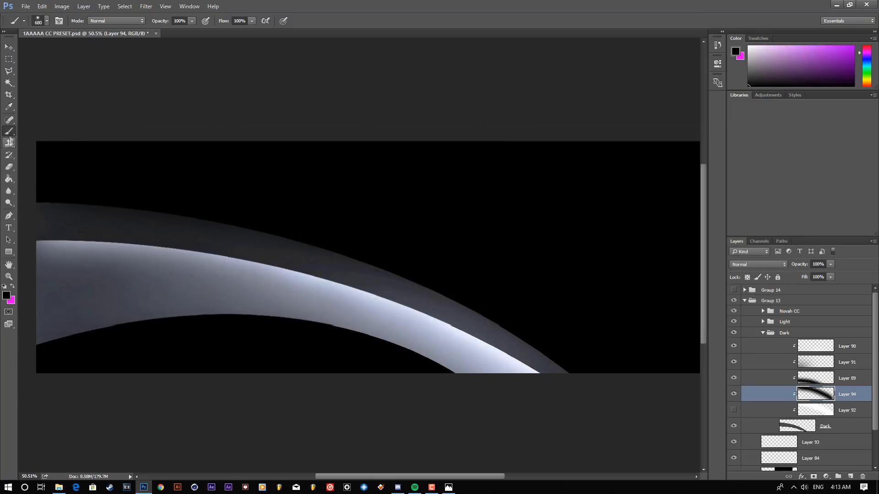
drag(115, 225, 53, 231)
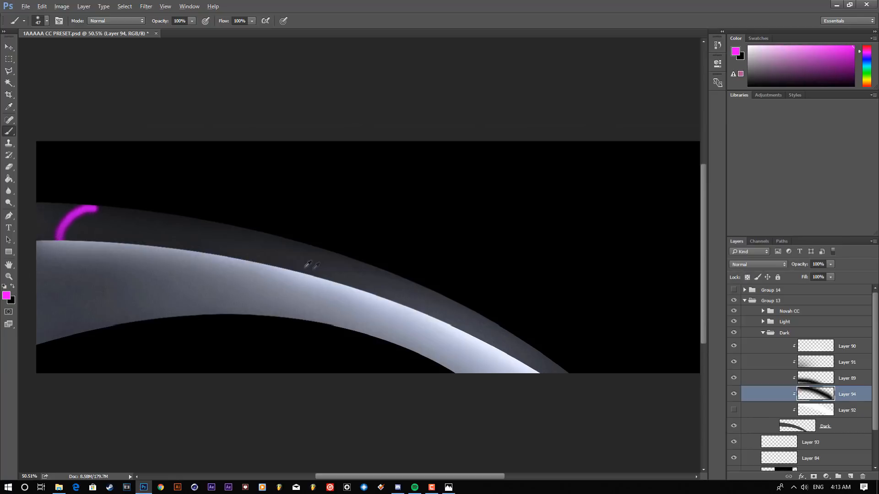
scroll(308, 264, down, 5)
scroll(359, 285, up, 4)
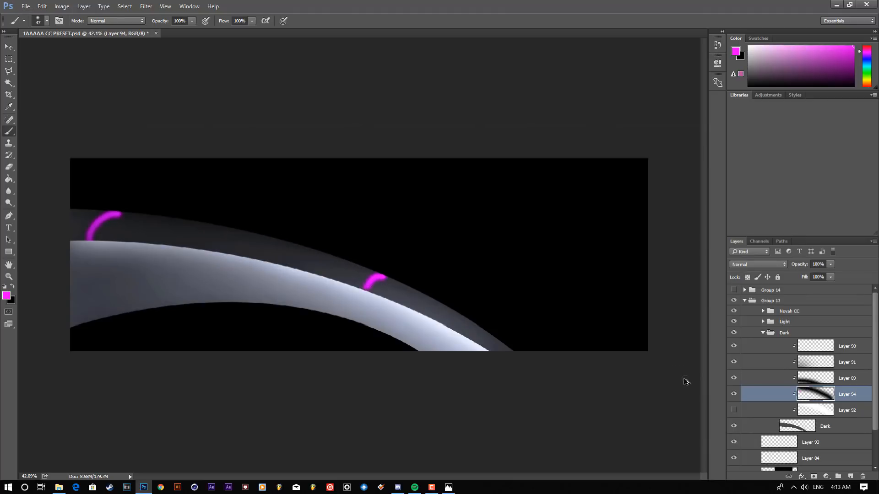
Step: Show Layer 92 in place of Layer 94 and sketch a trial curved magenta stroke across the Dark arc on a temporary clipped layer
click(734, 411)
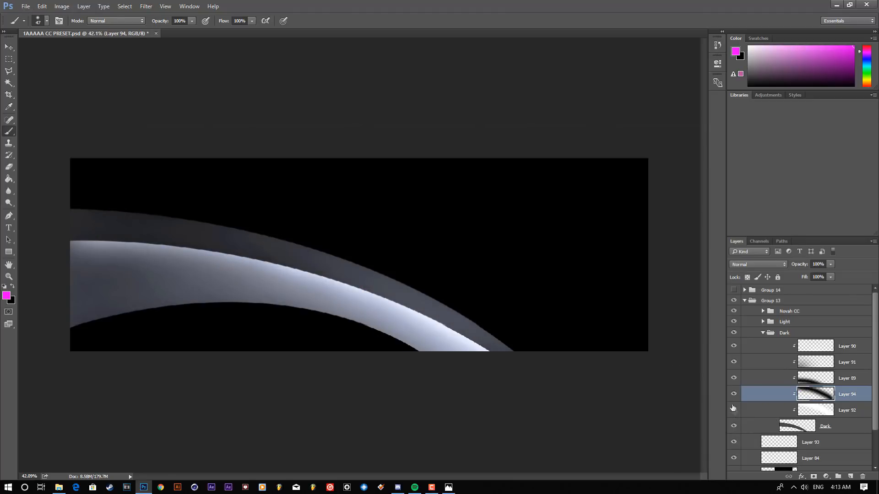
click(734, 394)
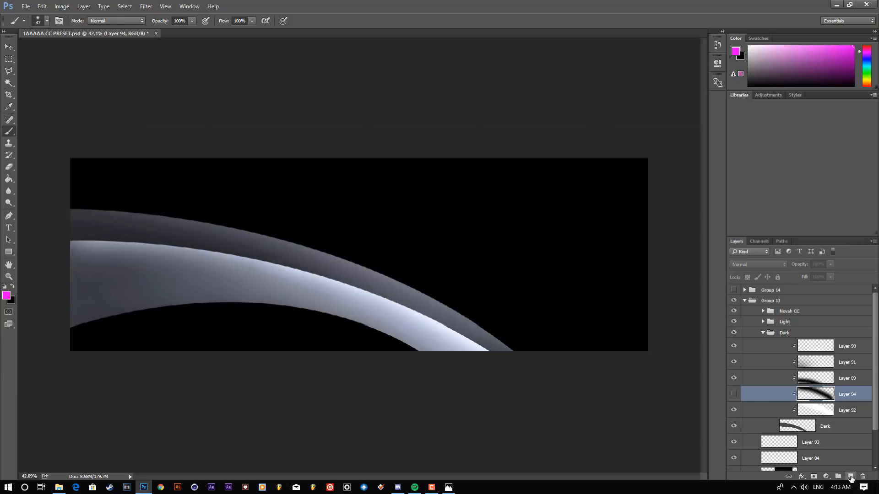
click(850, 477)
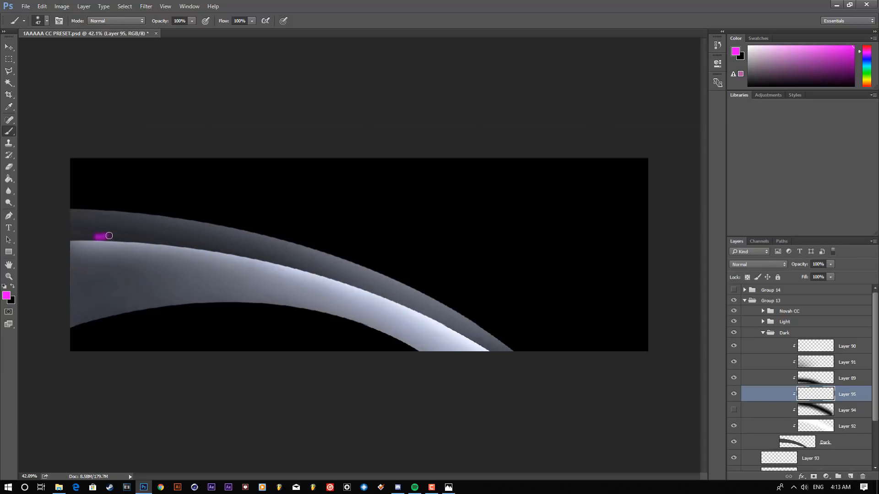
scroll(279, 289, down, 5)
scroll(293, 291, up, 5)
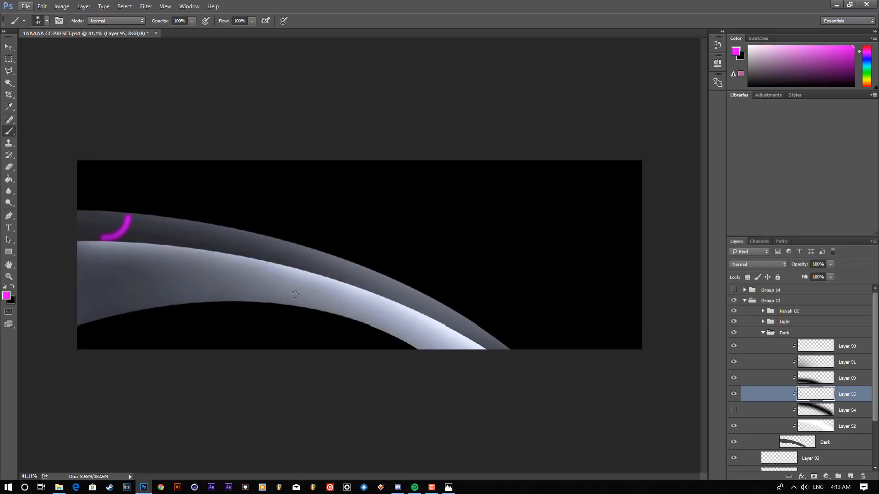
key(Delete)
Step: Compare the Dark arc's shading from Layer 94 and Layer 92, leaving Layer 92 visible and Layer 94 hidden
click(734, 395)
click(734, 410)
scroll(318, 332, down, 5)
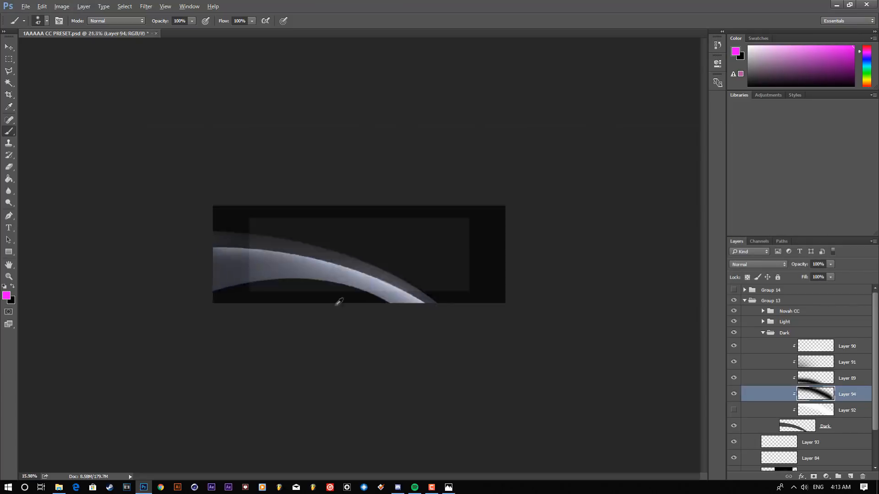
scroll(342, 300, up, 6)
click(734, 395)
click(734, 410)
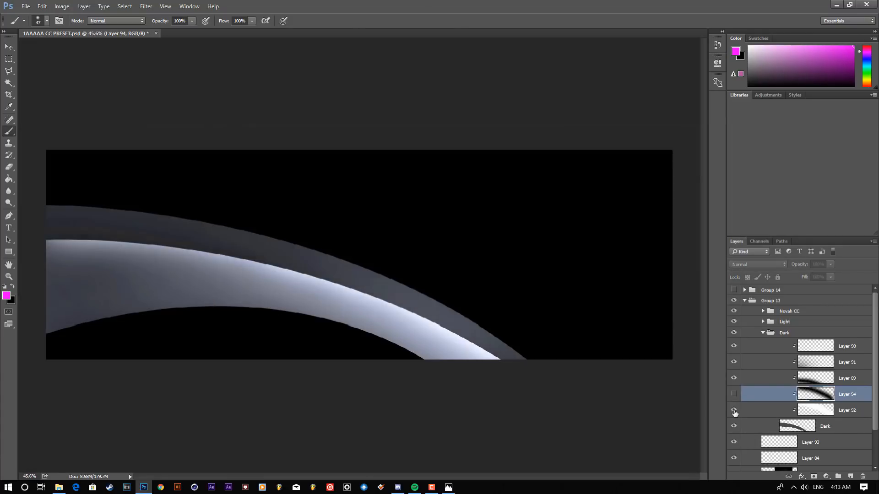
scroll(396, 308, down, 5)
scroll(287, 267, up, 5)
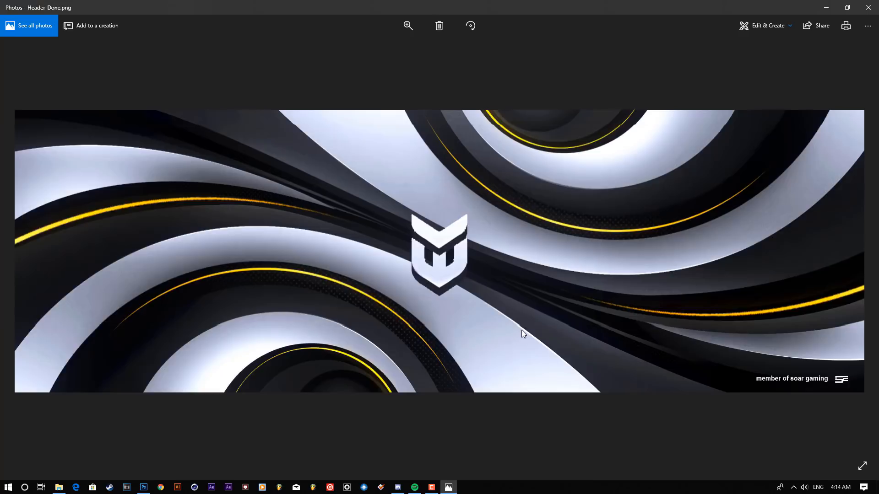
Step: Examine the thin white highlight between the light and dark shapes in the Header-Done.png reference, and return to Photoshop
scroll(520, 329, up, 4)
scroll(514, 351, up, 3)
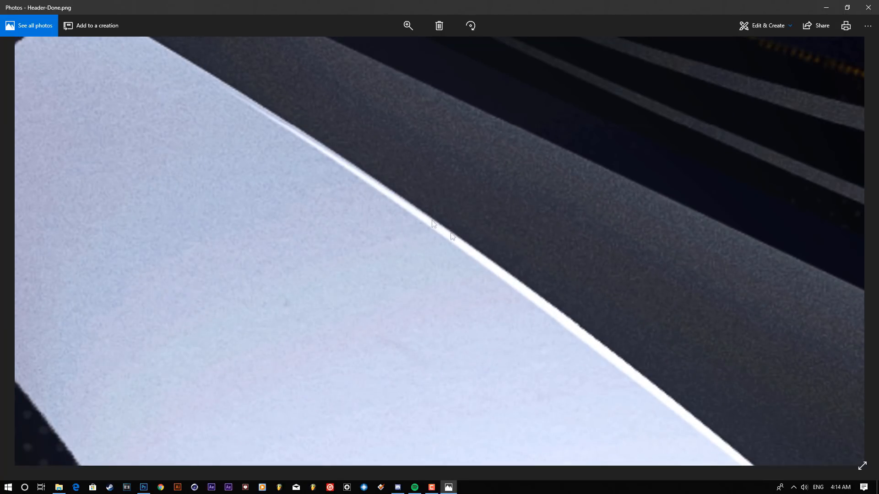
scroll(452, 235, down, 6)
key(alt+Tab)
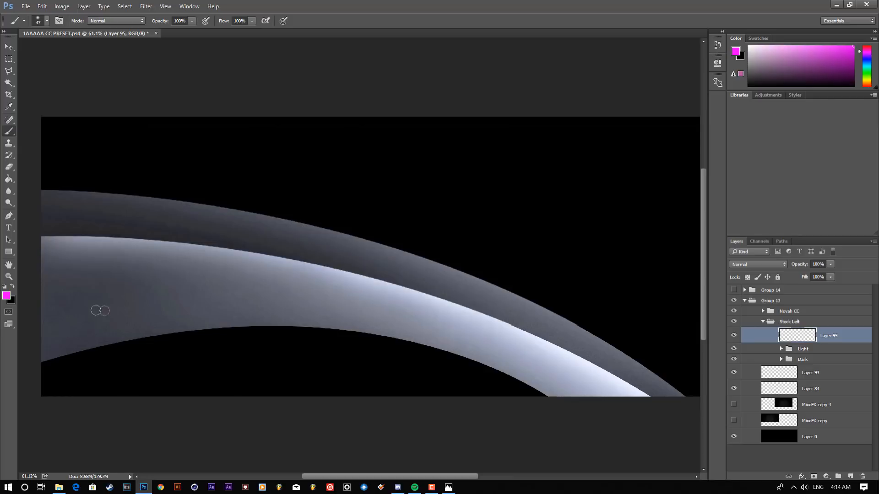
Step: Set the brush size to 7 px for drawing a thin edge line on Layer 95
alt+right_click(491, 309)
alt+right_click(485, 307)
scroll(486, 304, up, 5)
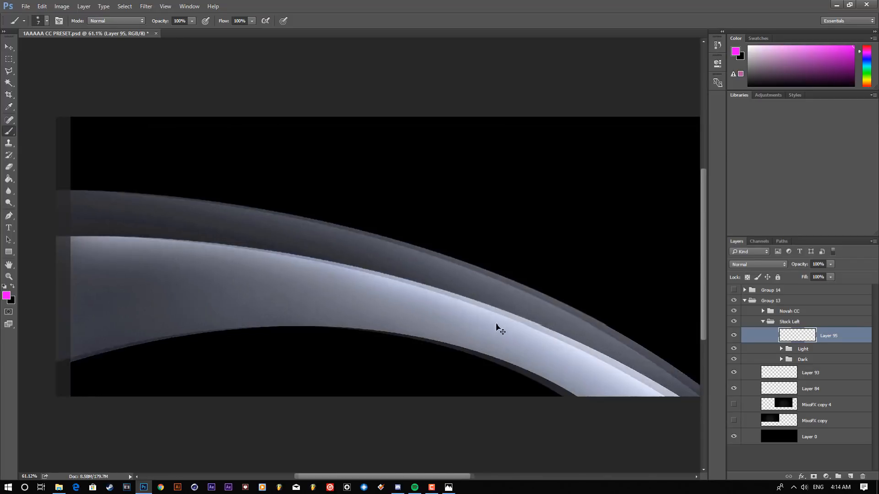
scroll(205, 238, up, 5)
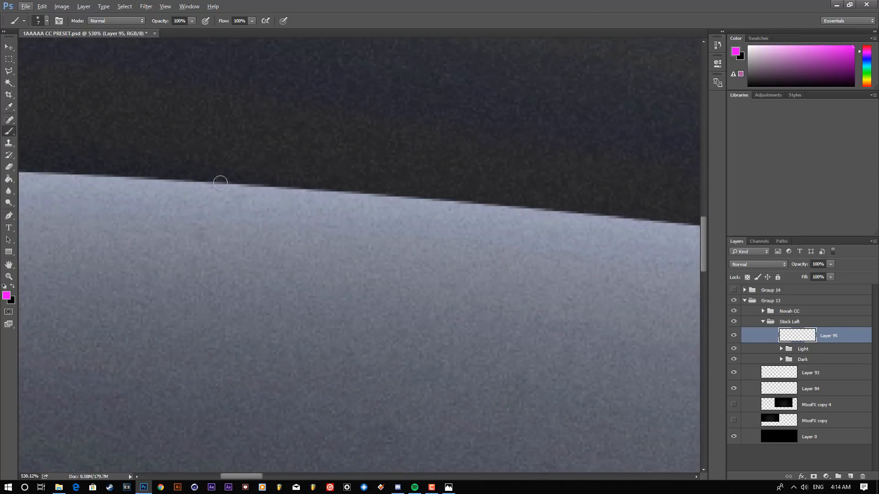
alt+right_click(220, 184)
scroll(218, 184, down, 8)
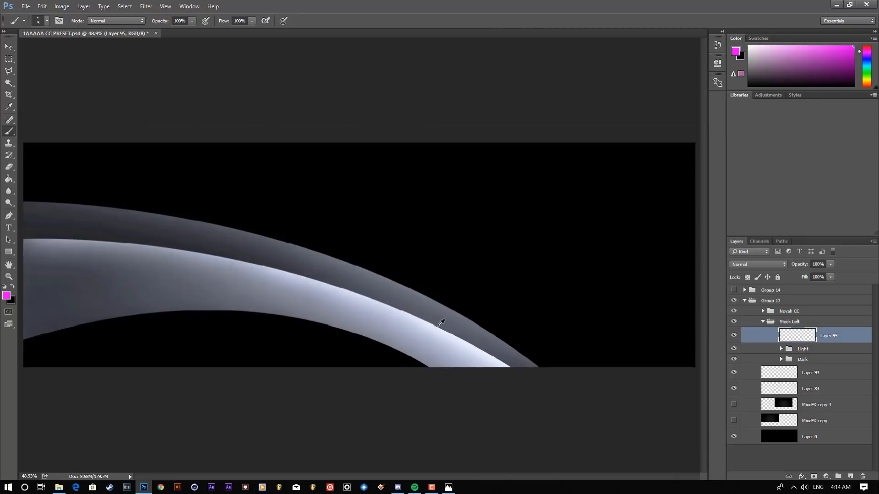
scroll(440, 323, up, 3)
right_click(397, 268)
click(444, 281)
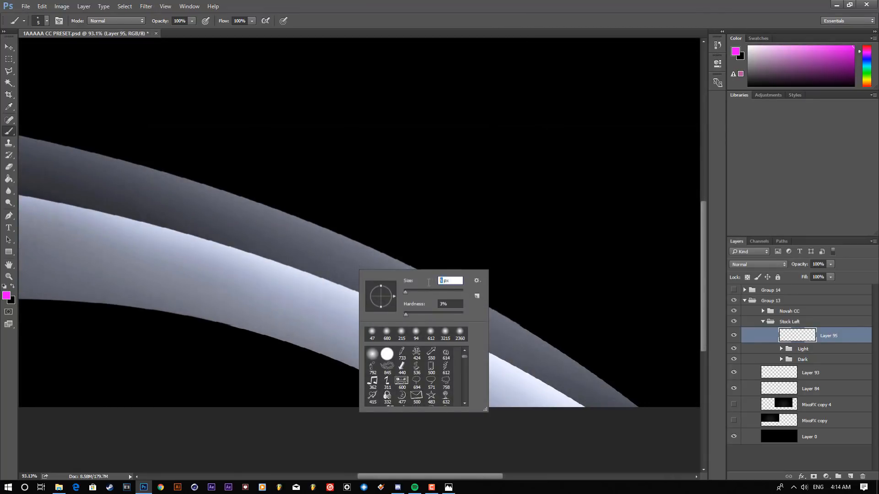
text(7)
key(Return)
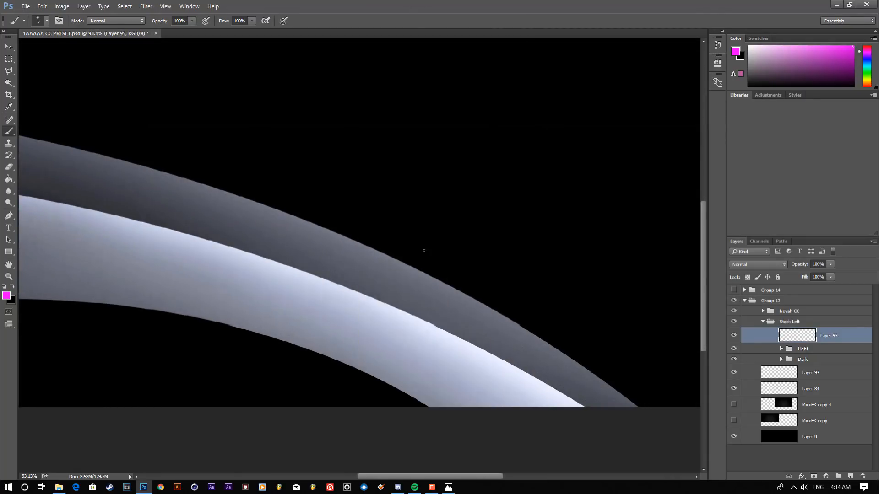
Step: Raise the brush's hardness slightly and set the foreground color to white (ffffff)
scroll(344, 277, down, 3)
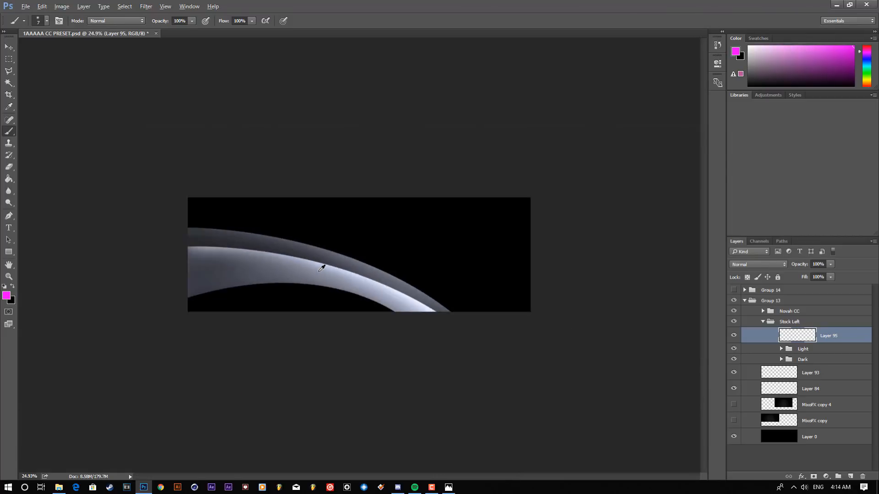
scroll(366, 280, up, 1)
right_click(367, 281)
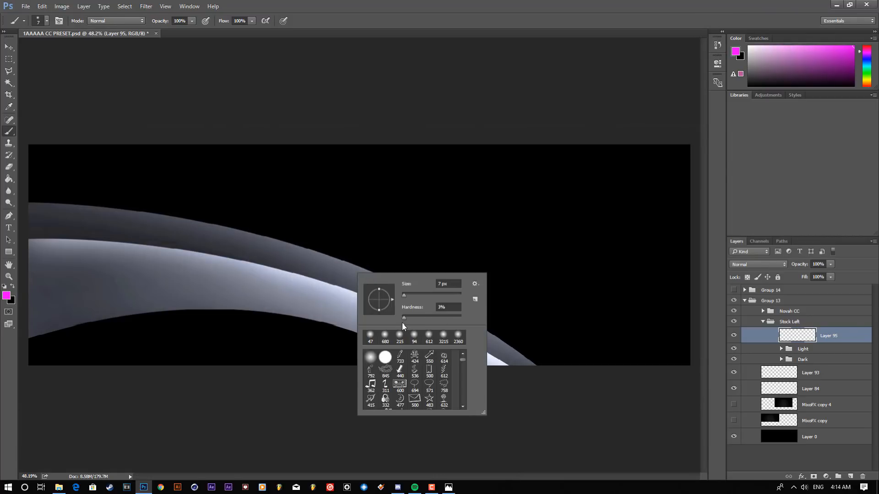
drag(404, 319, 408, 318)
key(Return)
click(5, 297)
text(ffffff)
click(833, 236)
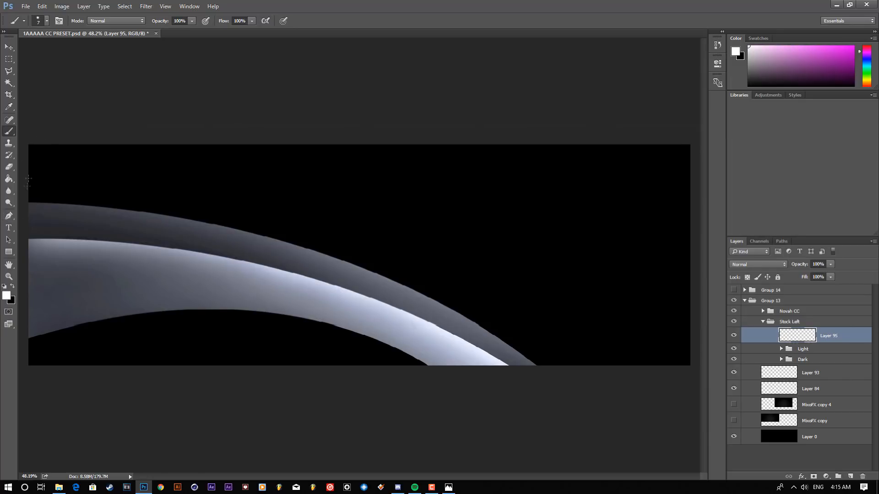
Step: Draw a curved Pen path along the light arc's upper edge, starting where the edge meets the canvas bottom
key(p)
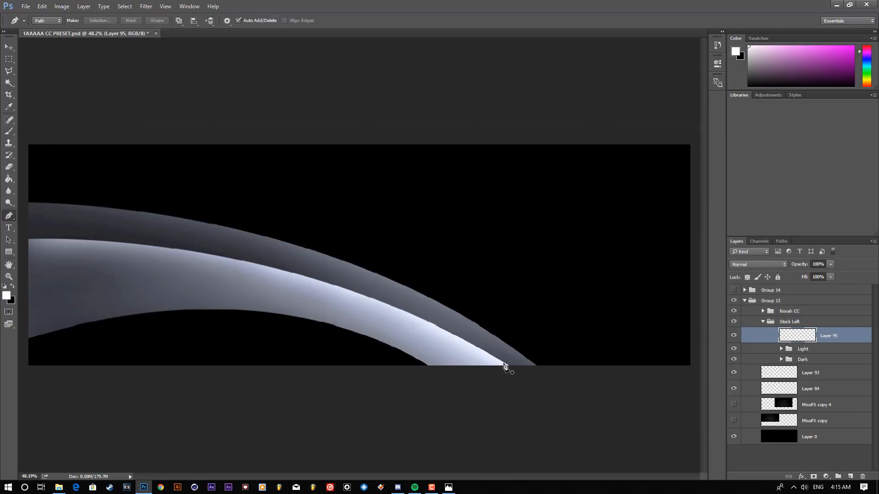
scroll(514, 375, up, 5)
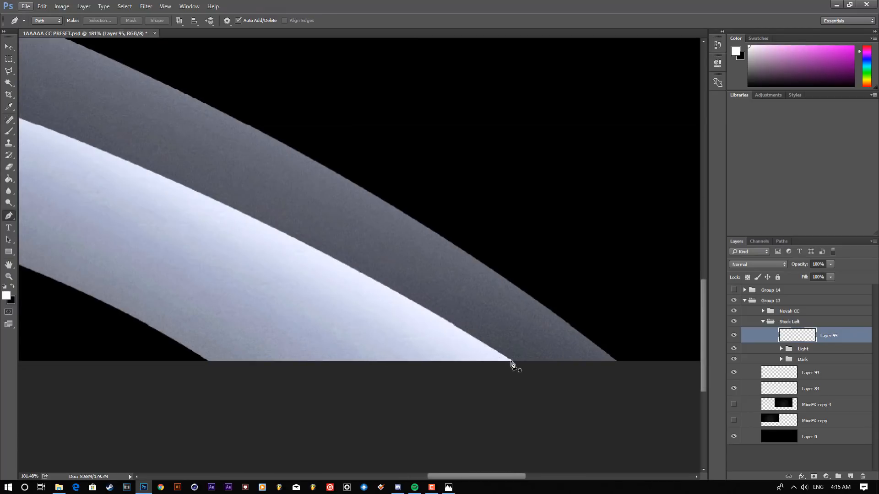
click(512, 363)
scroll(322, 284, down, 5)
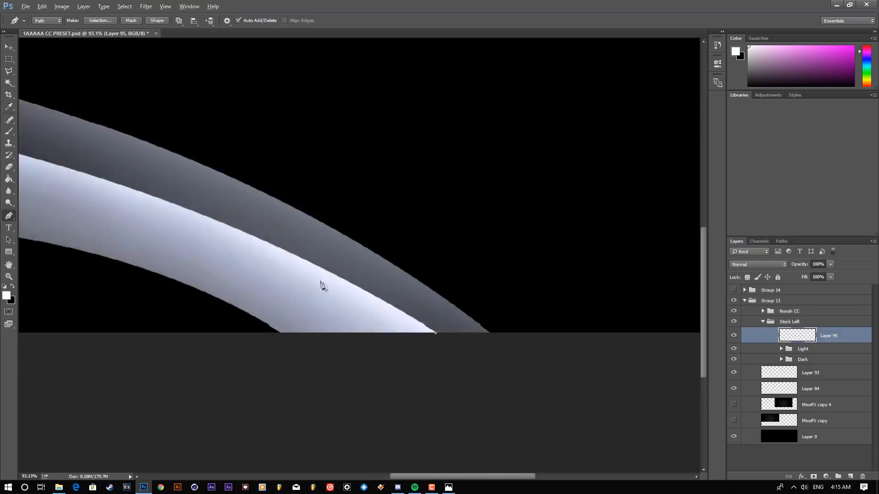
scroll(216, 281, up, 2)
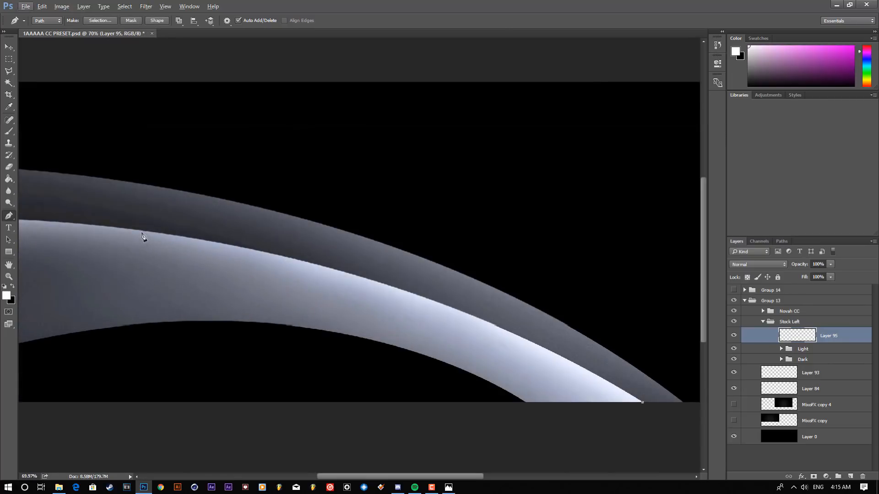
drag(143, 235, 21, 193)
scroll(348, 262, down, 2)
scroll(451, 319, up, 6)
scroll(495, 339, down, 6)
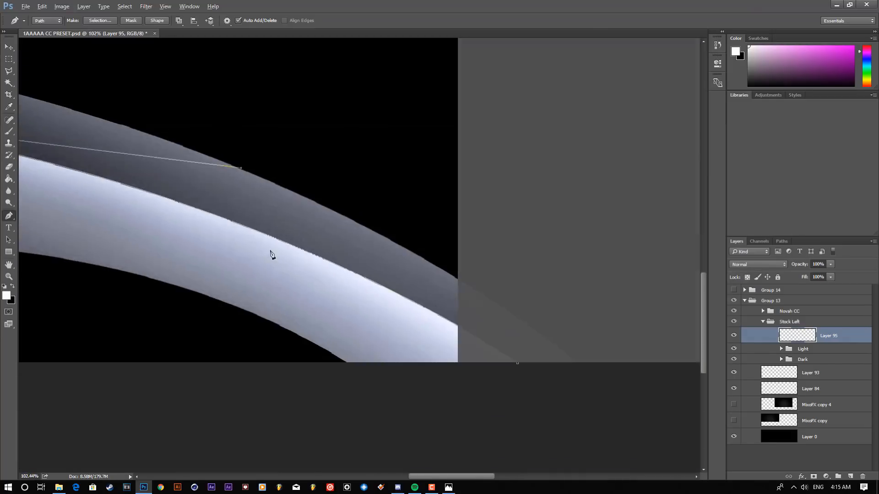
scroll(250, 268, up, 2)
scroll(249, 268, up, 1)
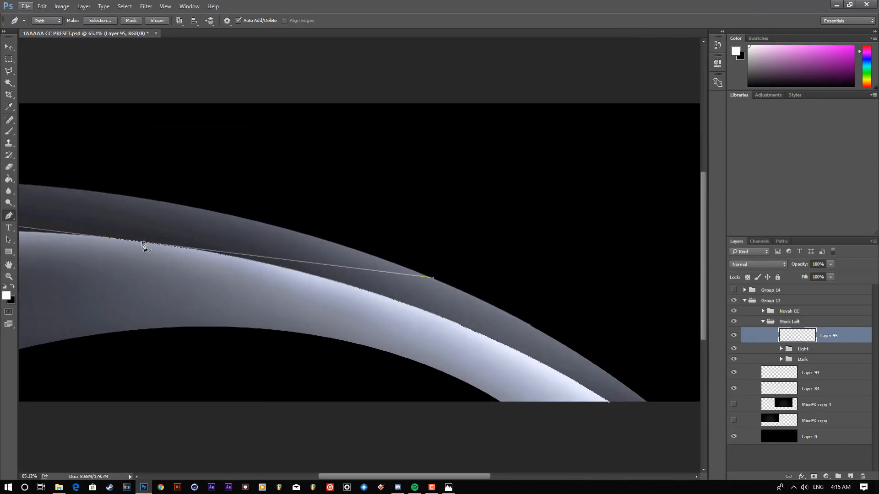
Step: Stroke the path on Layer 95 using the Brush tool with Simulate Pressure enabled
right_click(405, 304)
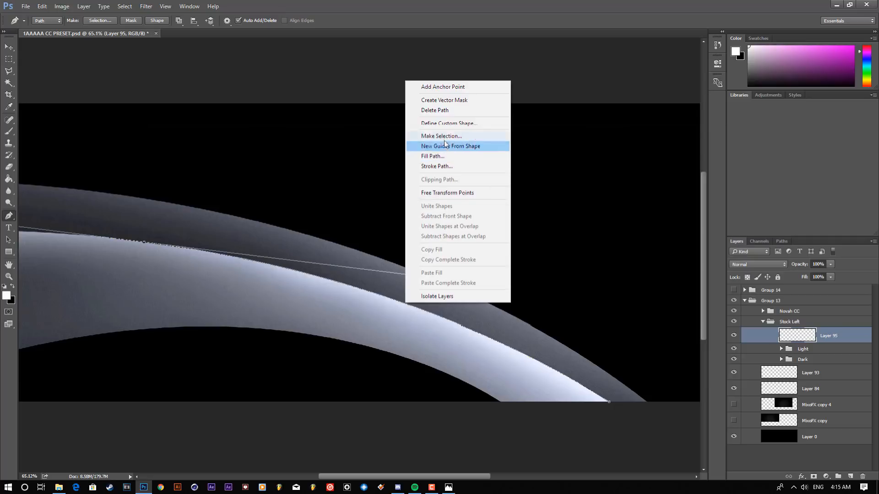
click(441, 168)
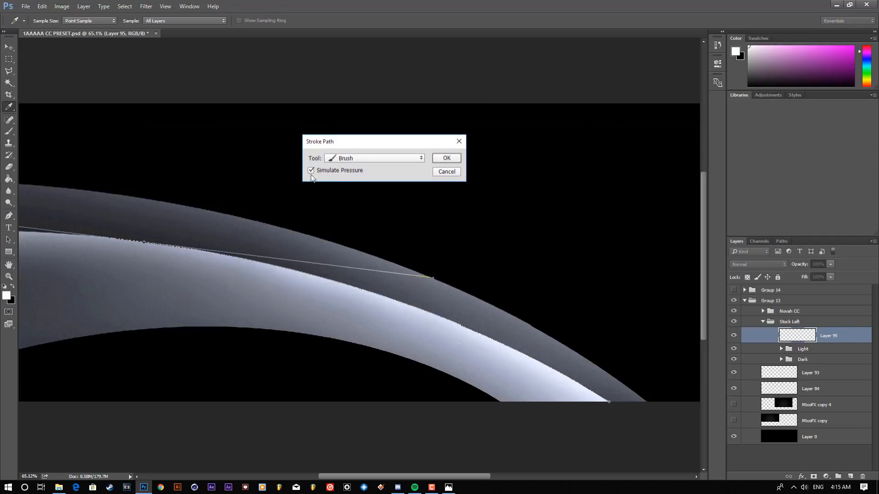
click(341, 159)
click(339, 179)
click(447, 161)
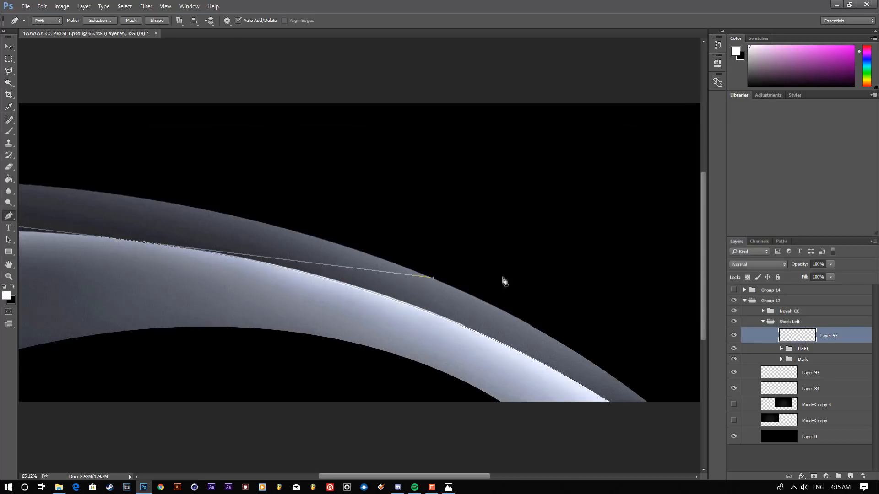
Step: Delete the Pen path along the light arc's upper edge, keeping the white stroke
scroll(477, 257, down, 8)
scroll(399, 272, up, 1)
scroll(323, 290, up, 6)
scroll(325, 293, up, 1)
right_click(363, 289)
click(403, 95)
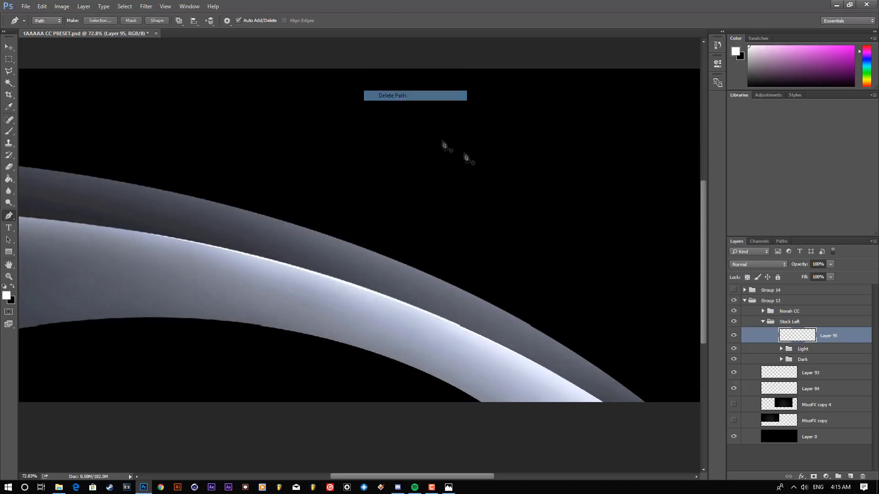
Step: Hide the Light and Dark groups to inspect the tapered white line alone, and show both groups again
scroll(393, 288, down, 3)
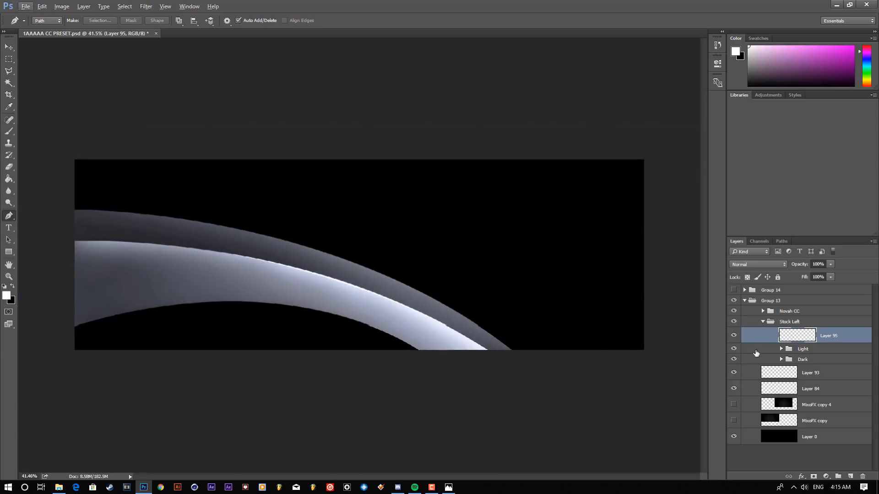
drag(736, 348, 735, 360)
scroll(333, 308, up, 4)
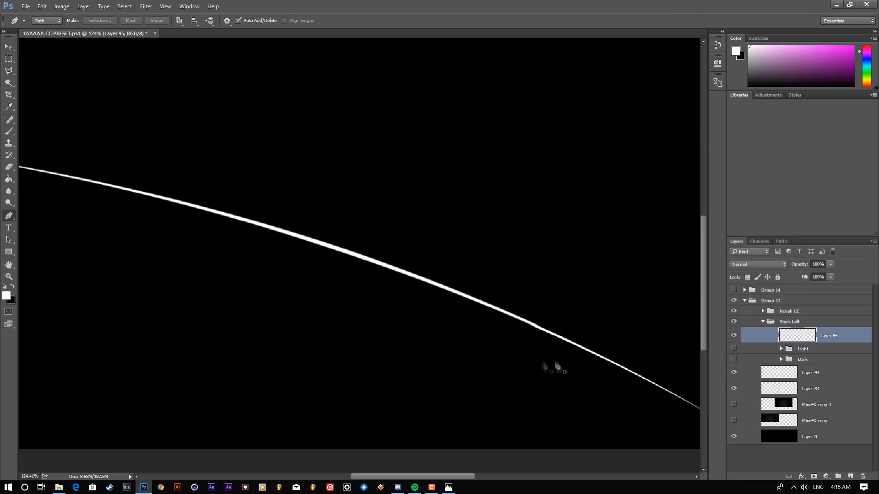
scroll(648, 381, down, 2)
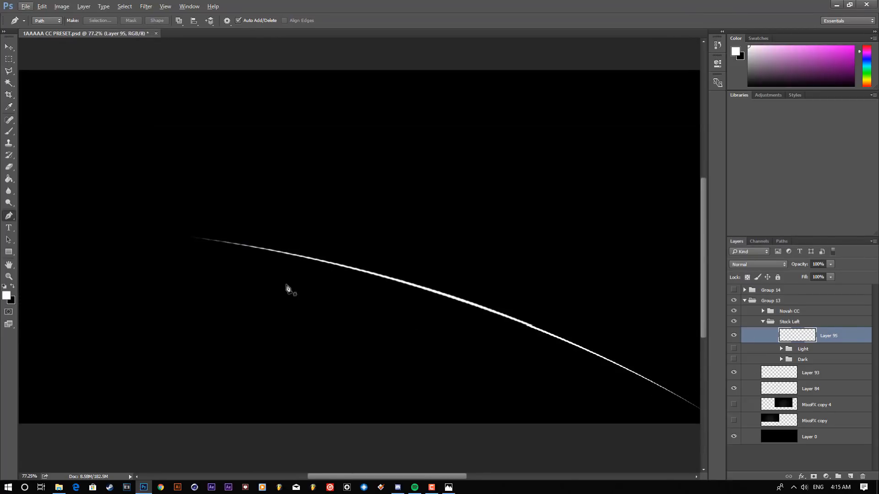
drag(734, 349, 733, 360)
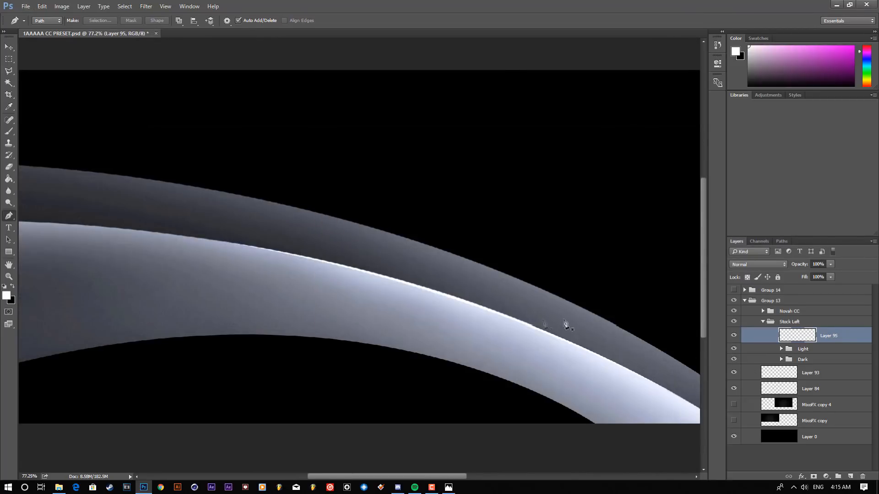
Step: Set Layer 95's blend mode to Overlay and nudge the white line up and down to fit the light arc's upper edge
click(758, 264)
click(751, 352)
key(v)
scroll(221, 197, up, 6)
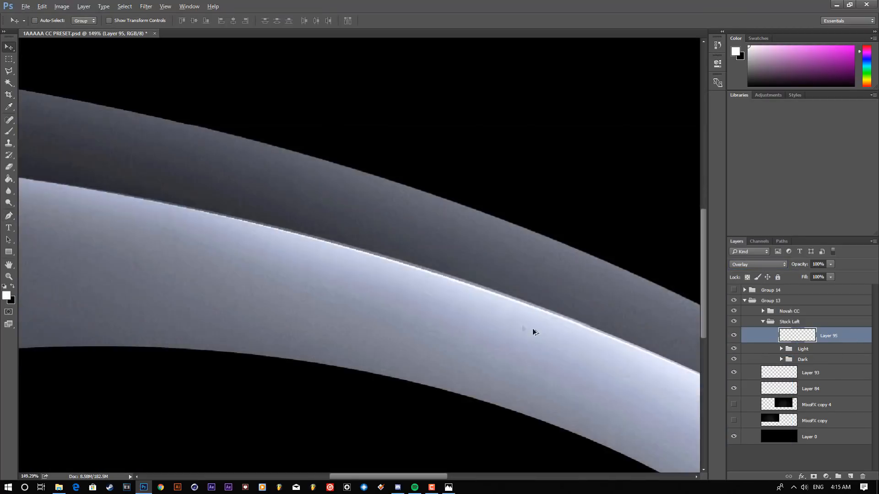
key(Up)
key(Up)
key(Up)
key(Up)
key(Down)
key(Down)
key(Down)
key(Down)
key(Down)
key(Down)
key(Down)
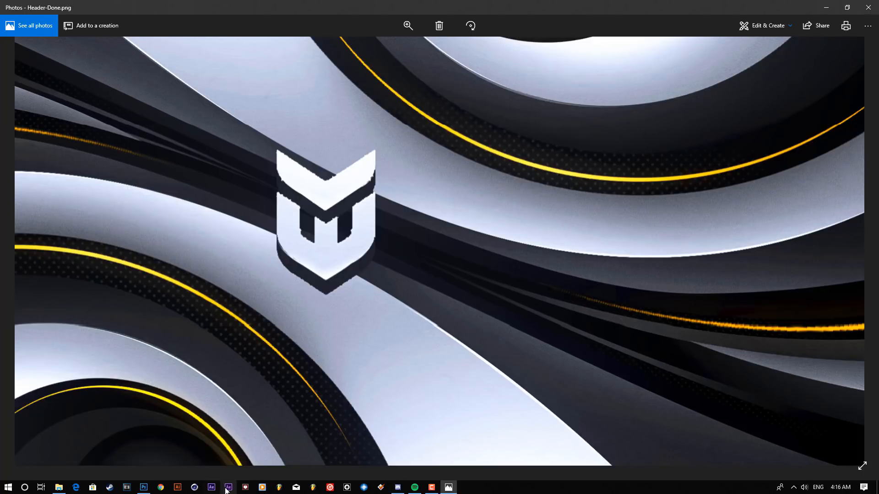
Step: Switch to Photoshop, choose the Brush tool and add a new layer above the Stock Left group
click(146, 488)
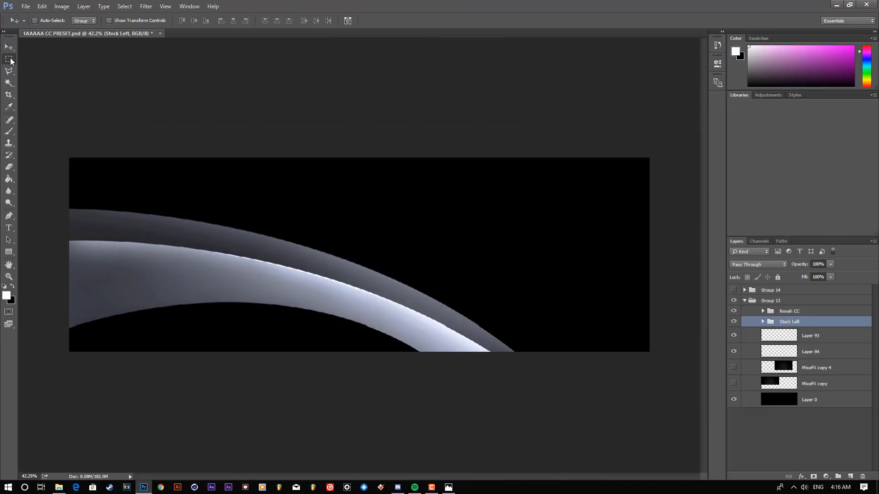
drag(8, 59, 29, 67)
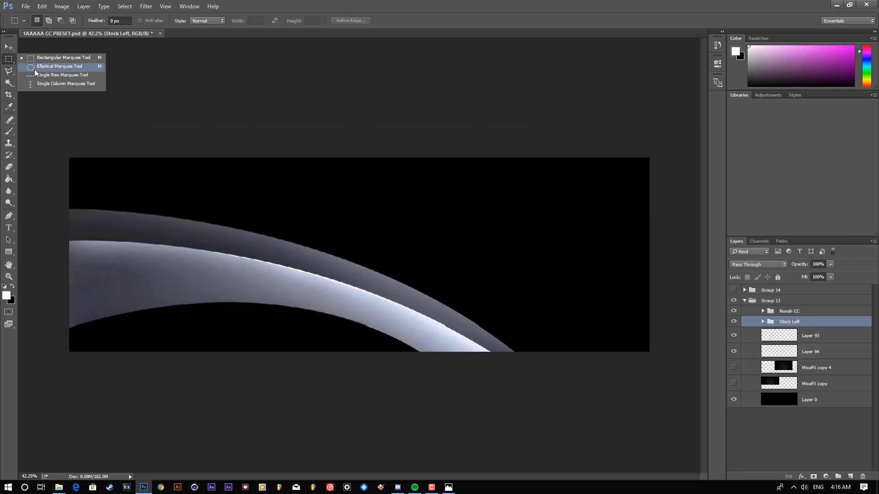
click(322, 18)
click(9, 132)
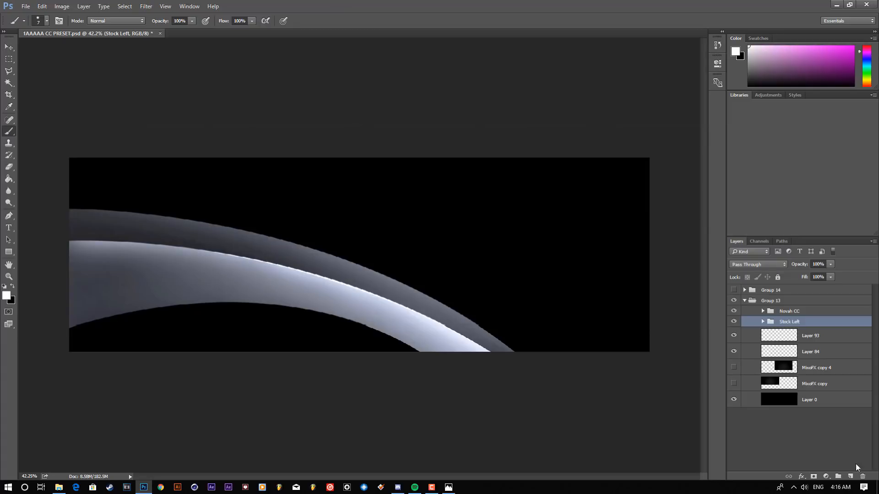
click(850, 477)
Step: Size the brush tip to about 2097 px to match the curve beneath the light arc
drag(315, 292, 500, 298)
drag(294, 299, 366, 300)
scroll(304, 321, down, 6)
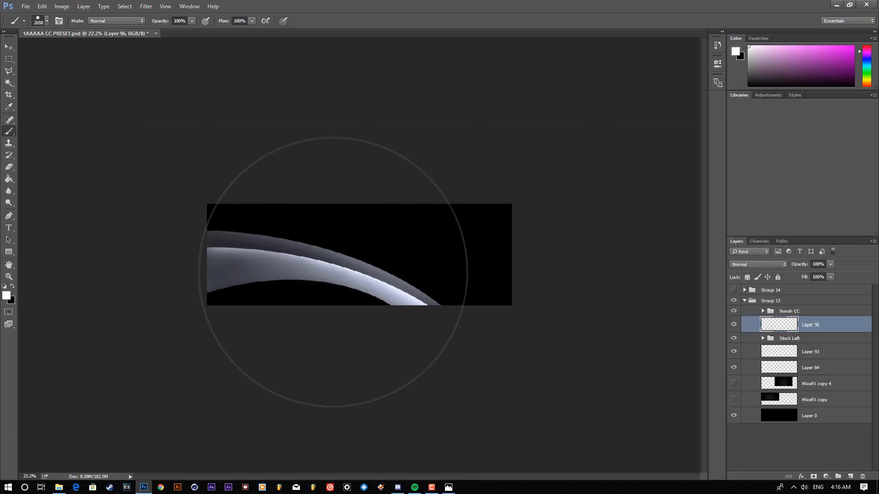
right_click(337, 273)
click(455, 5)
drag(306, 221, 391, 221)
scroll(314, 379, down, 2)
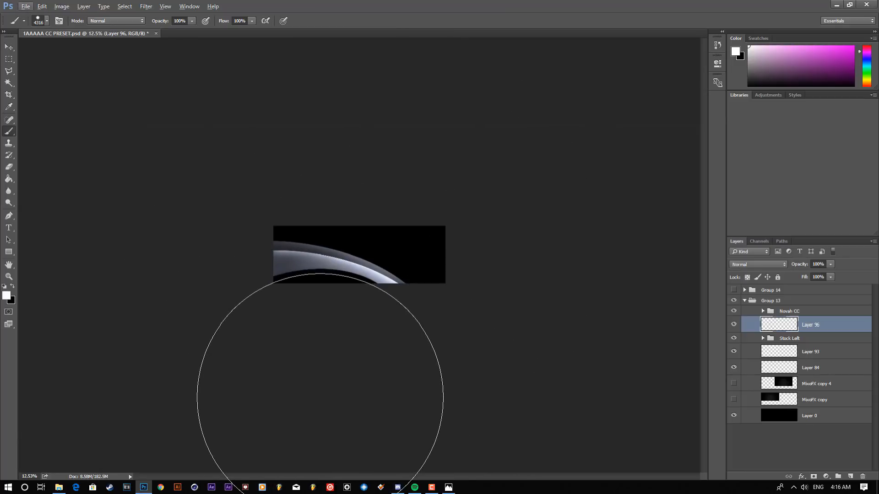
scroll(344, 296, up, 2)
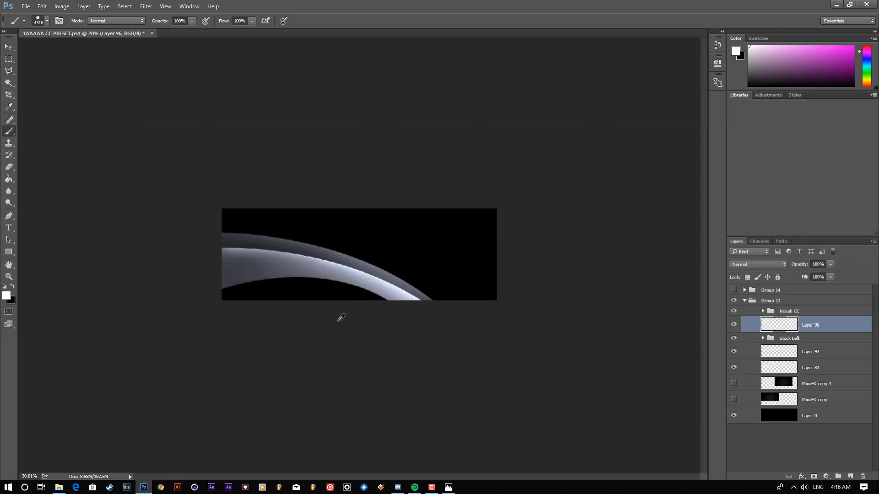
drag(371, 265, 303, 265)
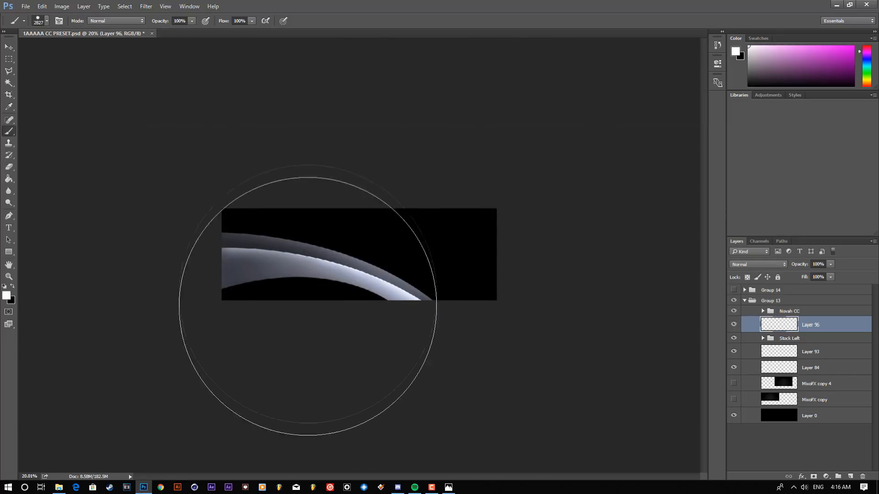
drag(368, 273, 335, 275)
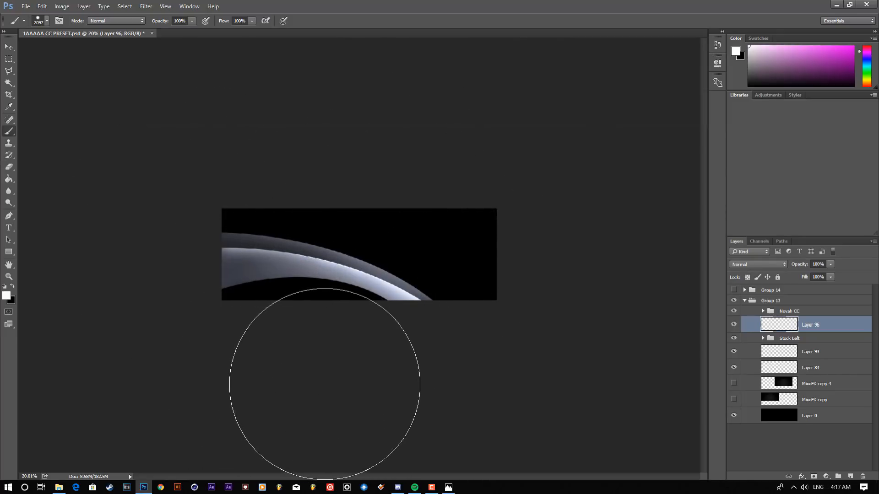
Step: Set the foreground colour to bright blue 00c6ff and return to the Brush tool
click(8, 299)
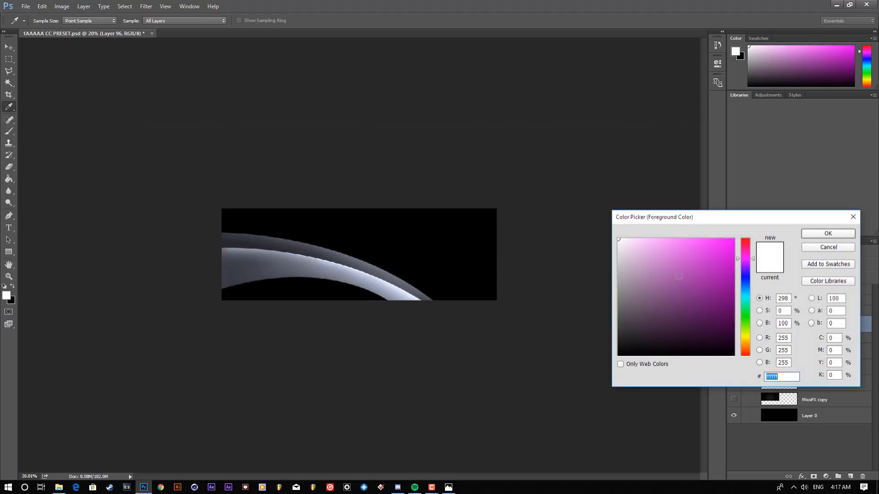
click(746, 292)
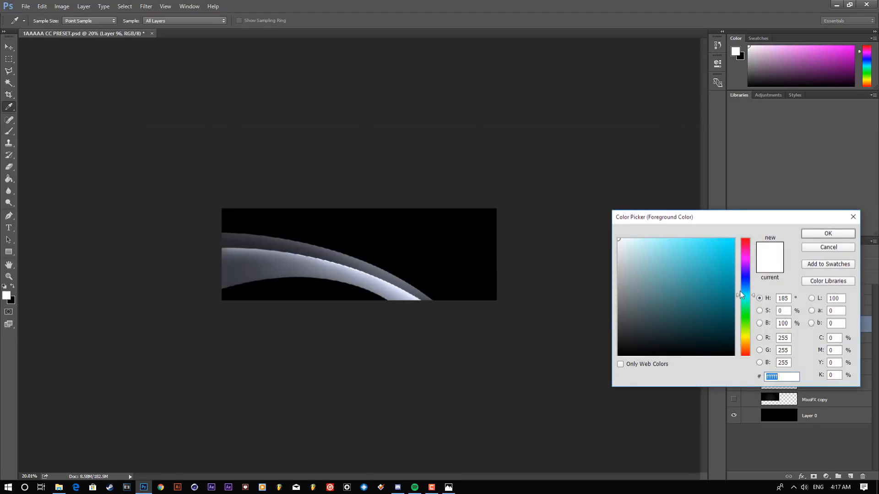
click(726, 268)
drag(726, 268, 830, 235)
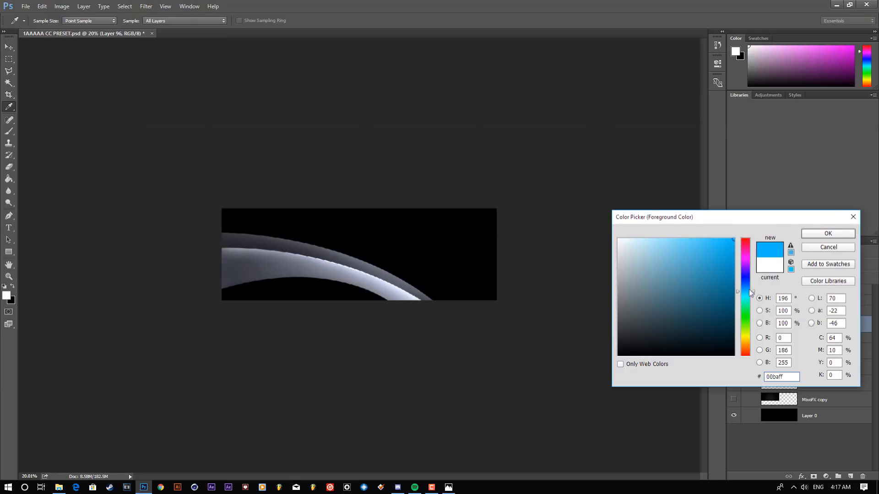
drag(749, 295, 751, 295)
click(828, 234)
key(b)
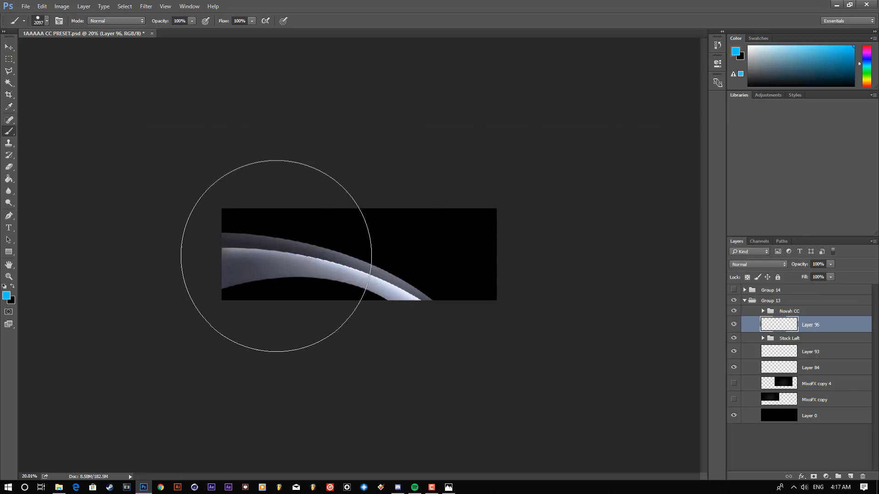
Step: Stamp a blue circle on Layer 96 beneath the light arc with a 2398 px brush at 100% hardness
scroll(258, 273, up, 2)
right_click(321, 271)
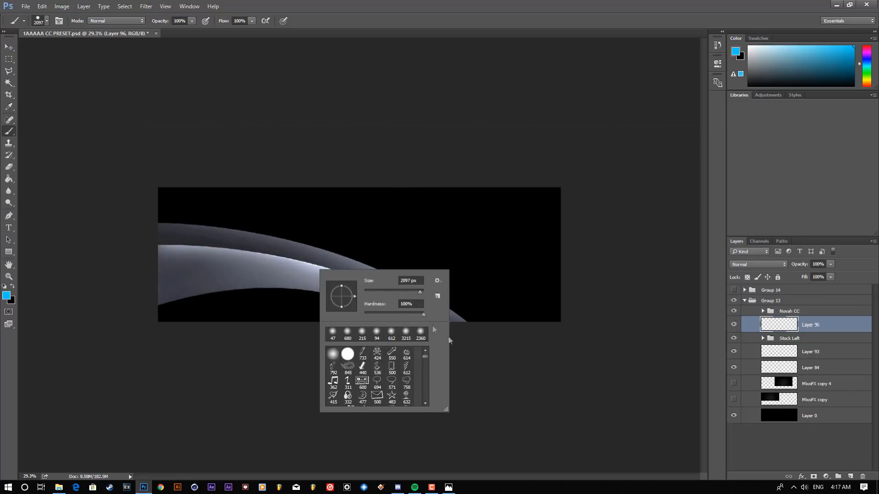
click(406, 2)
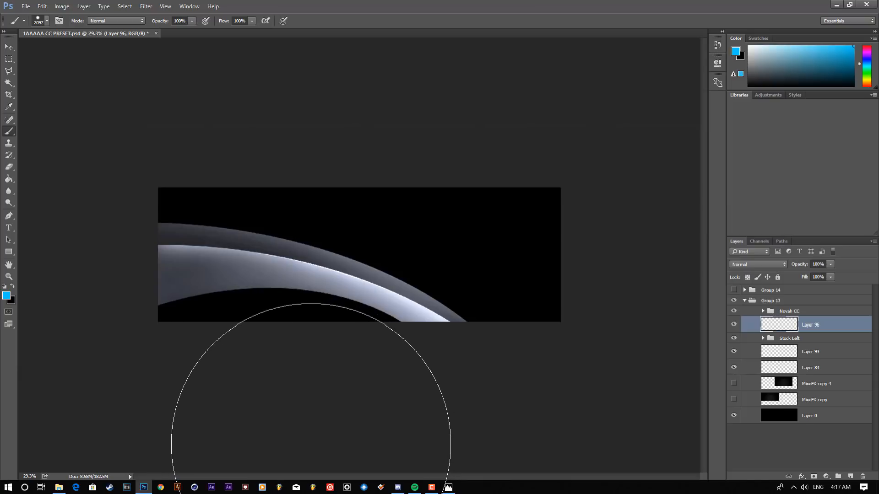
drag(312, 289, 335, 294)
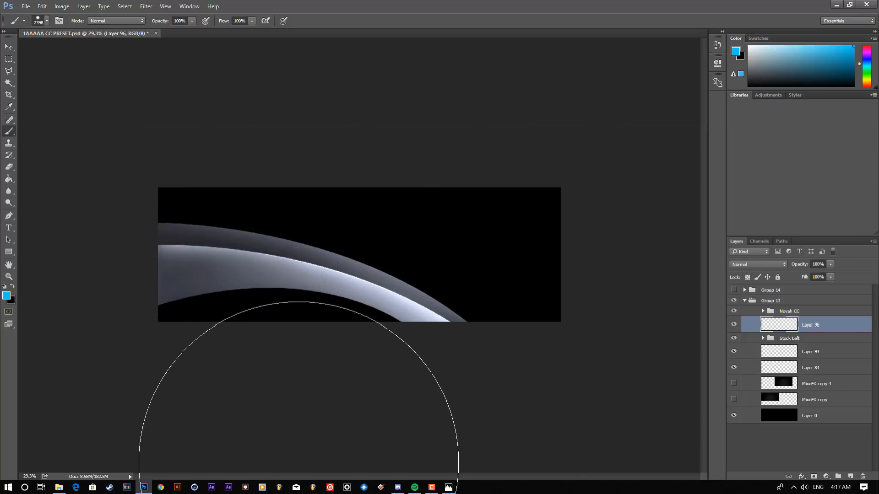
click(298, 461)
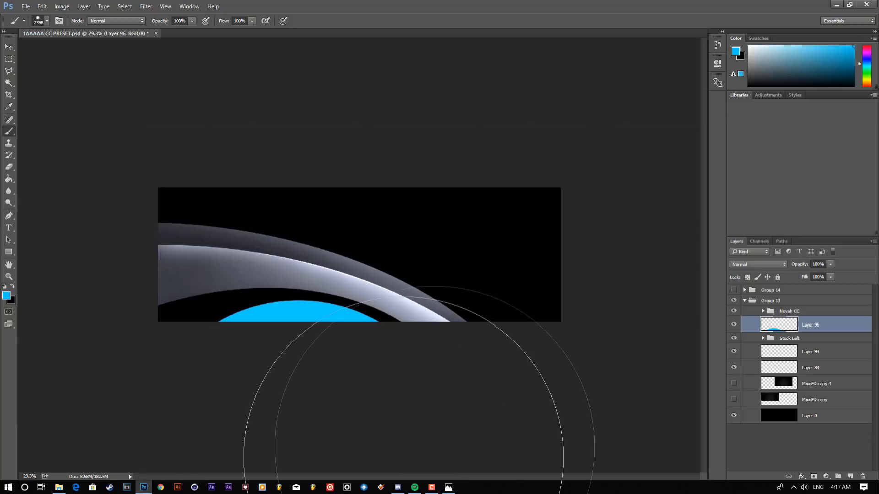
scroll(404, 333, down, 5)
scroll(326, 306, up, 5)
scroll(296, 333, up, 2)
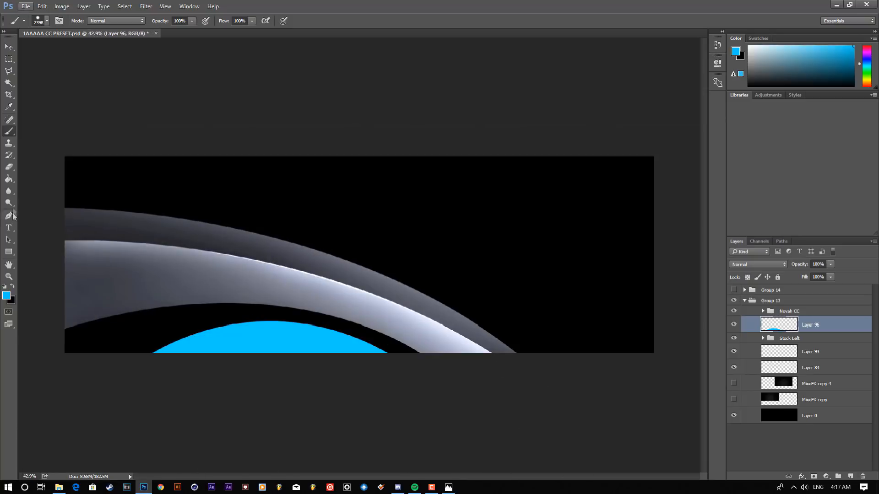
Step: Try hollowing out the blue circle with a 2509 px eraser, and undo the erase
click(8, 167)
drag(410, 326, 467, 284)
drag(300, 188, 385, 170)
drag(287, 234, 358, 260)
scroll(296, 352, down, 6)
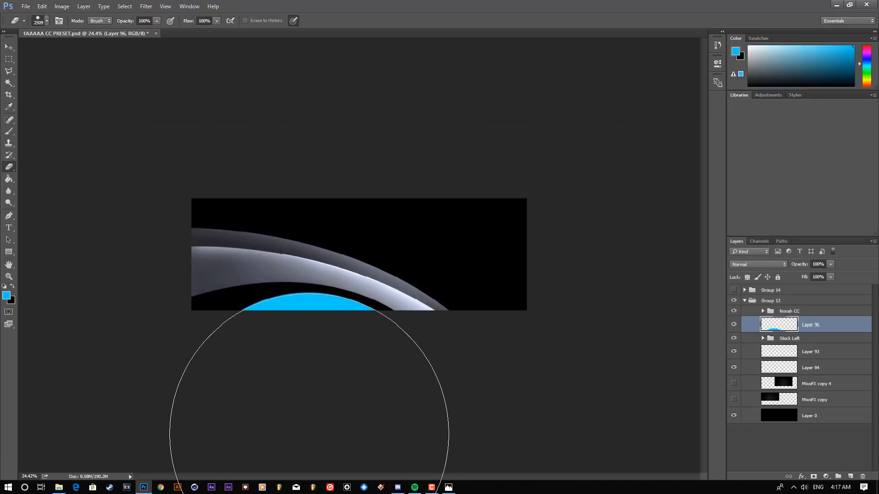
click(309, 434)
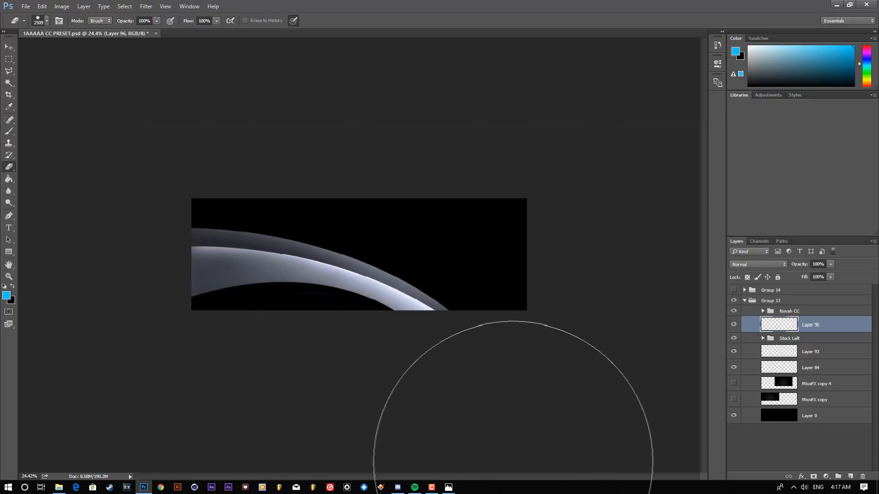
key(ctrl+z)
Step: Erase the inside of the blue circle with a 2329 px hard eraser, leaving only a thin curved blue line
right_click(322, 252)
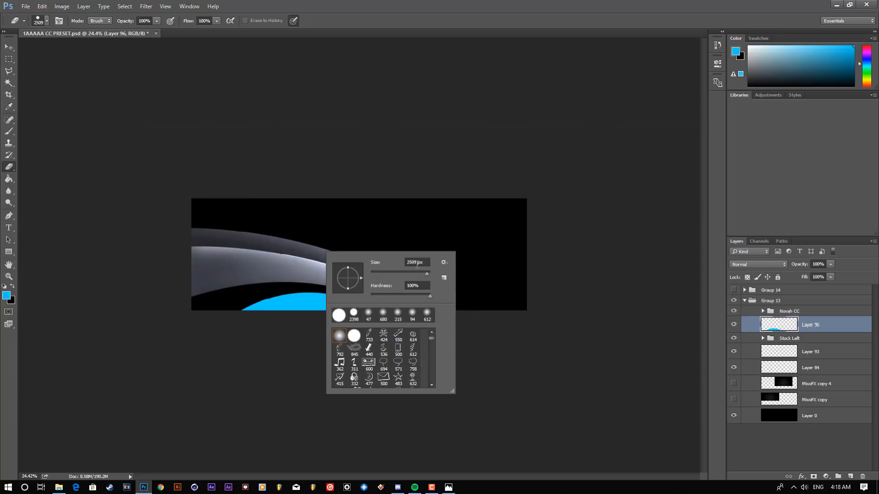
drag(349, 241, 340, 249)
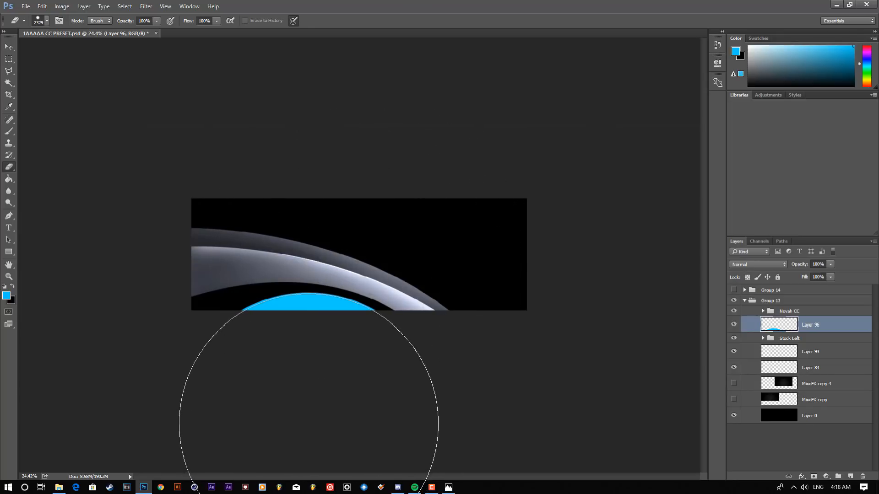
click(309, 425)
scroll(306, 289, down, 6)
scroll(305, 338, up, 12)
scroll(304, 324, down, 3)
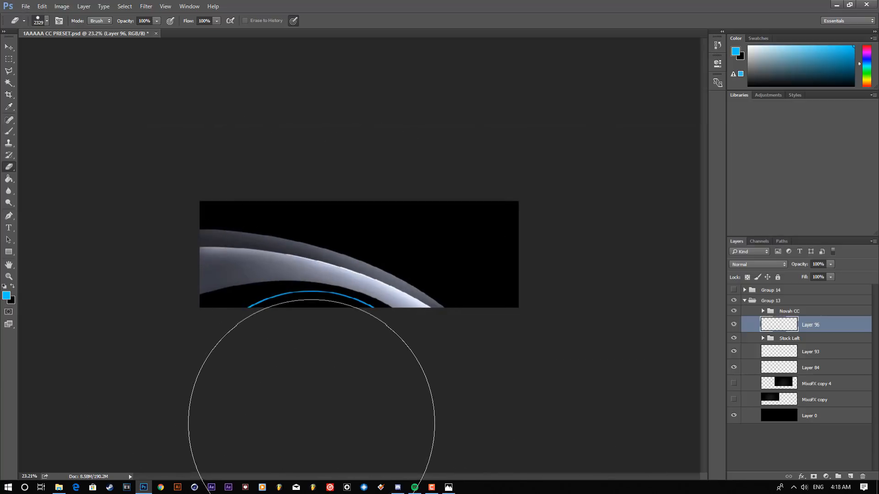
key(ctrl+z)
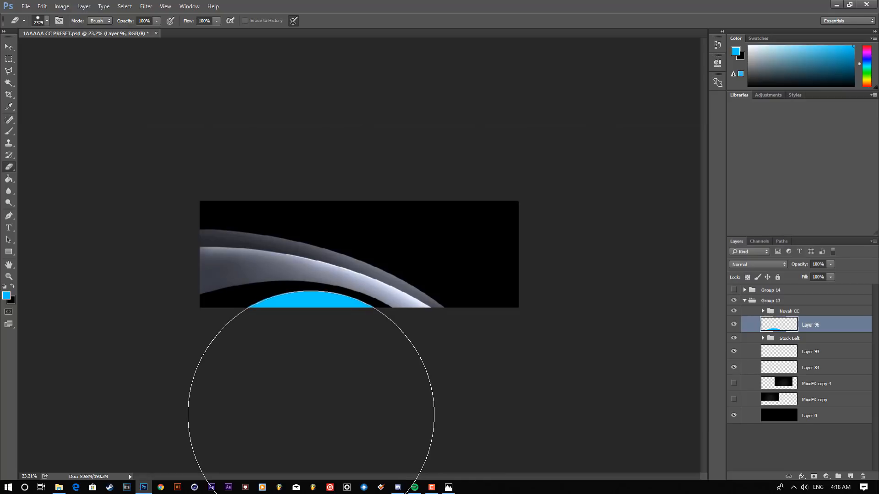
click(310, 417)
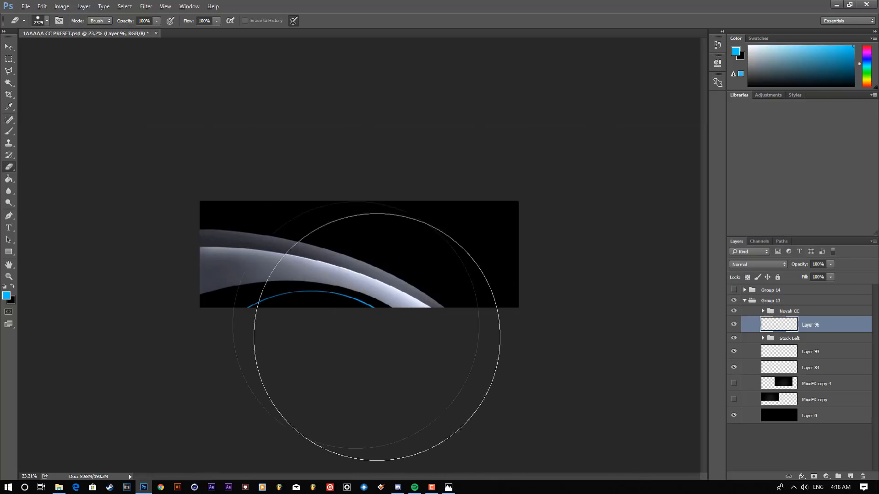
scroll(294, 308, up, 5)
scroll(294, 308, up, 3)
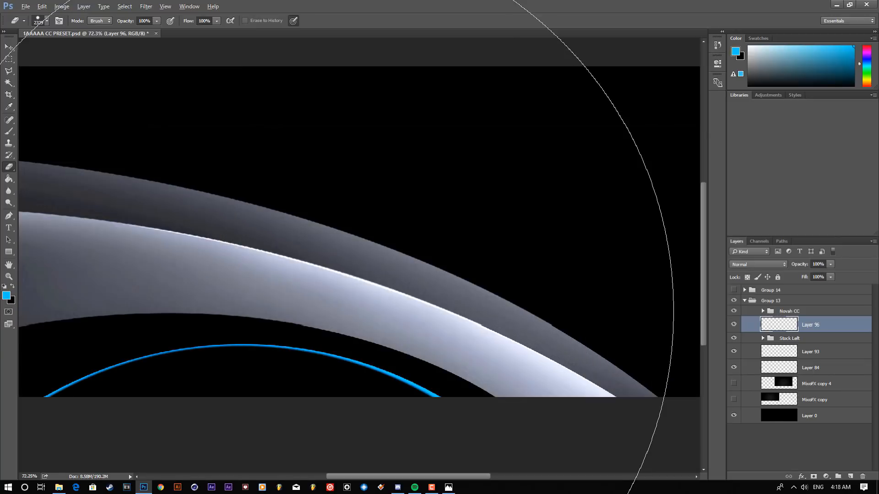
scroll(292, 312, down, 6)
scroll(292, 311, up, 6)
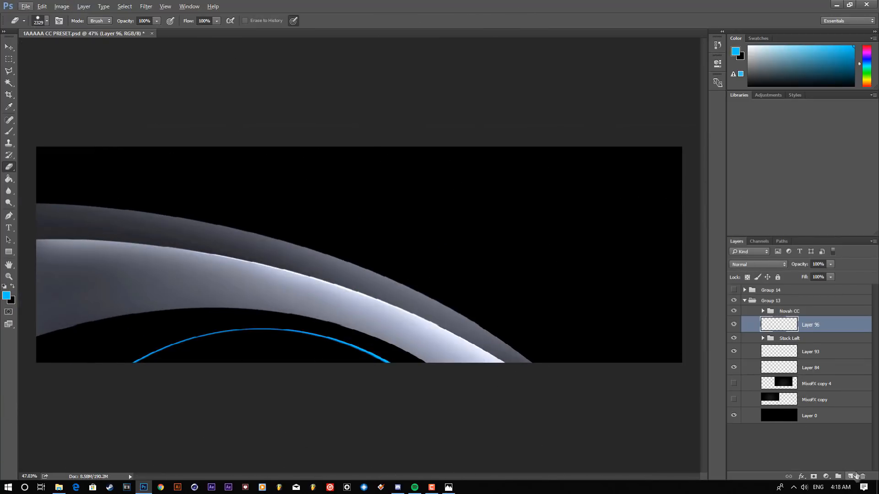
Step: Add Layer 97 above the blue line's layer and clip it to Layer 96
click(734, 325)
click(734, 325)
click(851, 477)
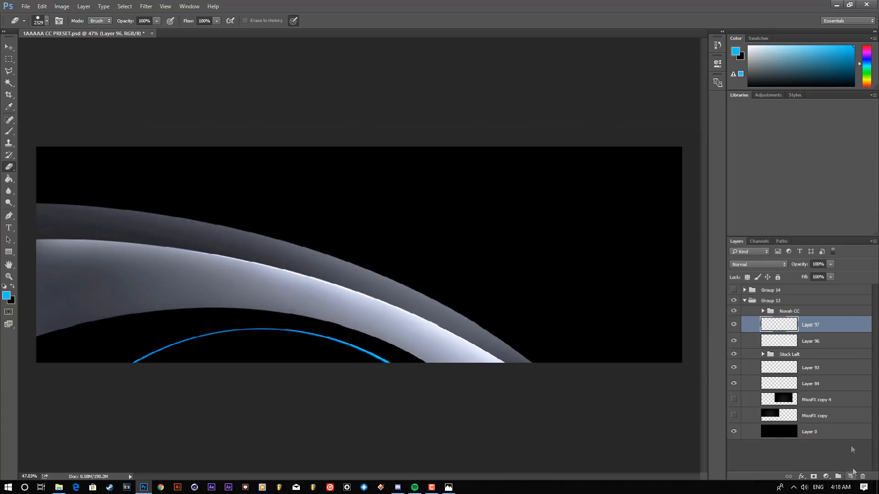
right_click(837, 324)
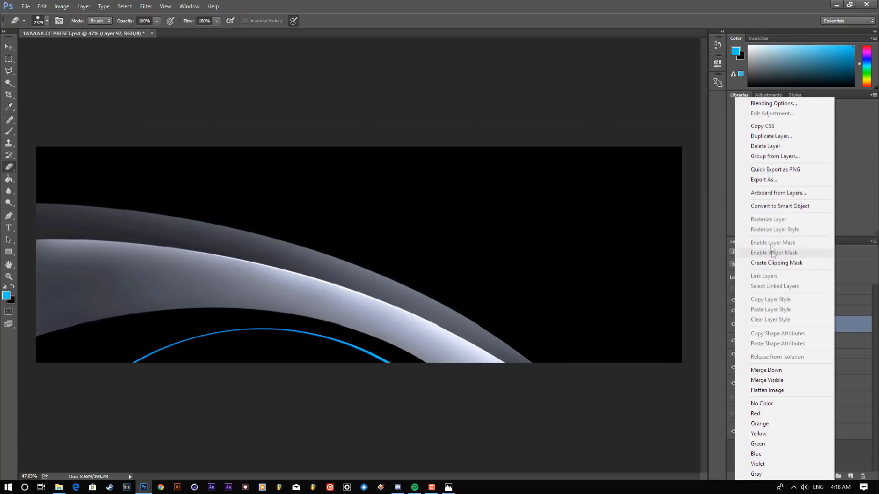
click(778, 263)
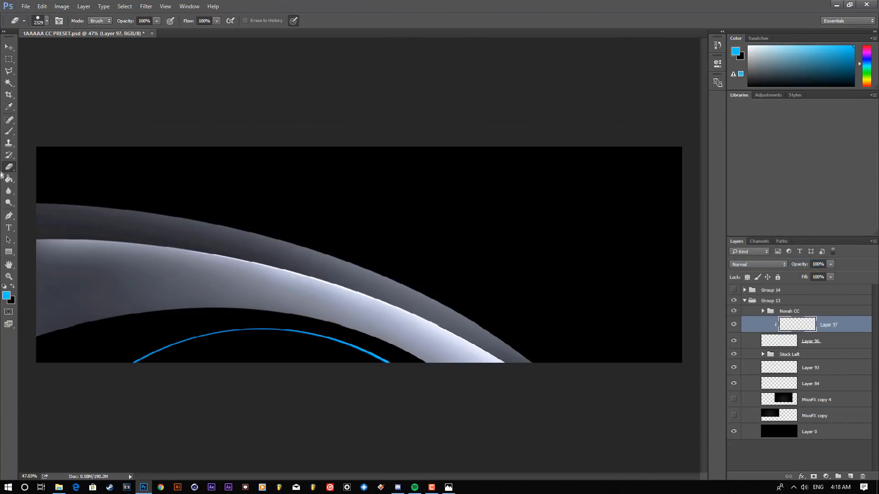
Step: Change the foreground colour to a brighter cyan
click(6, 295)
text(00f0ff)
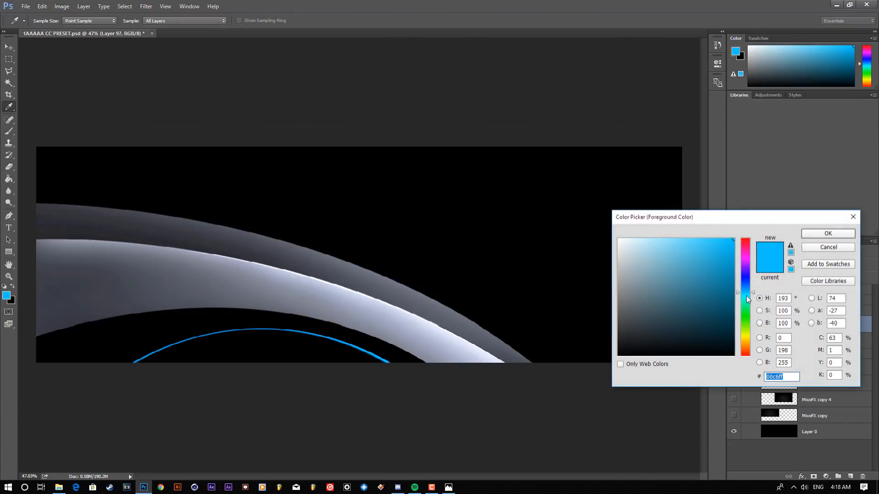
key(Return)
Step: Dab a soft cyan highlight on Layer 97 over the middle of the blue line with a brush of about 1134 px
key(e)
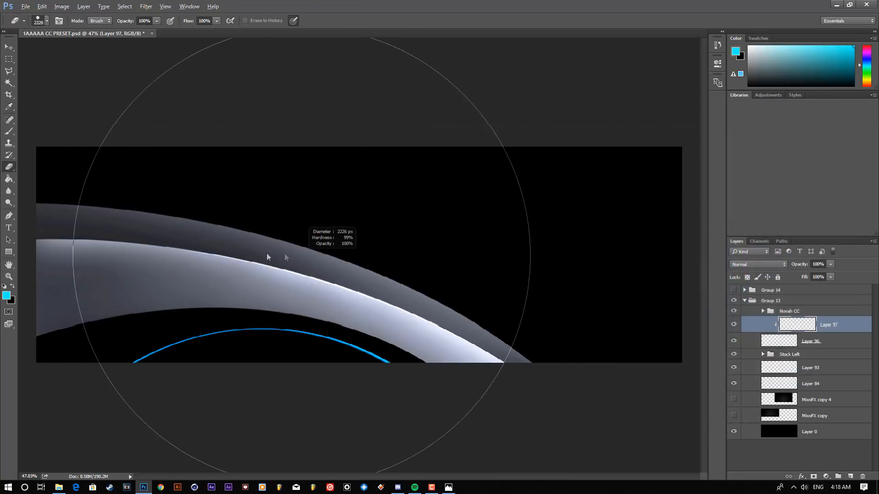
right_click(338, 341)
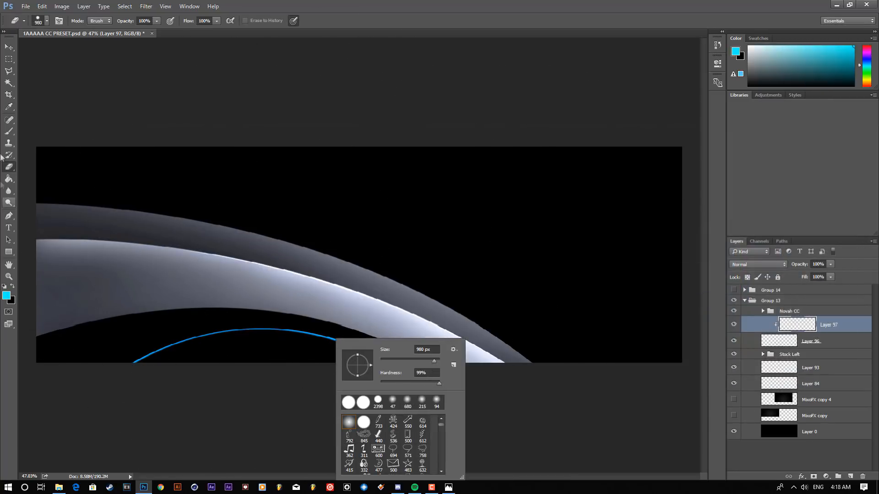
click(8, 133)
right_click(373, 289)
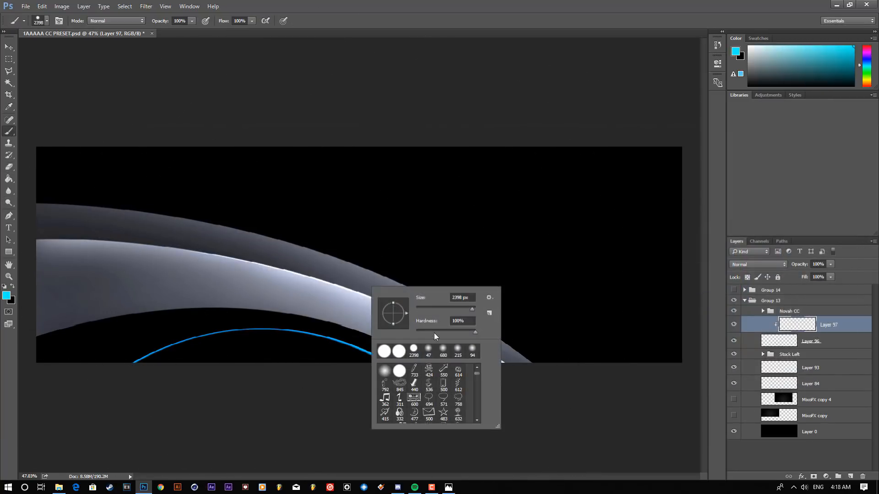
drag(320, 287, 186, 301)
click(264, 346)
scroll(306, 341, down, 5)
scroll(216, 355, up, 7)
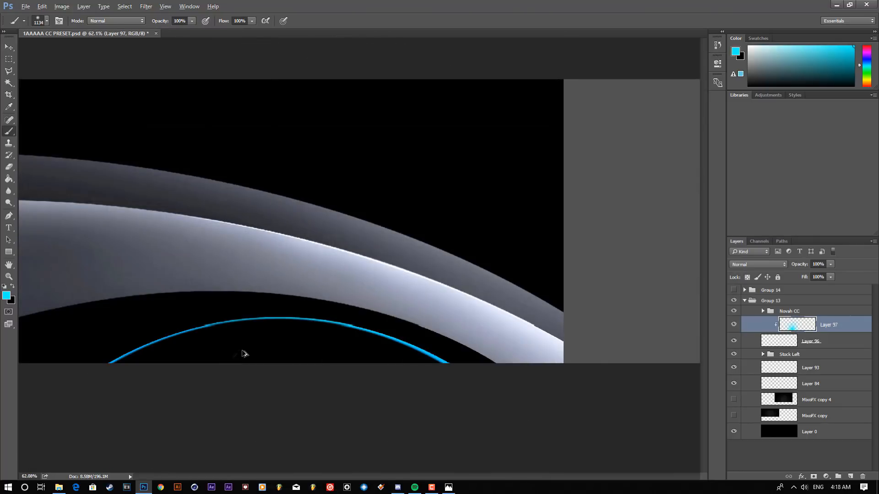
Step: Undo the extra dab and add a larger soft cyan highlight toward the blue line's right side with a 1858 px brush
drag(356, 310, 384, 310)
click(428, 326)
key(ctrl+z)
scroll(410, 301, down, 3)
scroll(314, 287, up, 1)
drag(323, 289, 368, 302)
click(345, 314)
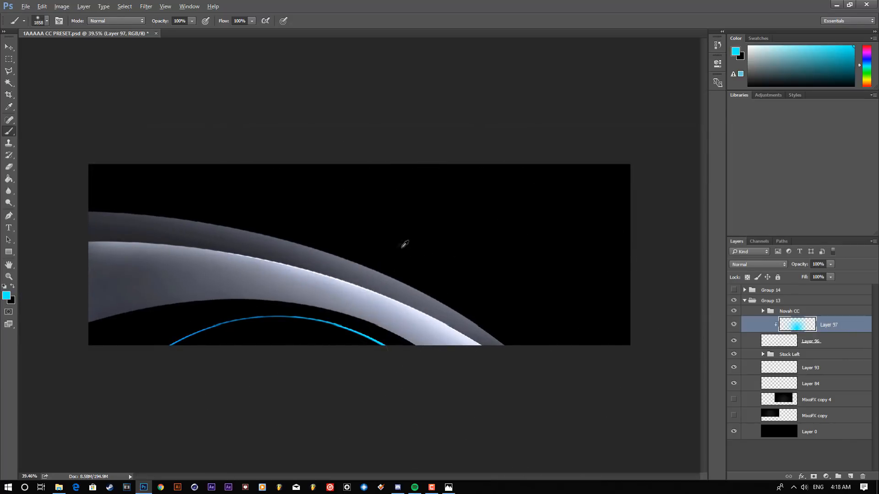
Step: Reduce the opacity of clipped Layer 97 to about 46% to soften the cyan highlight
scroll(389, 245, down, 5)
scroll(278, 223, up, 5)
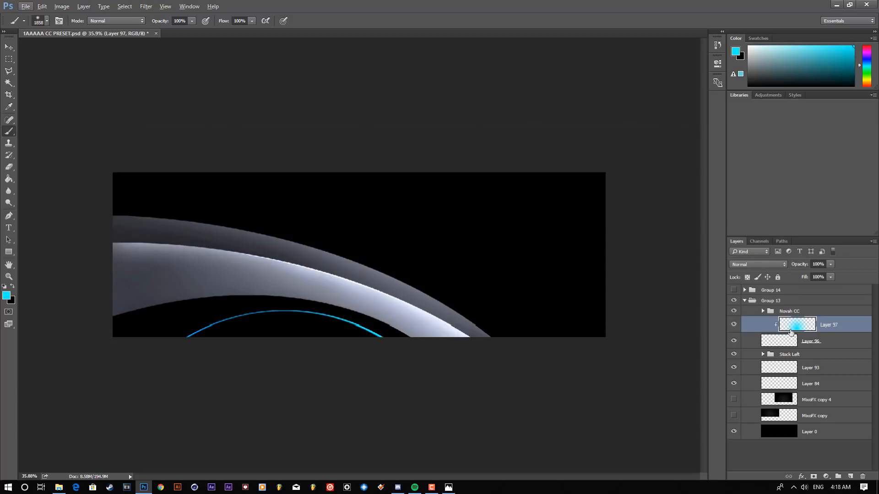
drag(805, 264, 779, 266)
scroll(394, 249, down, 3)
scroll(326, 246, up, 3)
scroll(321, 316, up, 2)
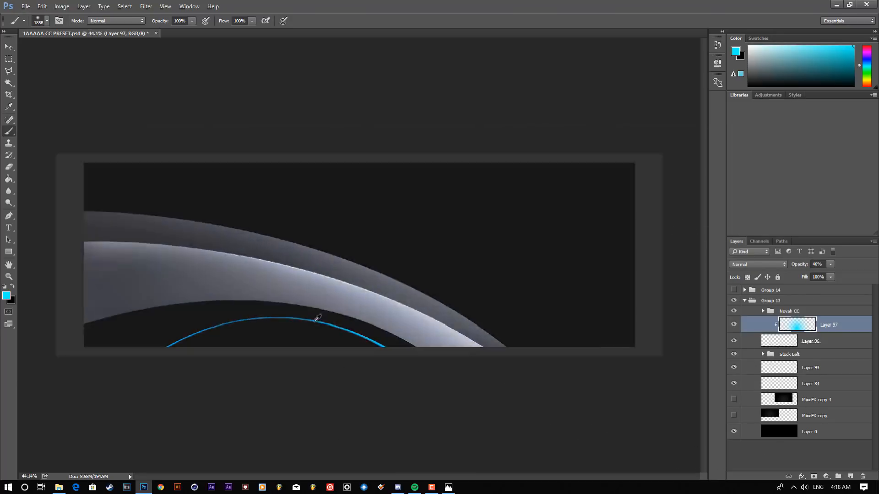
Step: Merge Layer 97 and Layer 96 into a single layer, then toggle its visibility to compare the design with and without the blue line
shift+click(822, 341)
right_click(822, 342)
click(744, 365)
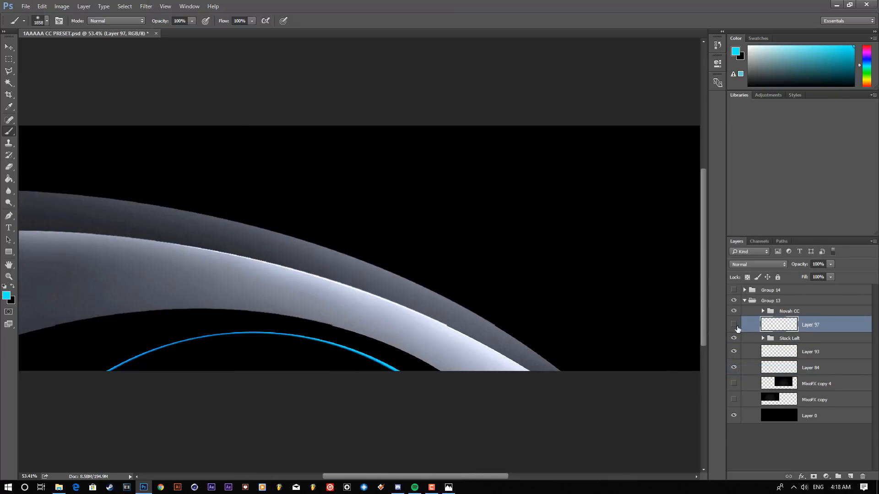
key(f)
key(f)
key(f)
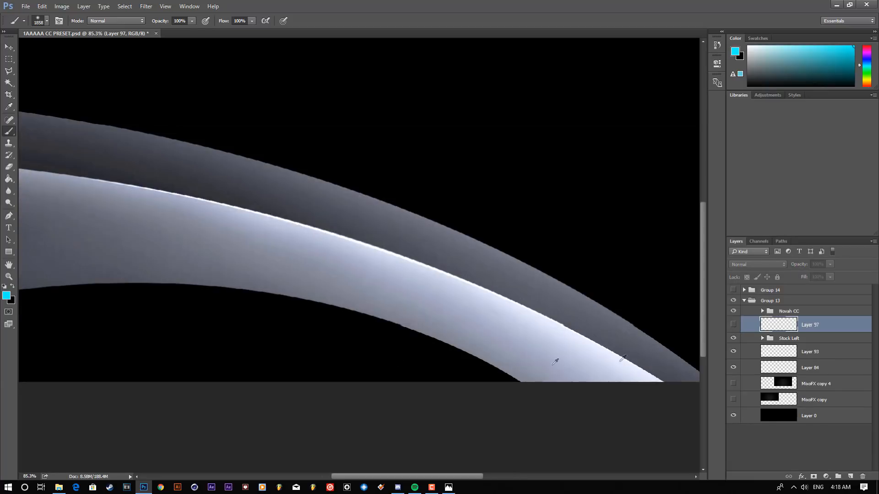
click(733, 324)
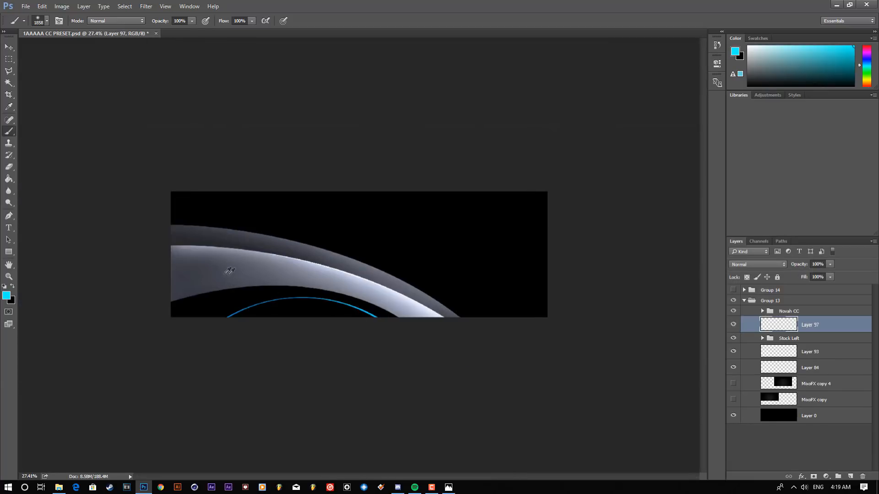
Step: Duplicate the merged blue line layer as Layer 97 copy in the same document
scroll(147, 221, up, 2)
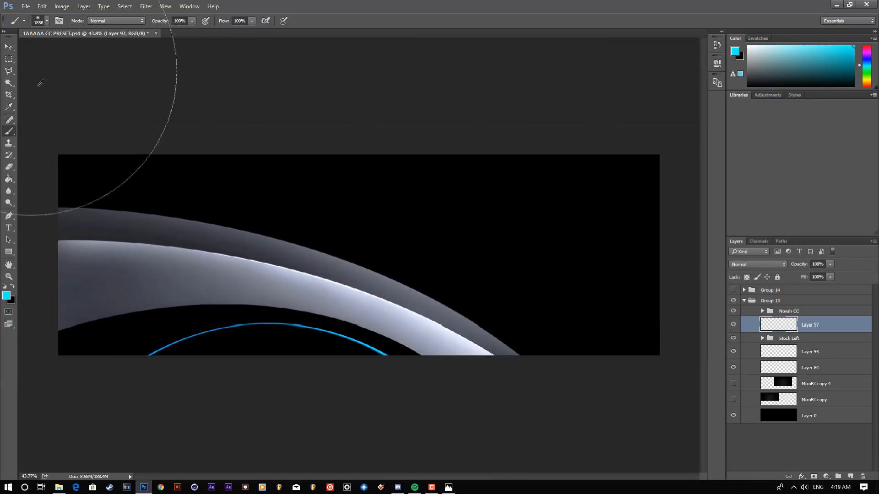
click(6, 47)
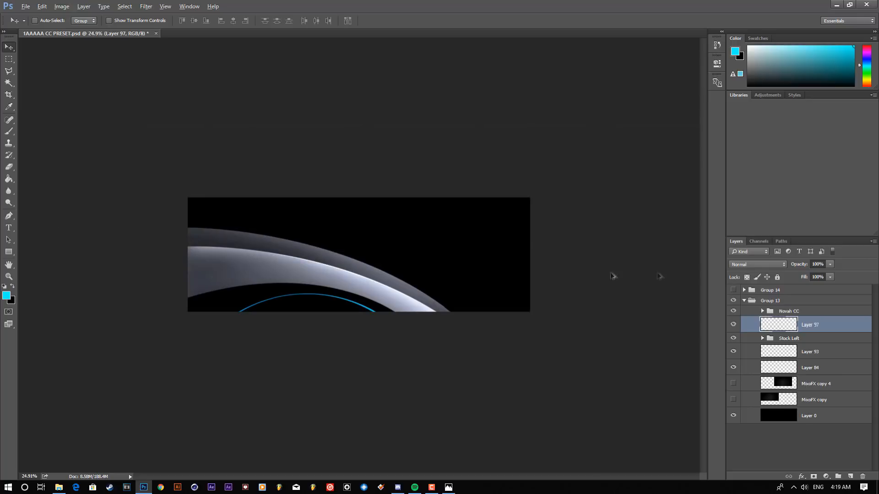
scroll(258, 296, up, 3)
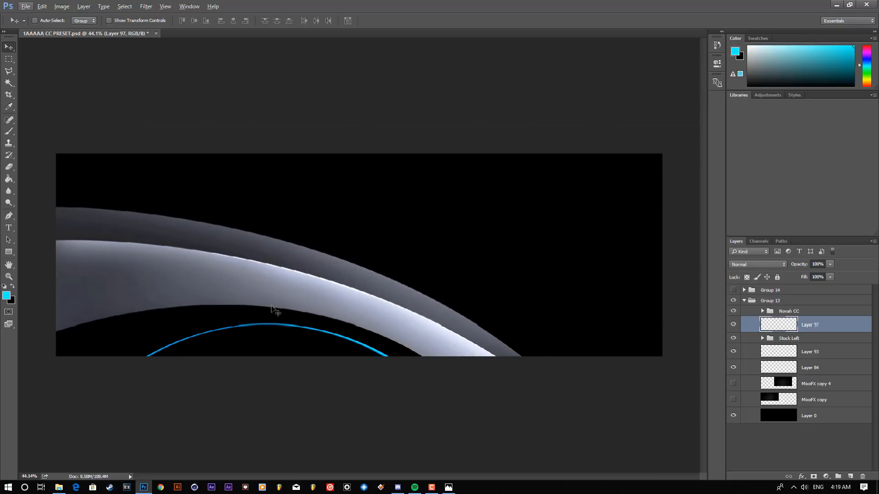
scroll(482, 341, down, 3)
scroll(338, 329, up, 5)
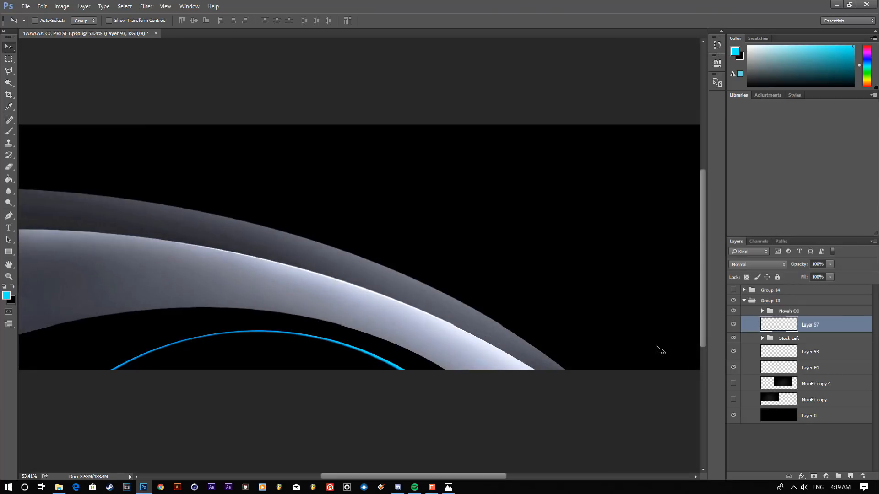
right_click(824, 324)
click(760, 136)
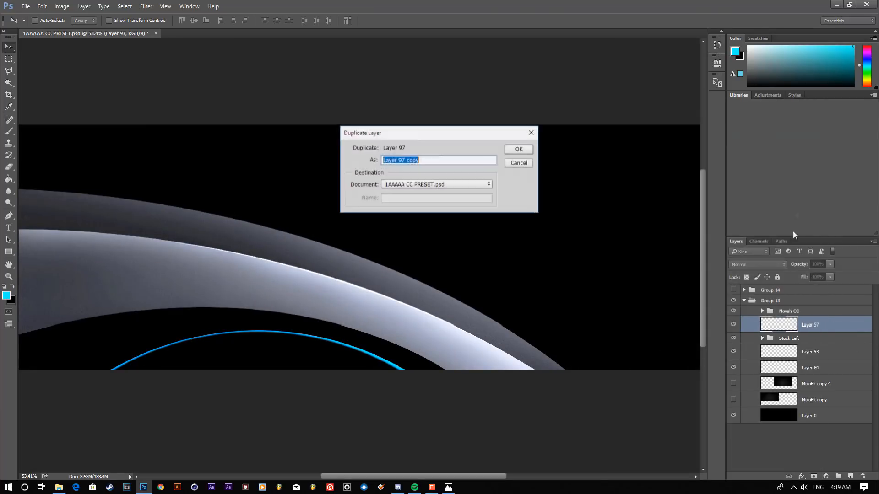
key(Return)
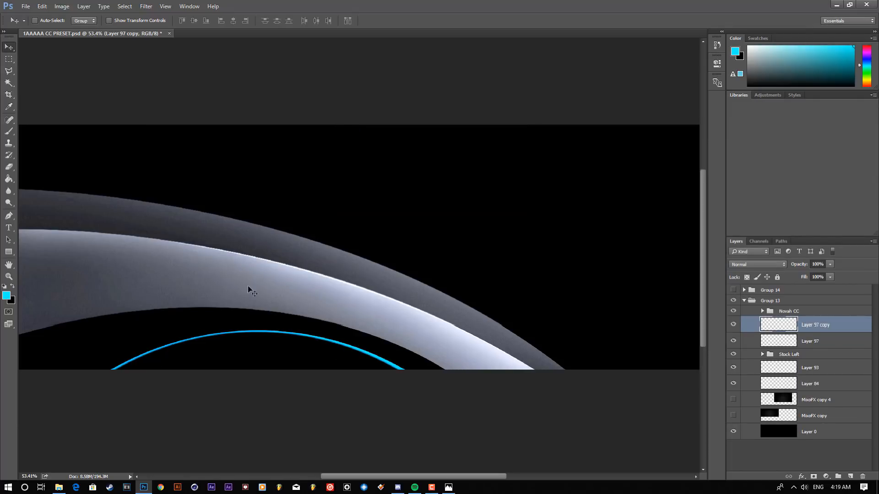
Step: Apply a Gaussian Blur with a radius of about 11.4 pixels to Layer 97 copy
click(148, 8)
mouse_move(224, 109)
click(291, 141)
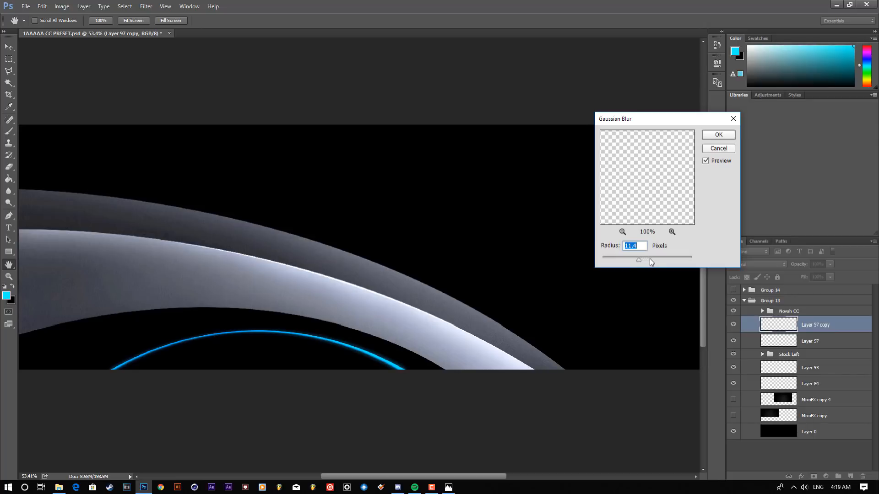
click(723, 136)
Step: Set the blurred Layer 97 copy to Screen blending with 51% opacity for a subtle glow
click(759, 264)
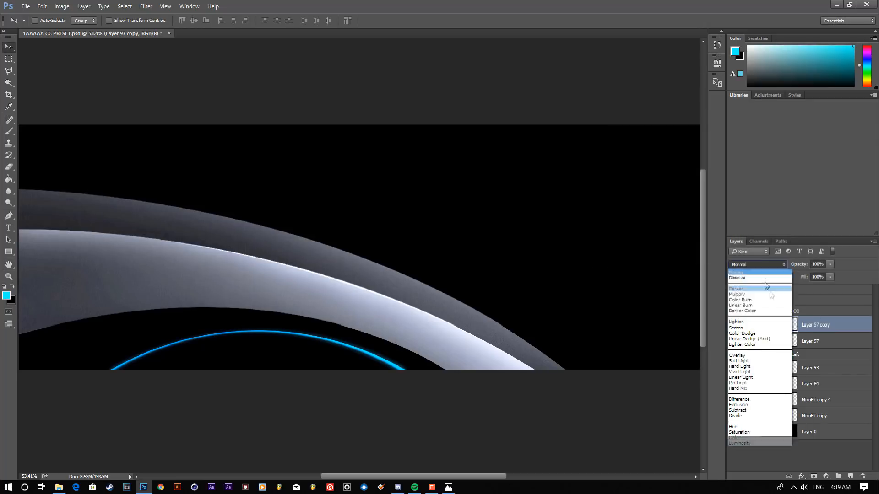
click(756, 328)
drag(803, 266, 302, 283)
click(816, 265)
text(70)
key(Return)
drag(833, 270, 824, 271)
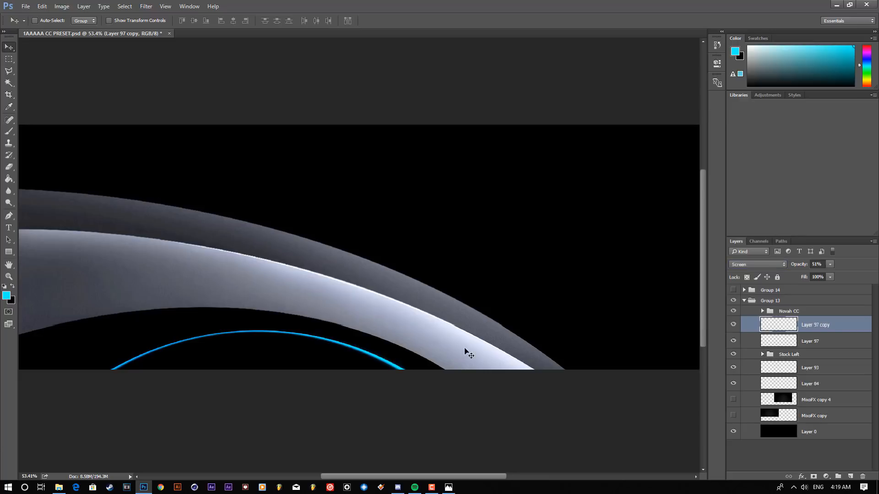
scroll(465, 353, down, 10)
scroll(413, 301, up, 8)
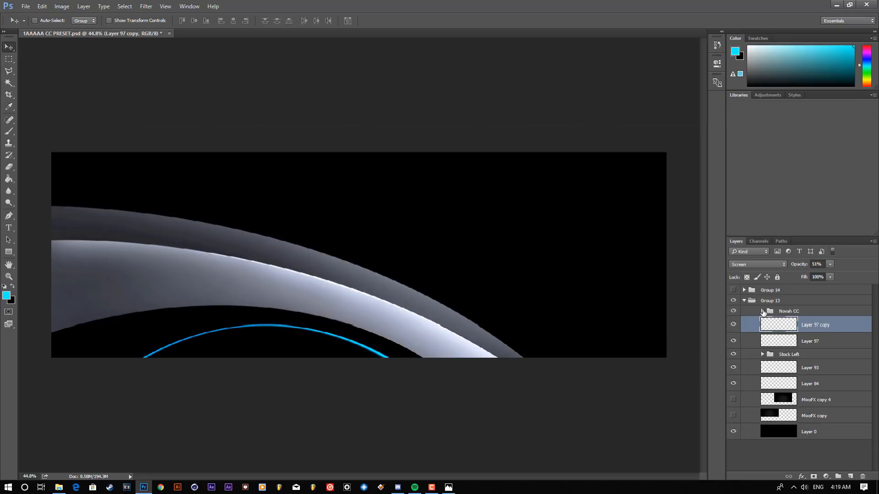
Step: Group Layer 97 copy, Layer 97 and the Stock Left group together, then toggle the new group's visibility to check its contents
click(763, 311)
click(763, 312)
shift+click(792, 355)
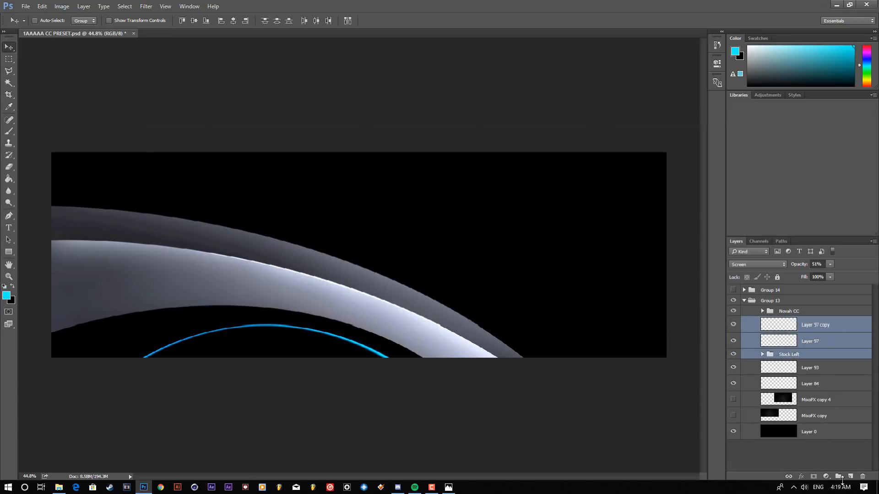
key(ctrl+g)
click(733, 323)
click(734, 323)
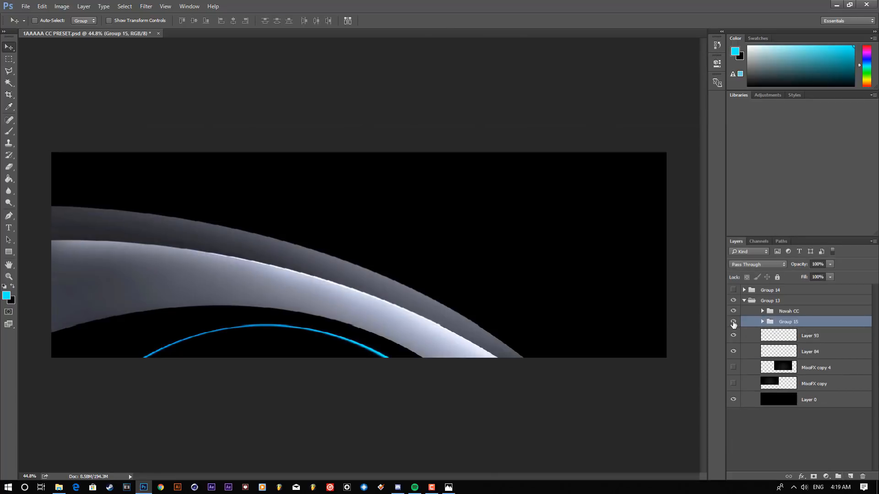
scroll(575, 341, down, 3)
scroll(575, 341, up, 2)
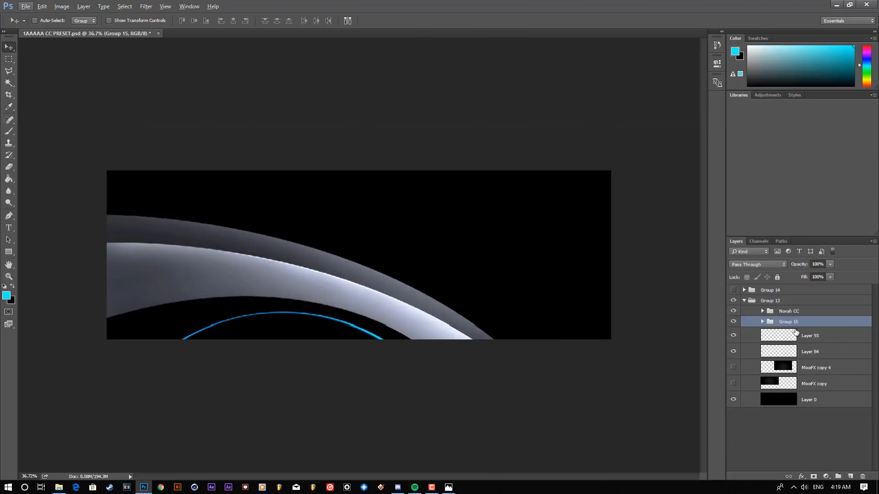
Step: Add a new layer inside Group 15, directly below the Stock Left group
click(761, 322)
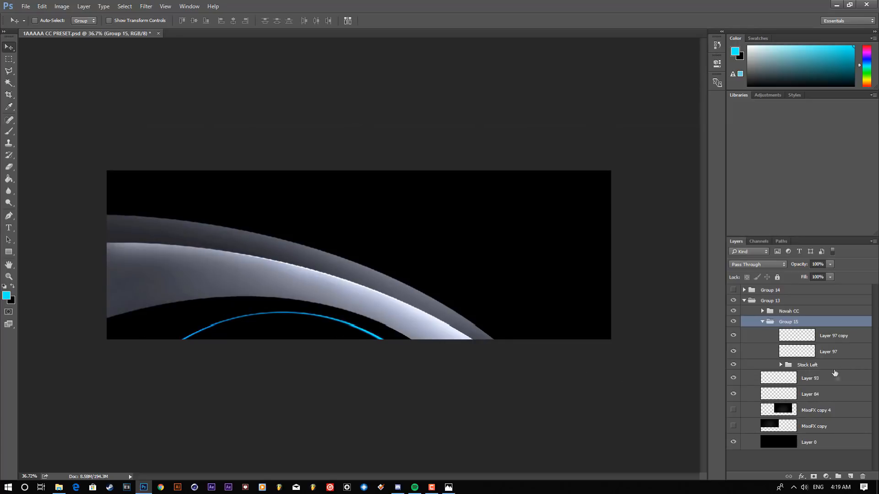
click(813, 376)
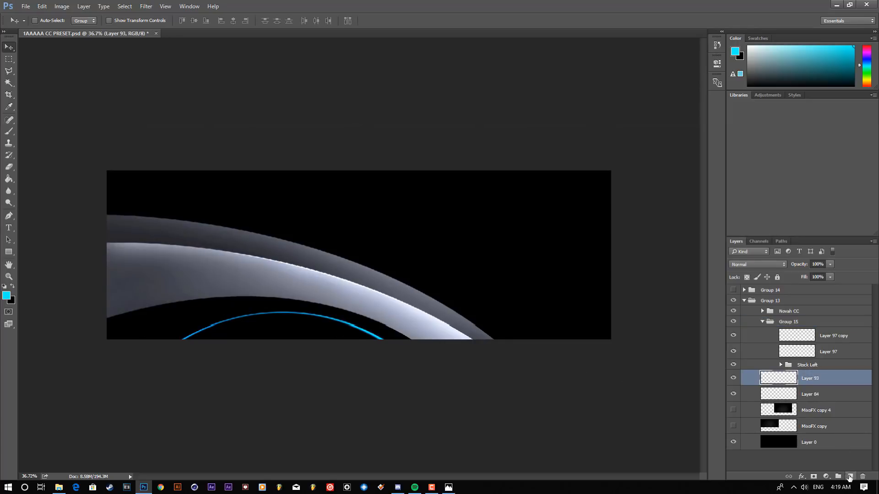
click(850, 476)
mouse_move(828, 376)
mouse_down()
mouse_move(826, 362)
mouse_move(830, 388)
mouse_up()
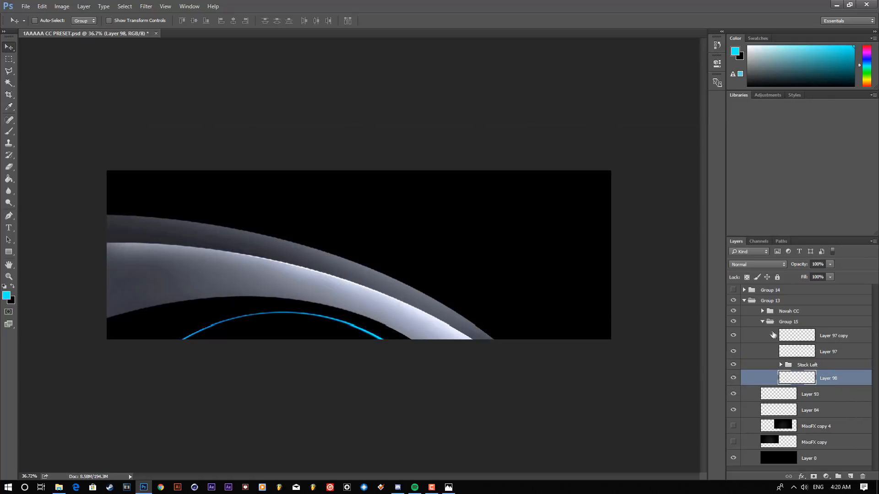
click(734, 322)
click(734, 323)
Step: Switch to the Brush tool and set the foreground colour to a dark grey
click(9, 131)
click(7, 297)
drag(632, 324, 593, 337)
click(826, 235)
Step: Stamp a dark grey disc on Layer 98 behind the blue line with a hard brush of about 2892 px, extending slightly above the line
drag(263, 297, 316, 306)
scroll(275, 305, down, 5)
right_click(326, 275)
drag(387, 320, 462, 316)
click(458, 24)
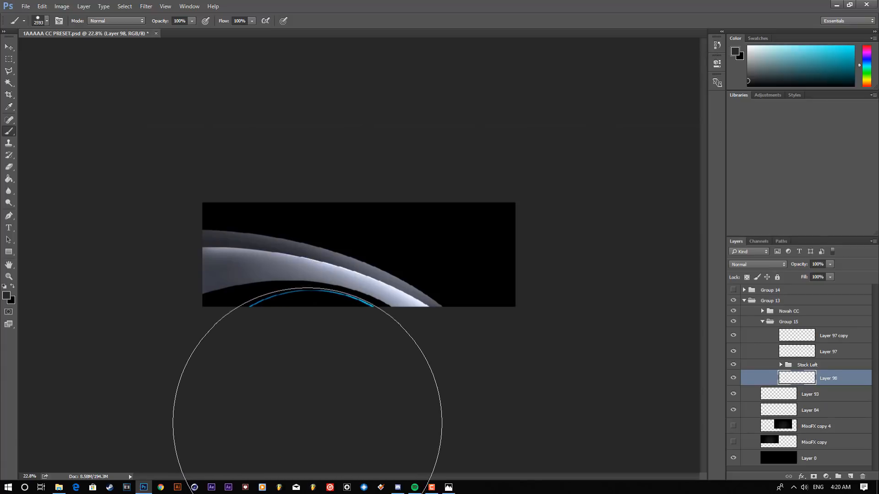
drag(320, 285, 339, 287)
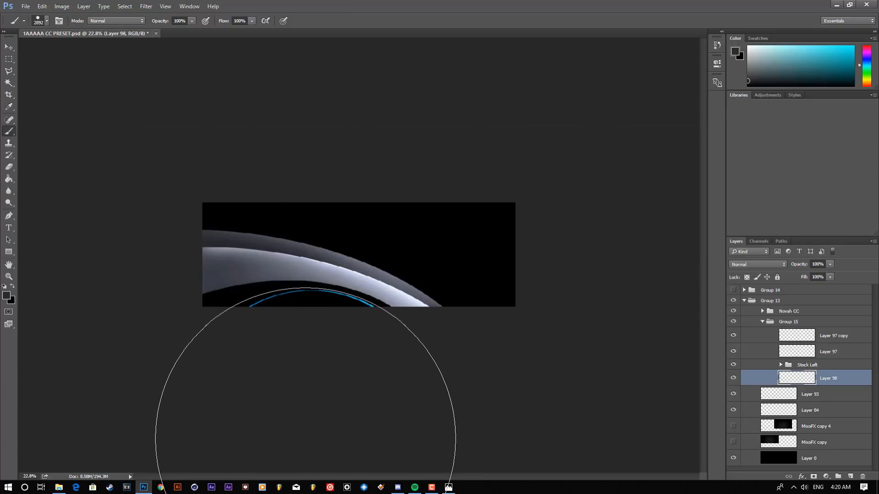
click(307, 438)
scroll(475, 338, down, 4)
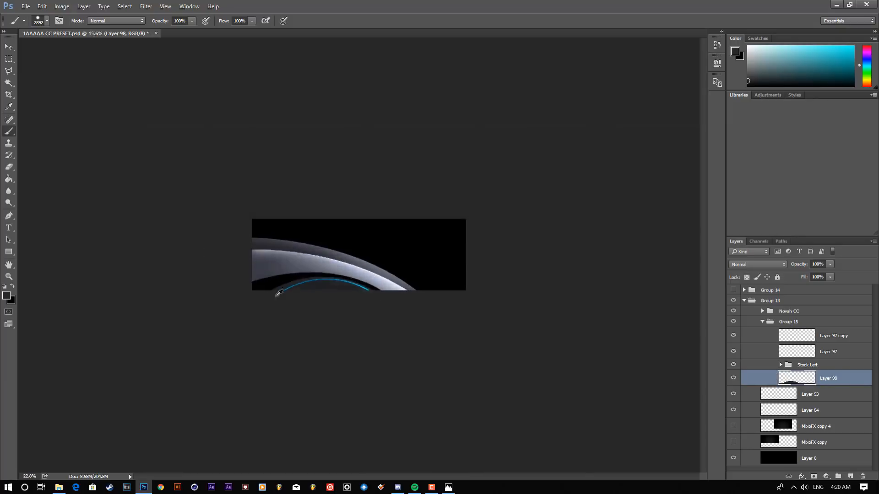
scroll(243, 339, up, 10)
scroll(221, 357, up, 4)
scroll(250, 354, down, 4)
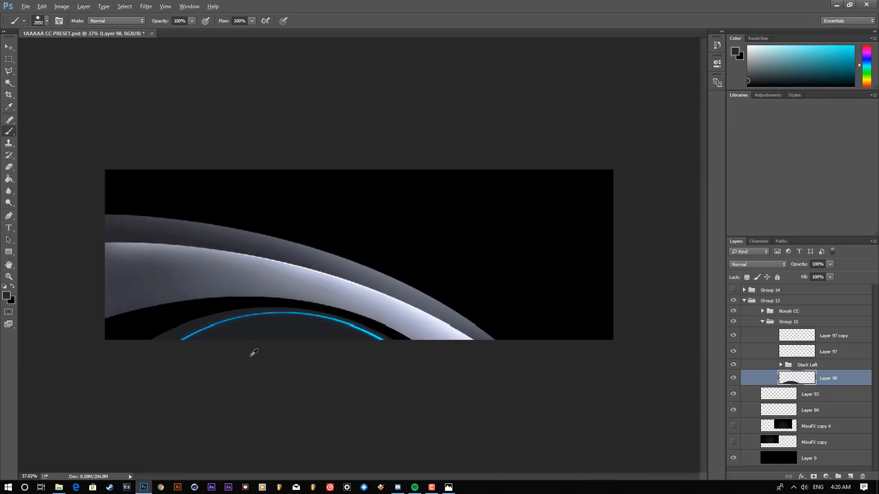
scroll(263, 359, up, 2)
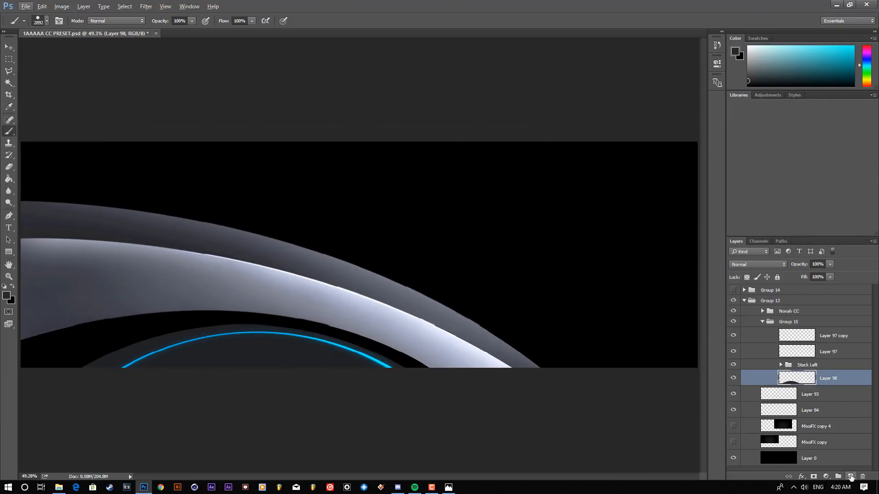
Step: Add Layer 99 above the dark grey disc's layer and clip it to Layer 98
scroll(449, 316, down, 5)
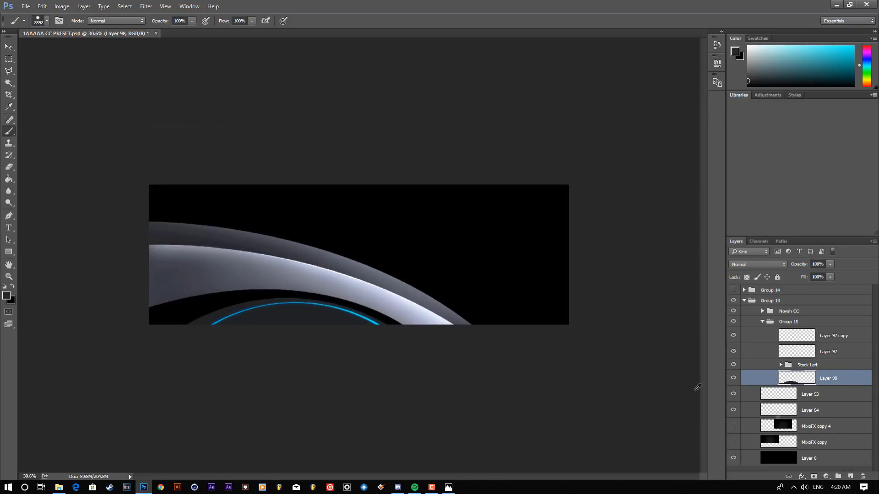
click(851, 478)
right_click(842, 382)
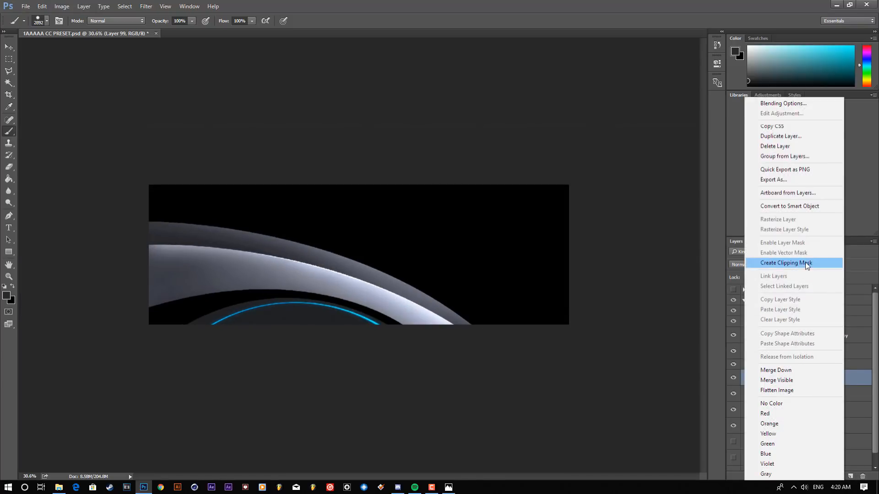
click(807, 263)
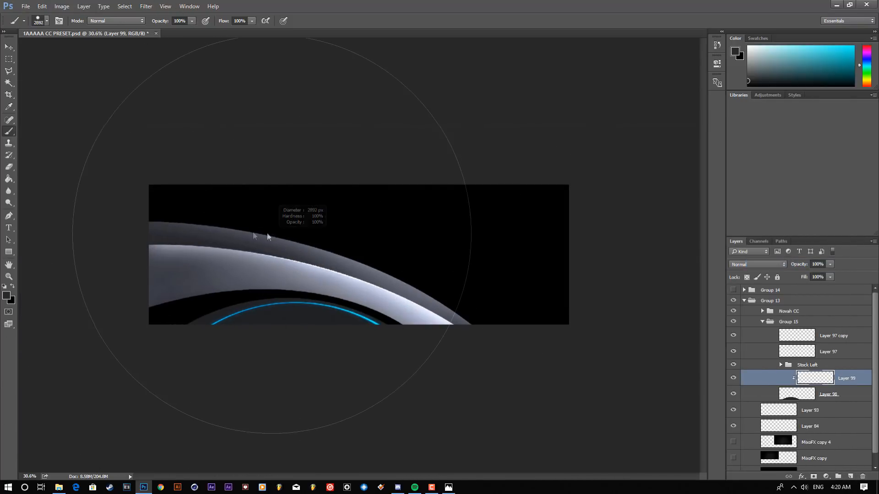
Step: Shrink the brush to about 1820 px and set the foreground colour to near-black #161616
drag(267, 234, 166, 235)
click(7, 298)
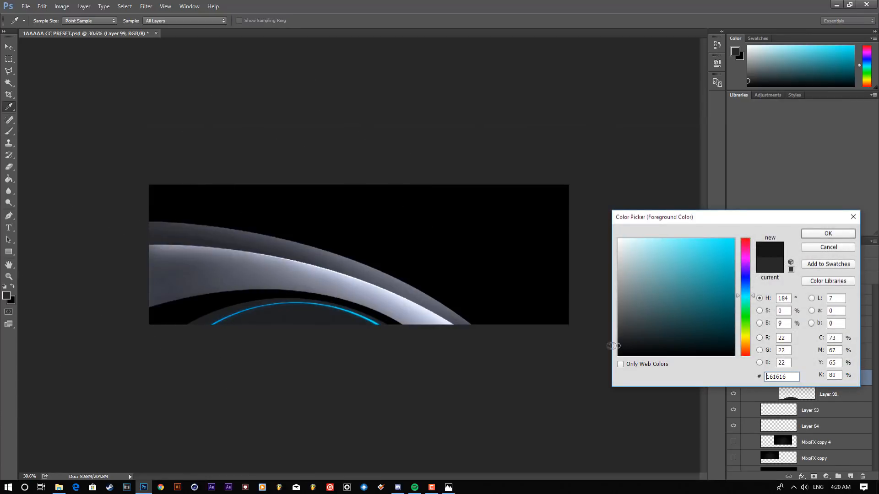
click(828, 233)
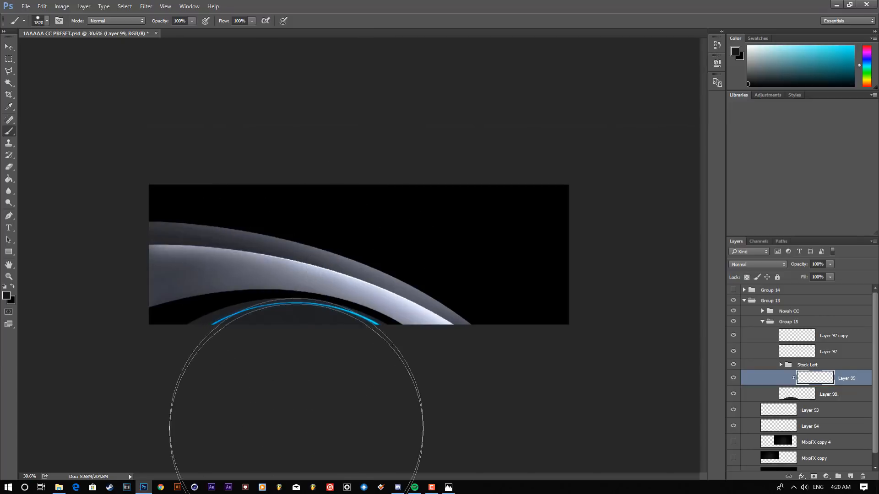
Step: Stamp a smaller near-black disc on Layer 99 inside the blue line's arc with a hard brush of about 1695 px
drag(320, 273, 312, 273)
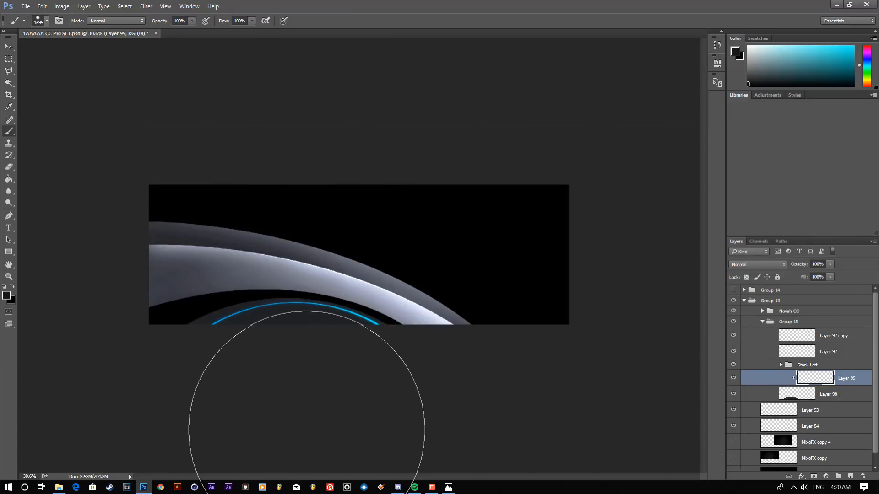
click(309, 430)
scroll(492, 337, down, 3)
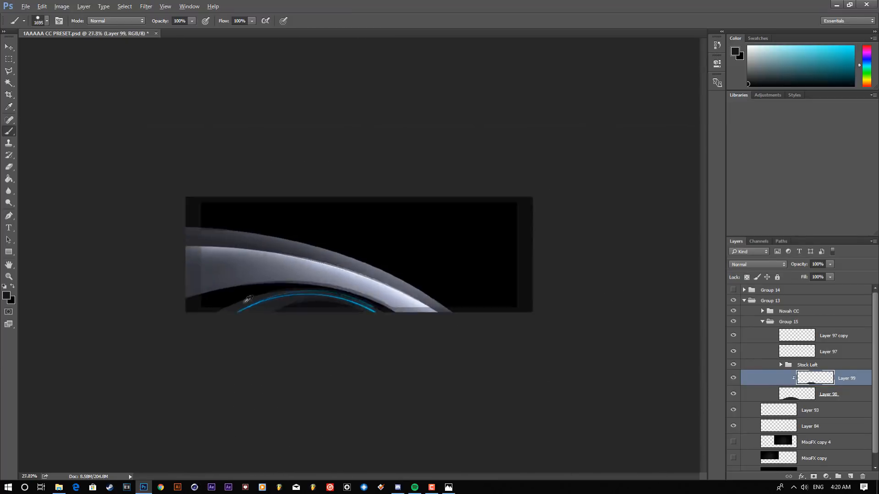
scroll(251, 298, up, 5)
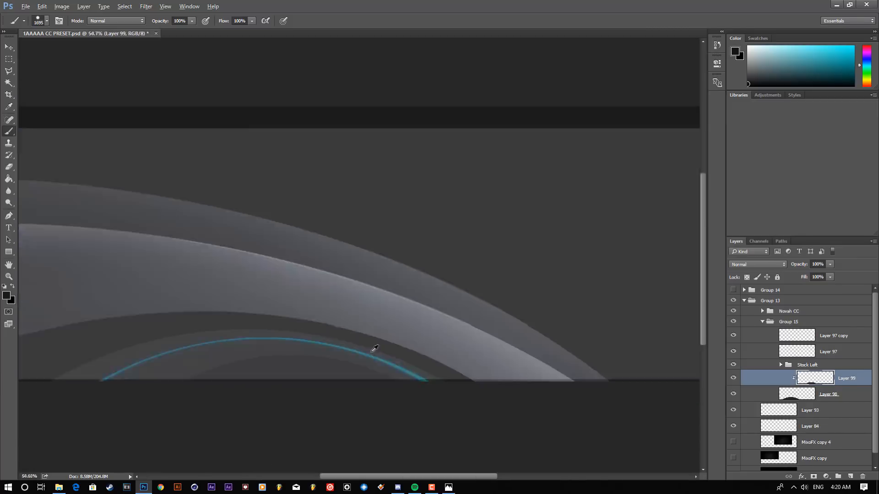
scroll(374, 349, down, 5)
scroll(458, 355, up, 2)
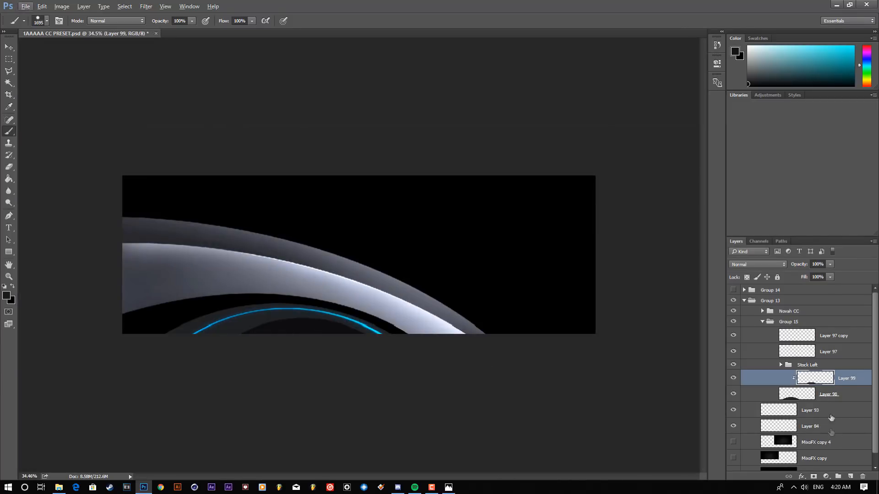
Step: Add a new clipped layer between Layer 98 and Layer 99 and set the foreground colour to white #ffffff
click(849, 468)
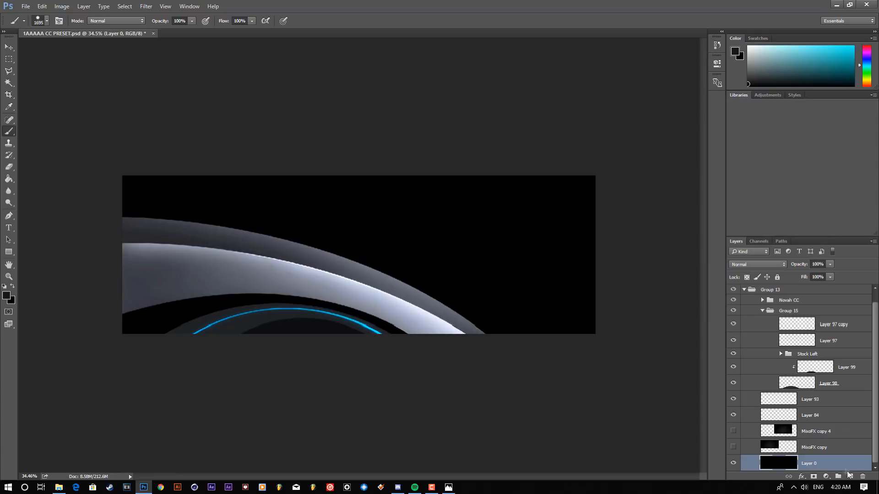
click(833, 382)
key(ctrl+shift+alt+n)
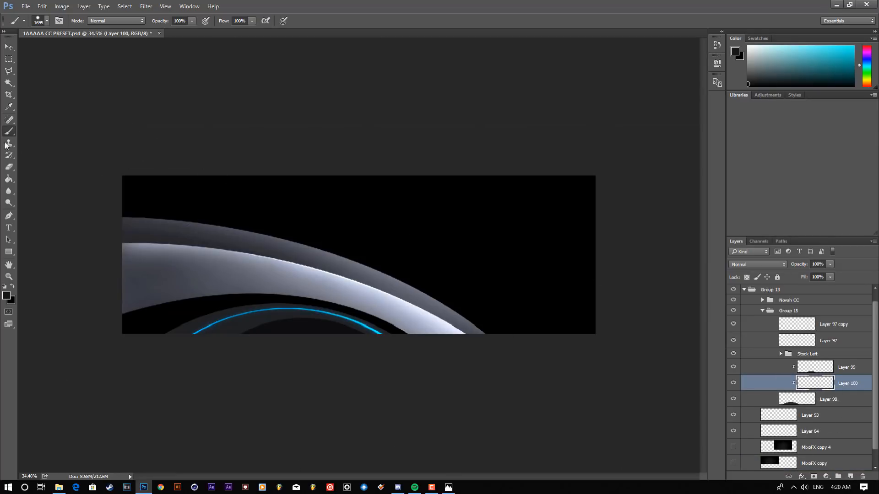
click(7, 296)
drag(673, 320, 586, 216)
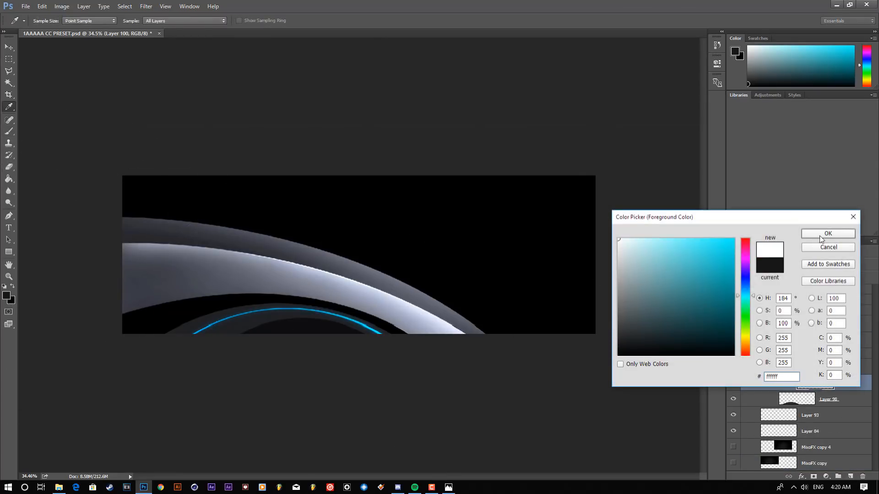
click(823, 236)
Step: Stamp a soft white highlight on the dark grey disc's left side on Layer 100, using a 0% hardness brush of about 1893 px
right_click(418, 317)
click(471, 355)
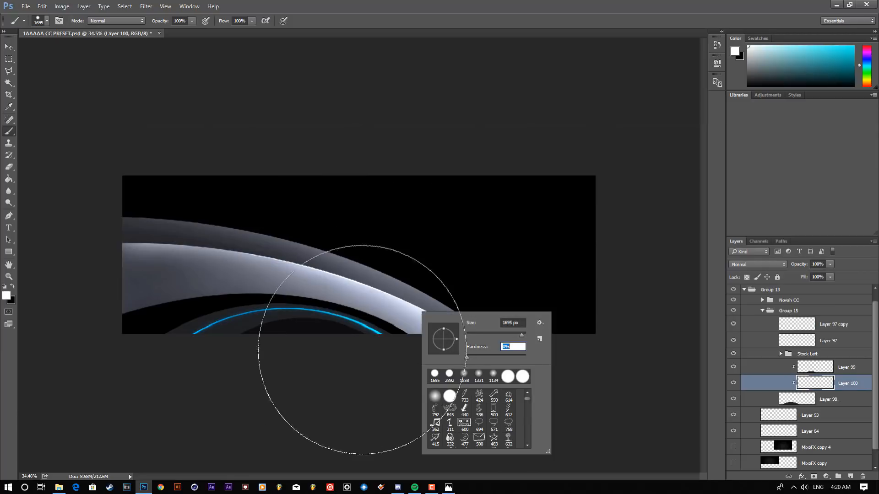
alt+right_click(236, 330)
click(245, 353)
key(ctrl+z)
alt+right_click(284, 289)
click(182, 404)
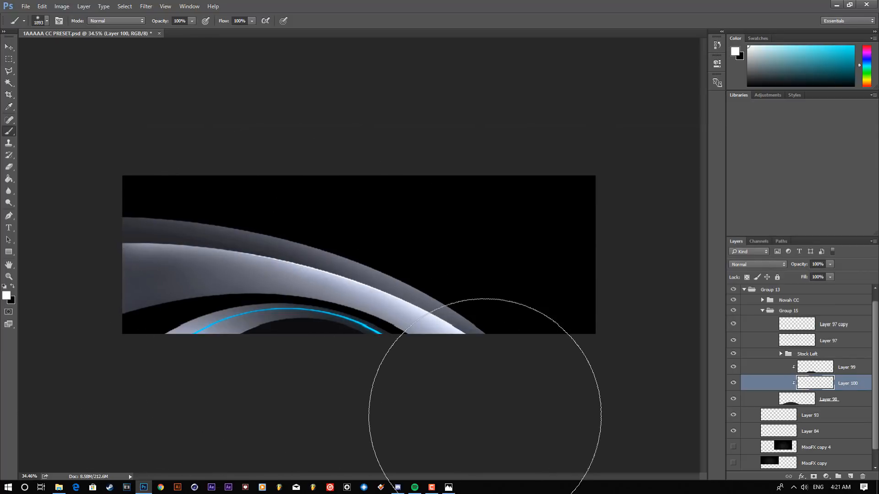
Step: Reduce the opacity of the white highlight on Layer 100 to 41%
drag(416, 276, 426, 277)
alt+scroll(308, 289, down, 5)
alt+scroll(261, 294, up, 6)
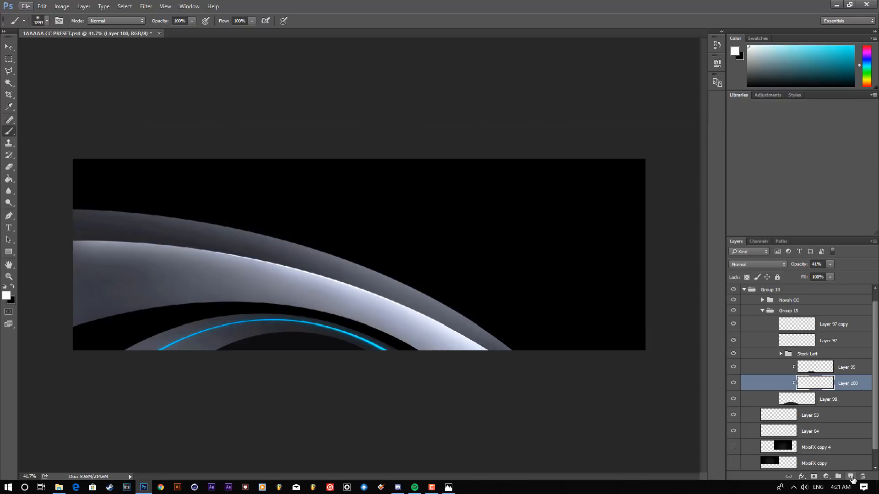
Step: Add Layer 101 above Layer 100 and stamp soft black shading near the disc's right side with a brush of about 1773 px
click(850, 476)
drag(389, 297, 377, 297)
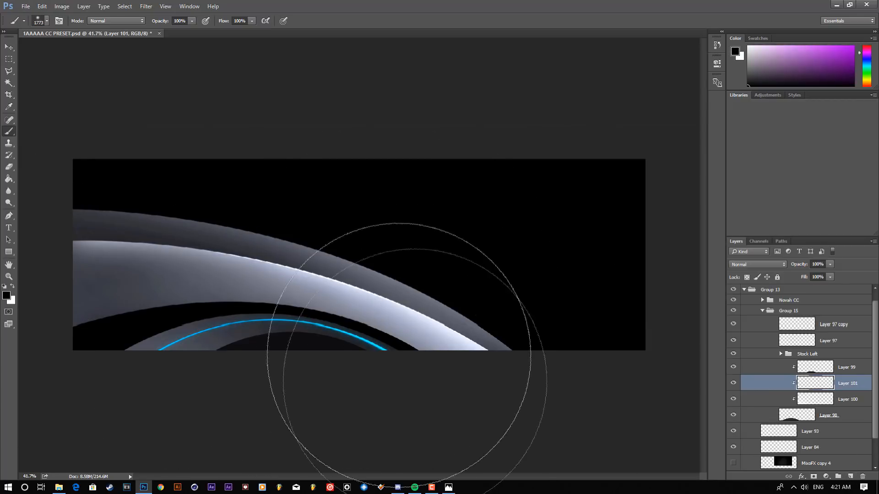
click(440, 404)
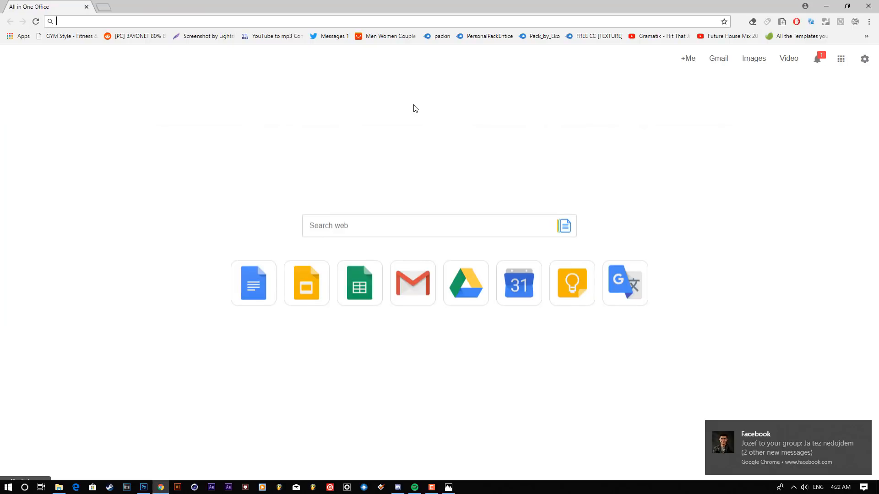
Step: In Chrome, open google.com, search for "carbon fiber texture" and show the image results
text(google.com)
key(Return)
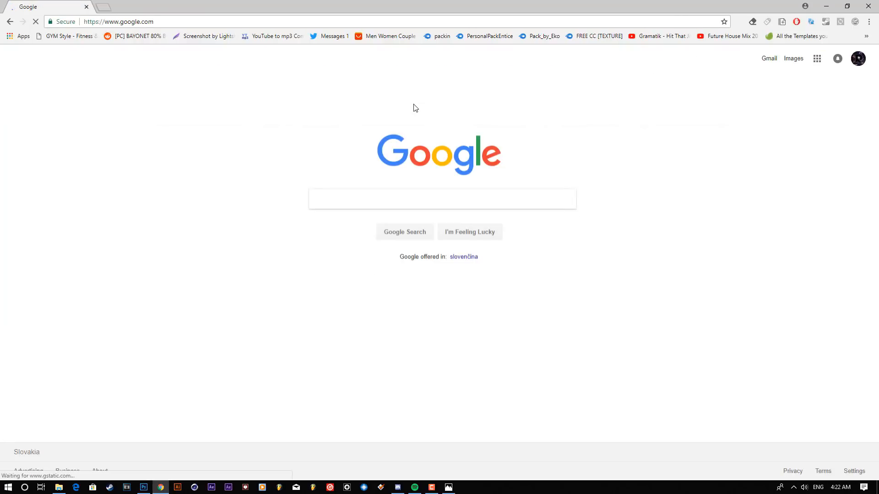
text(carb)
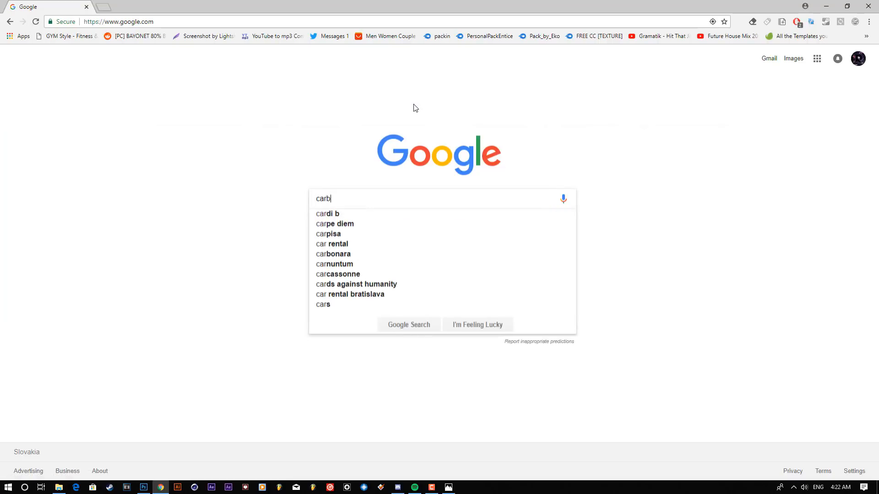
text(on fiber texture)
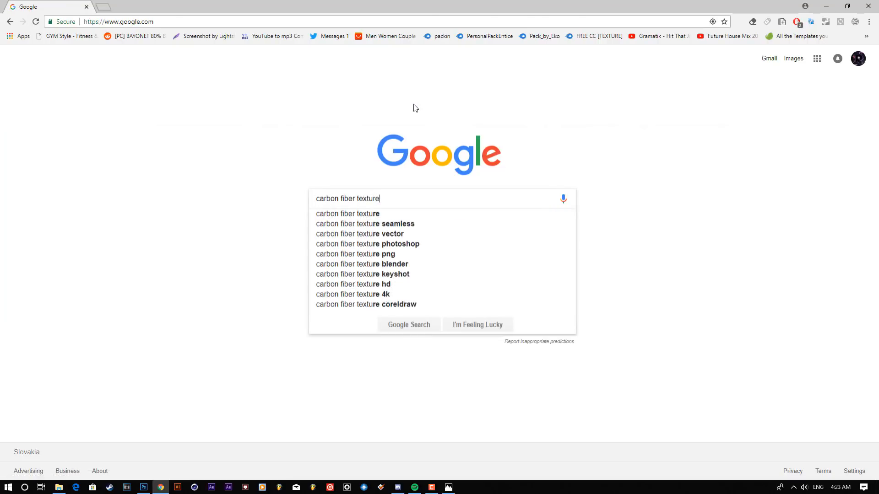
key(Return)
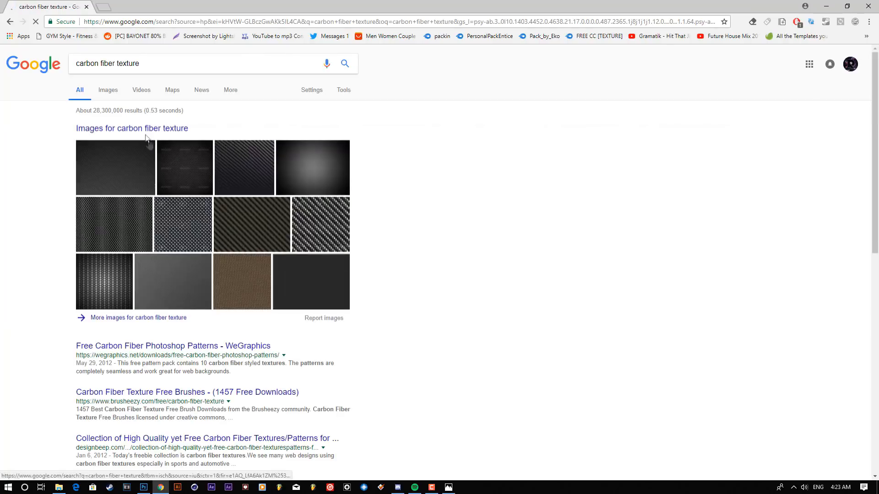
click(108, 91)
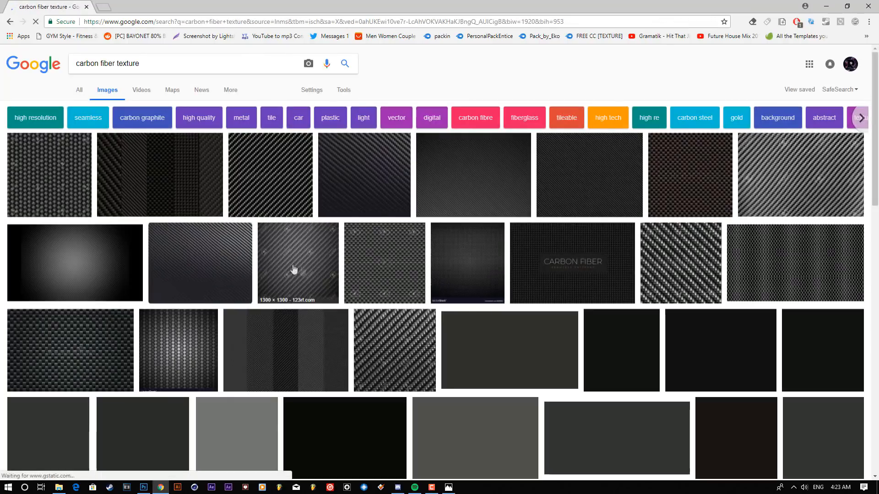
Step: Browse the carbon fiber results and copy the dark 1024 × 768 texture image from FreeCreatives
click(492, 177)
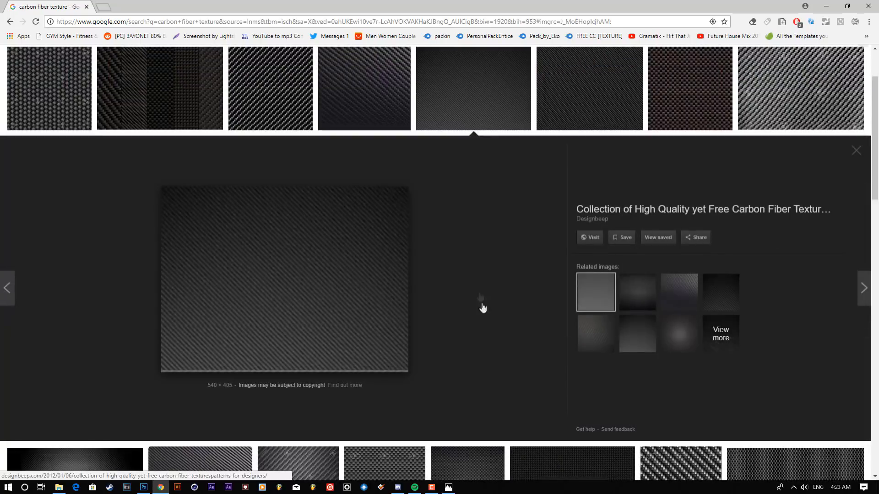
click(856, 151)
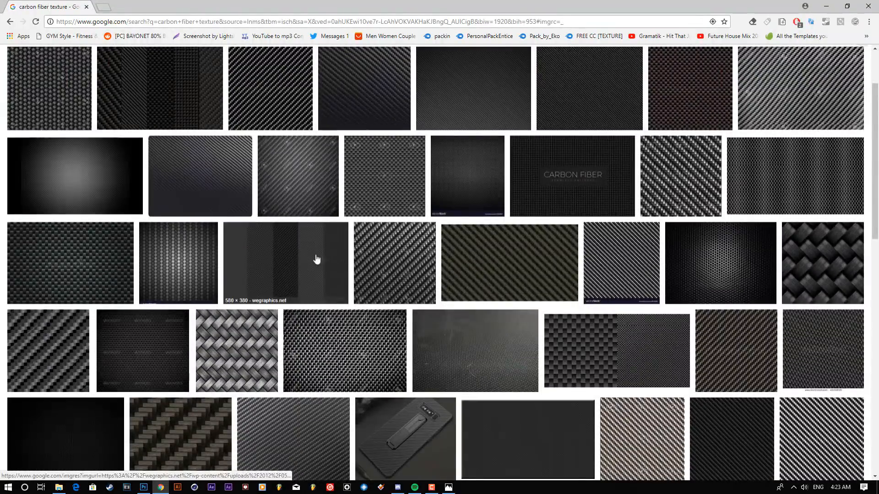
scroll(448, 252, down, 3)
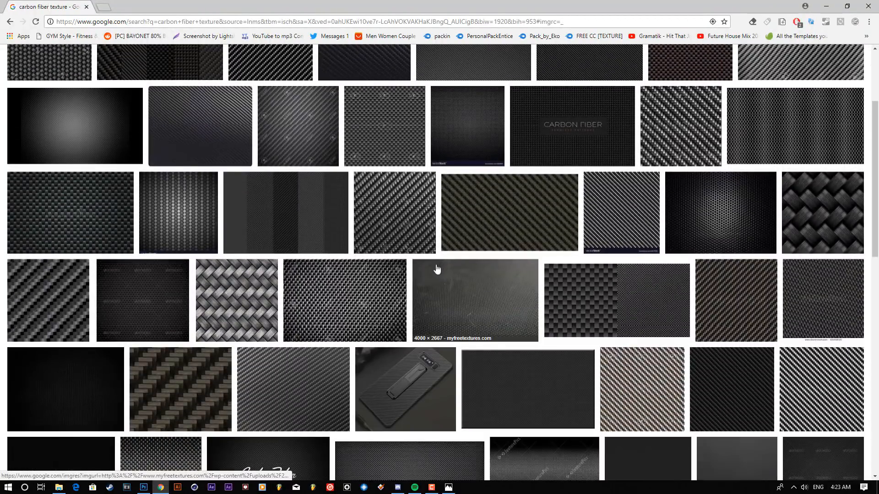
scroll(288, 310, down, 3)
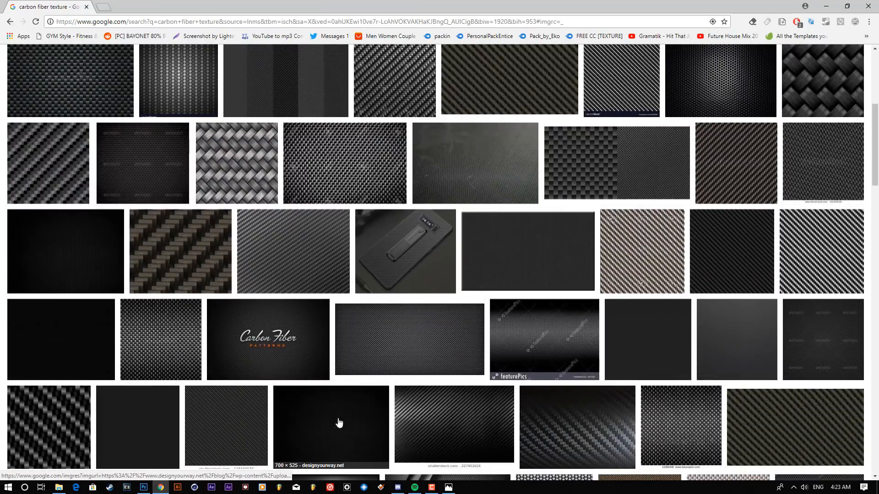
click(110, 287)
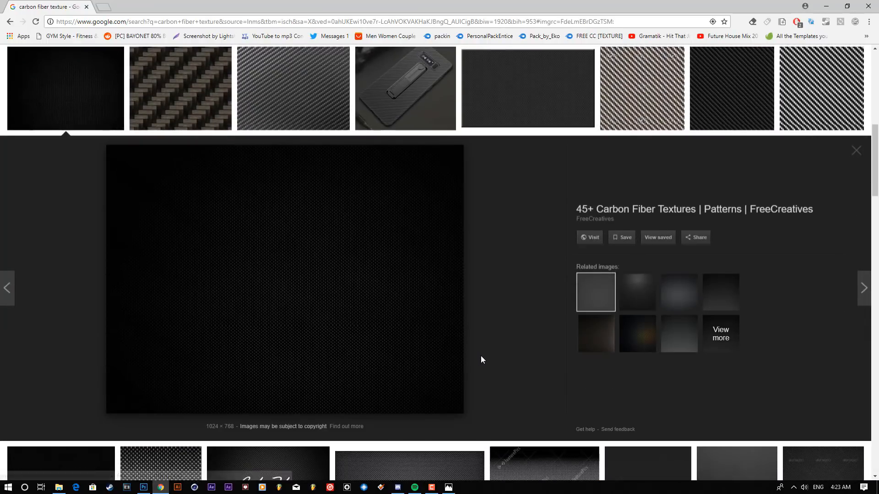
right_click(355, 298)
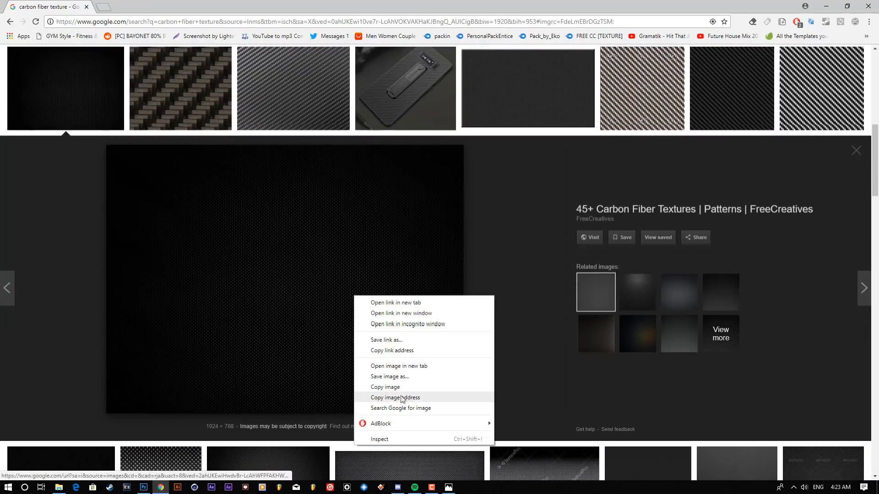
click(397, 391)
Step: Switch to Photoshop, paste the carbon fiber texture as a new layer and place it below Group 15
click(144, 487)
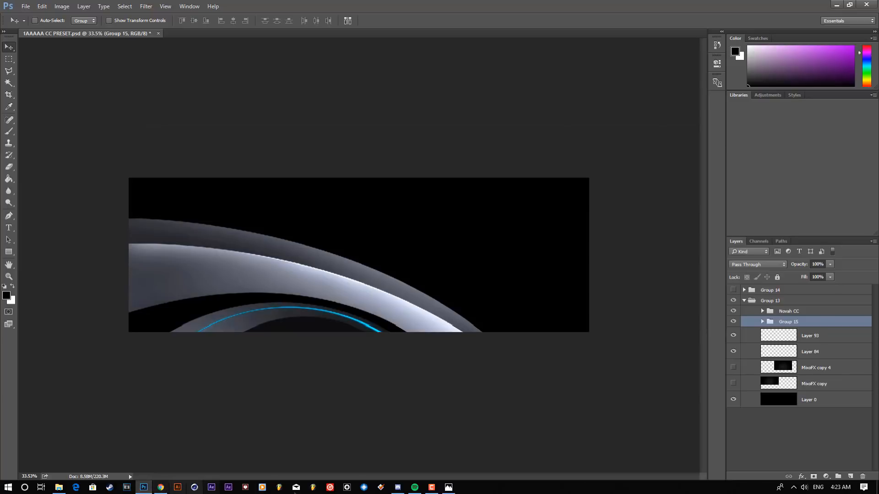
click(42, 5)
click(50, 84)
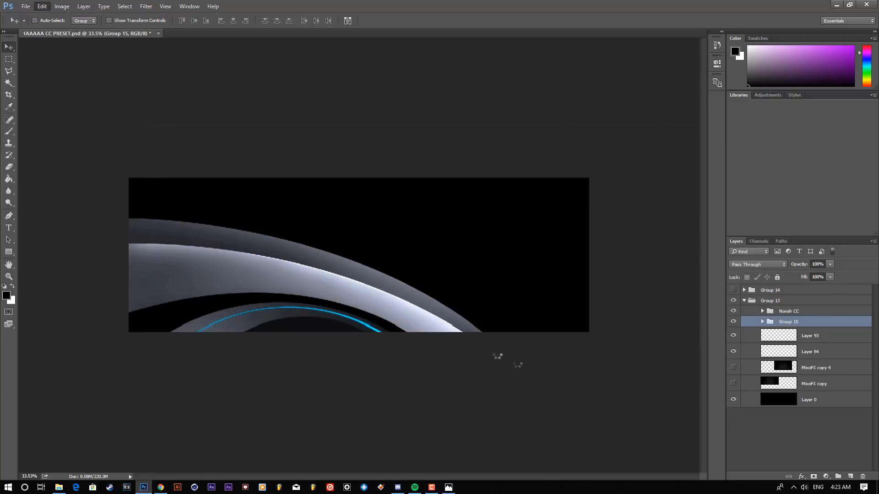
drag(809, 340, 755, 346)
Step: Enlarge the carbon fiber texture with Free Transform and position it behind the arcs in the banner's left half
key(ctrl+t)
drag(447, 197, 530, 186)
drag(423, 239, 331, 289)
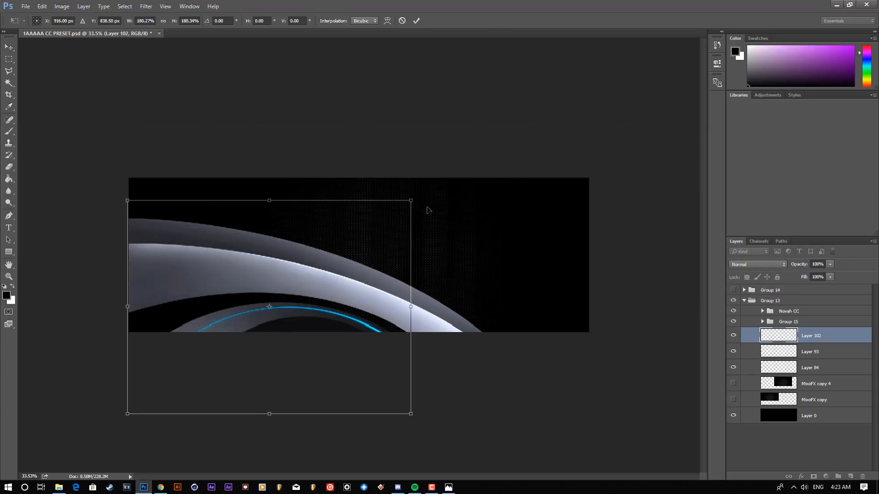
drag(412, 200, 405, 219)
drag(340, 264, 363, 267)
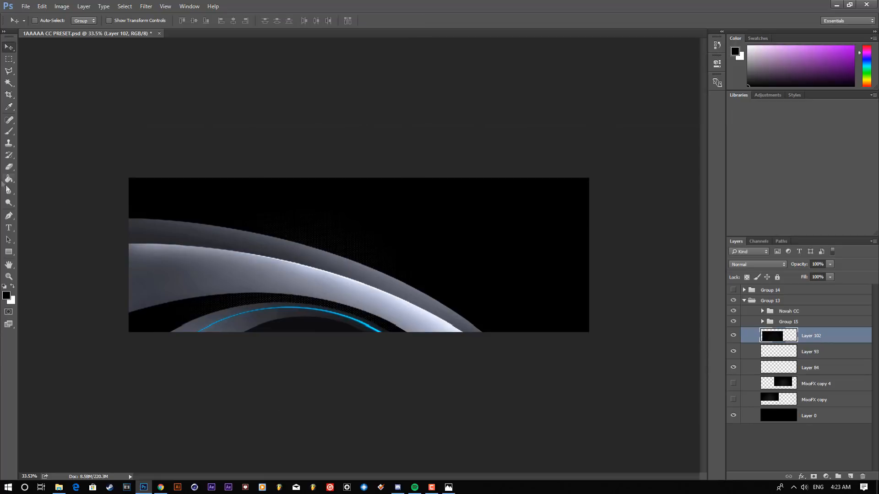
Step: Erase the carbon fiber texture outside the outer arc with a large hard eraser, keeping it only in the gap beneath the arcs
click(8, 168)
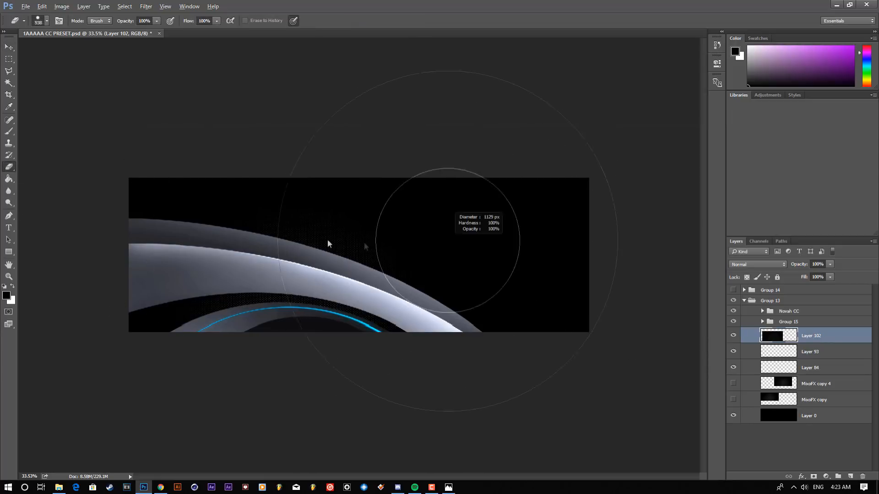
right_click(285, 232)
click(387, 280)
click(445, 240)
drag(174, 176, 496, 238)
drag(327, 213, 527, 281)
right_click(549, 286)
click(458, 265)
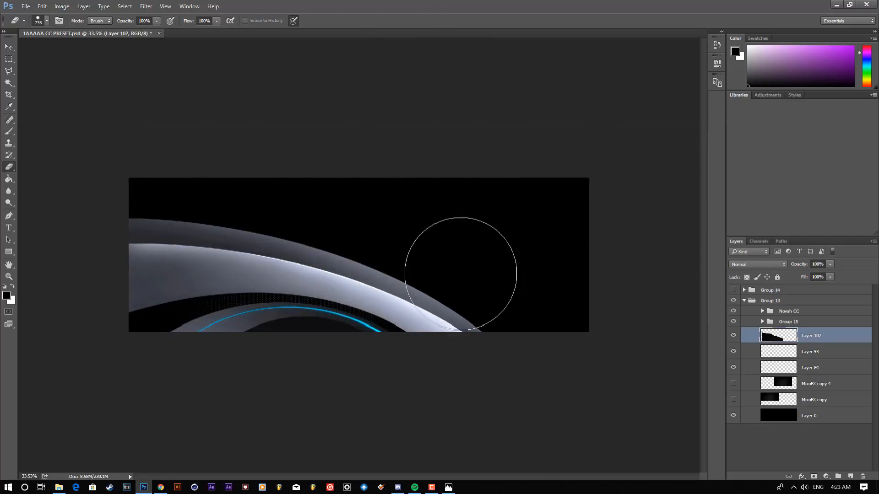
scroll(334, 337, up, 5)
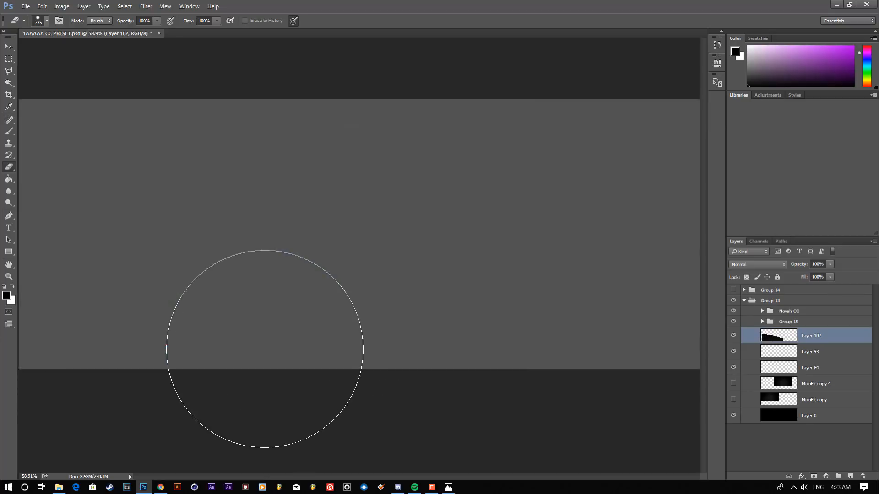
scroll(392, 343, down, 5)
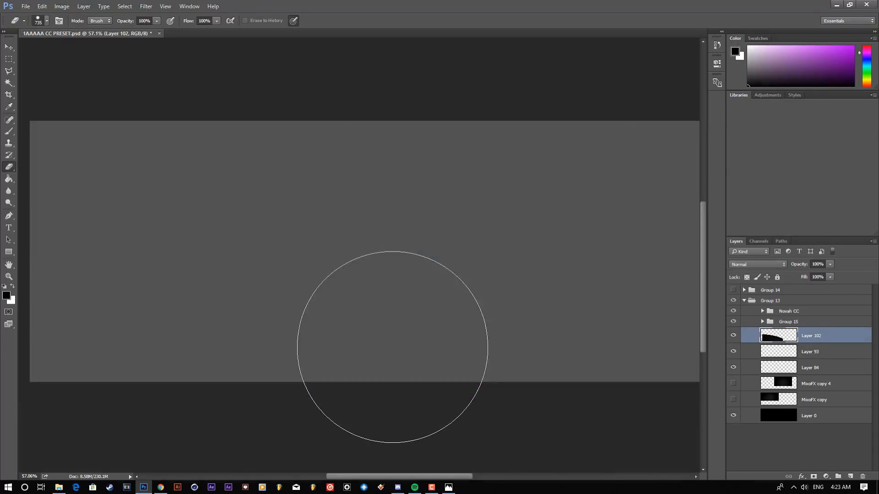
scroll(449, 320, down, 2)
scroll(481, 325, up, 3)
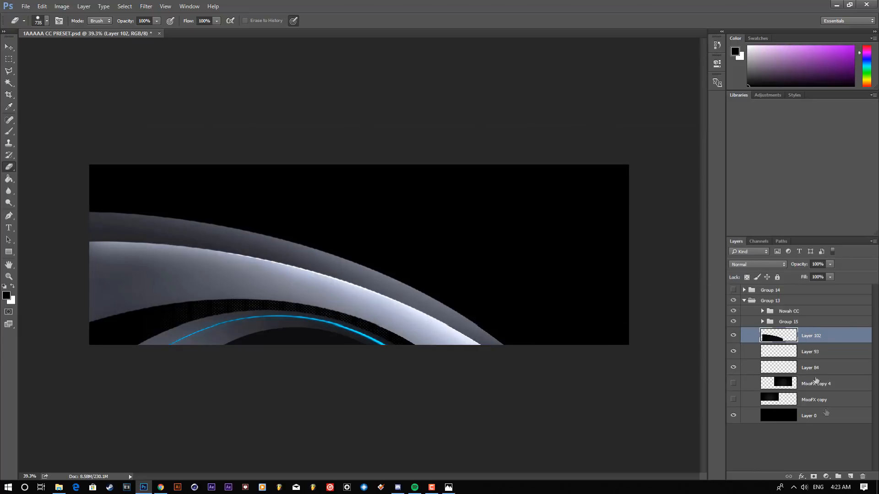
Step: Group Layer 102 together with Group 15 and duplicate the resulting group
shift+click(798, 322)
drag(837, 474, 838, 477)
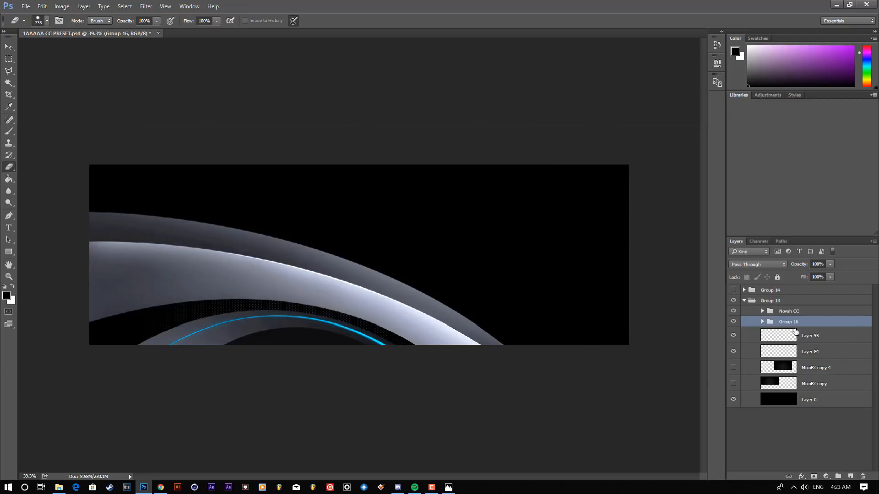
key(ctrl+a)
key(ctrl+j)
key(ctrl+d)
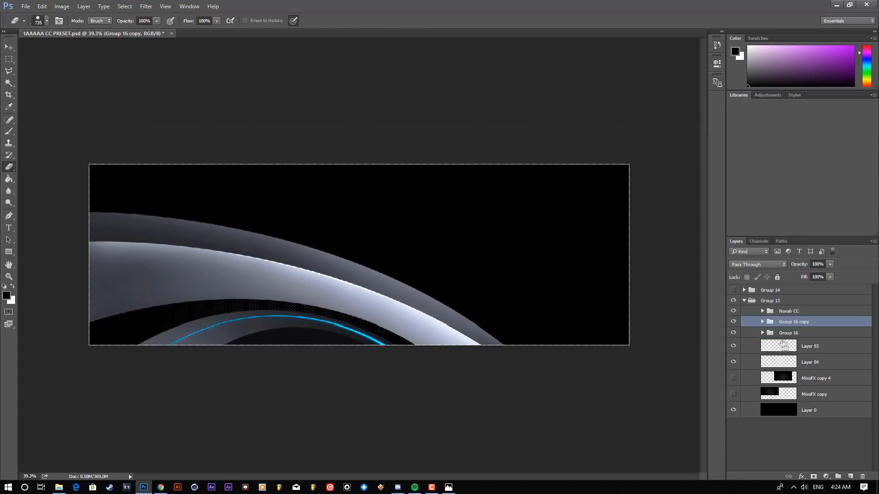
Step: Flip the Group 16 copy horizontally and vertically to -100% and place it in the banner's upper right
key(ctrl+t)
drag(79, 325, 583, 280)
drag(579, 329, 576, 240)
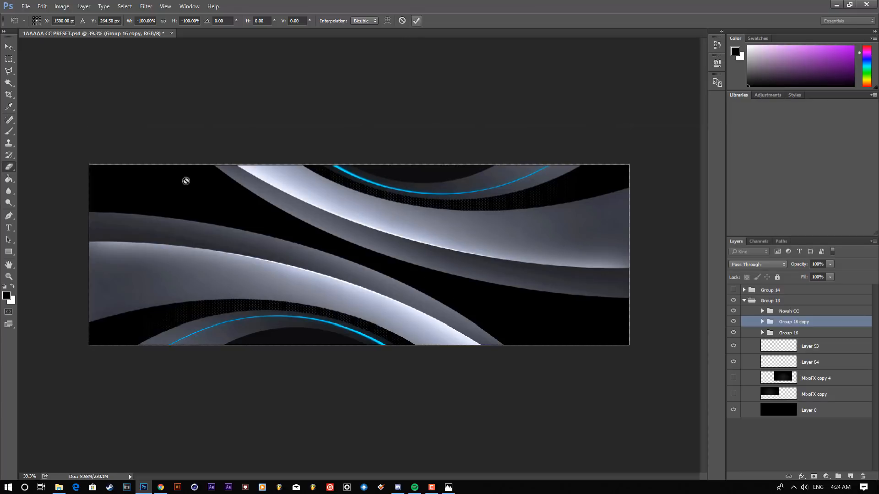
Step: Examine the mirrored composition at different zoom levels and with Group 16 and its copy hidden and shown
scroll(375, 218, down, 6)
scroll(373, 284, up, 5)
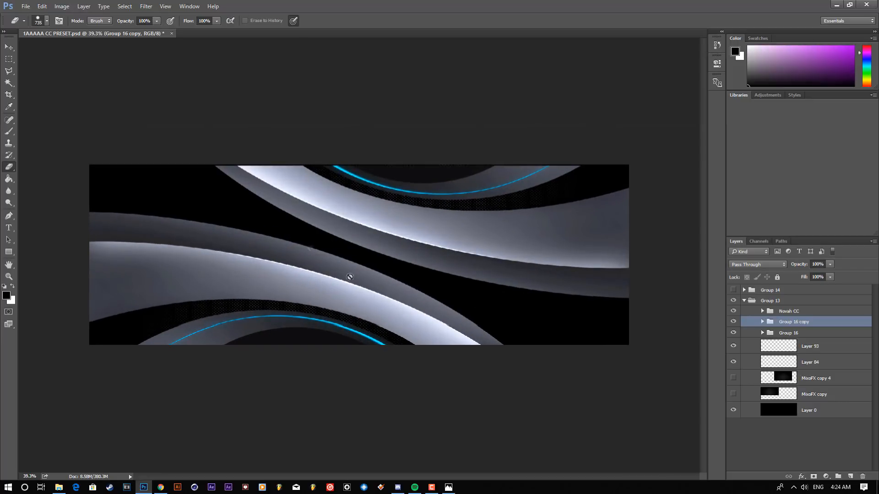
scroll(450, 275, up, 3)
scroll(408, 258, down, 5)
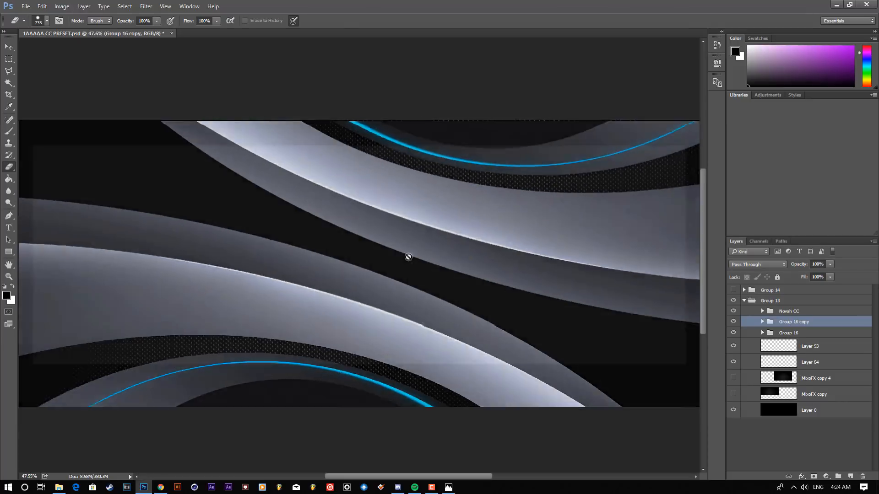
scroll(287, 273, up, 2)
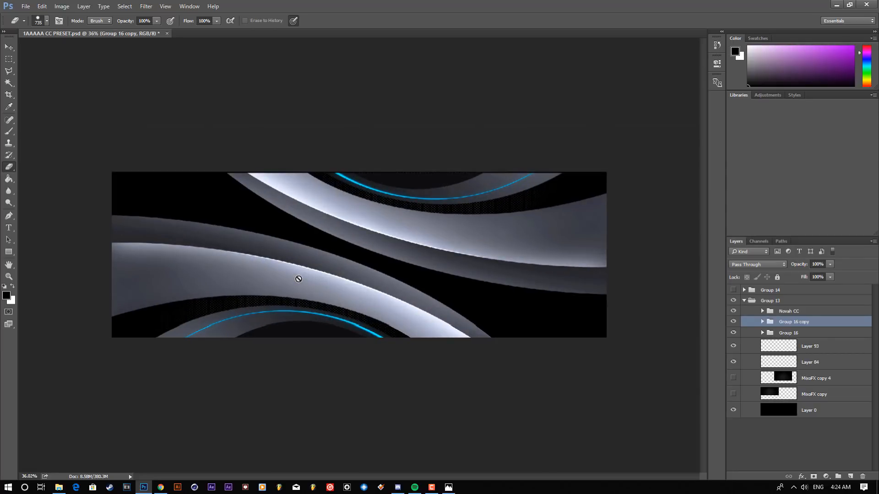
click(734, 322)
click(733, 333)
click(734, 333)
click(734, 323)
Step: Add a new layer above Layer 93, directly below Group 16
click(819, 346)
click(851, 477)
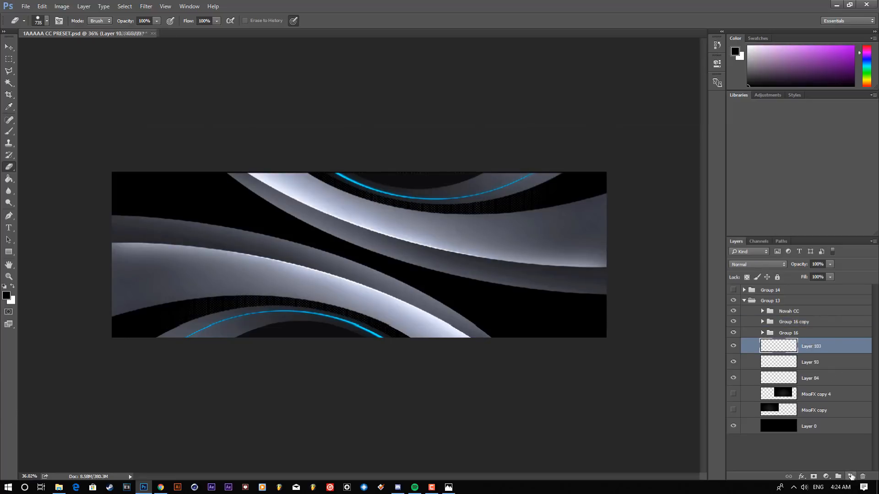
Step: Paint a soft white glow on Layer 103 under the lower arc's right side with a 1784 px brush in colour ffffff
click(7, 297)
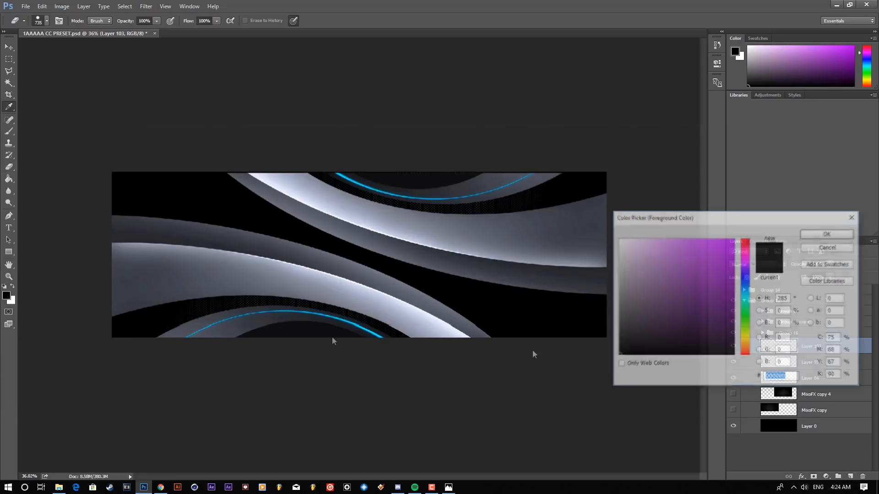
text(ffffff)
key(Return)
key(e)
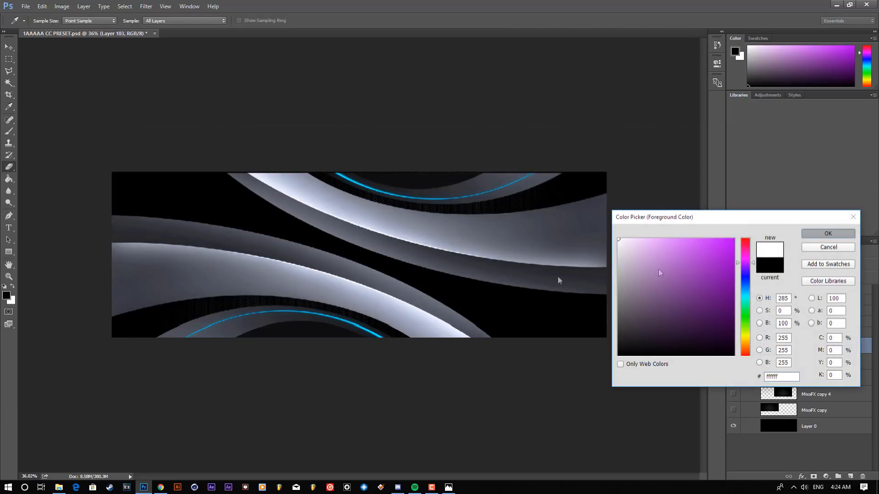
click(8, 132)
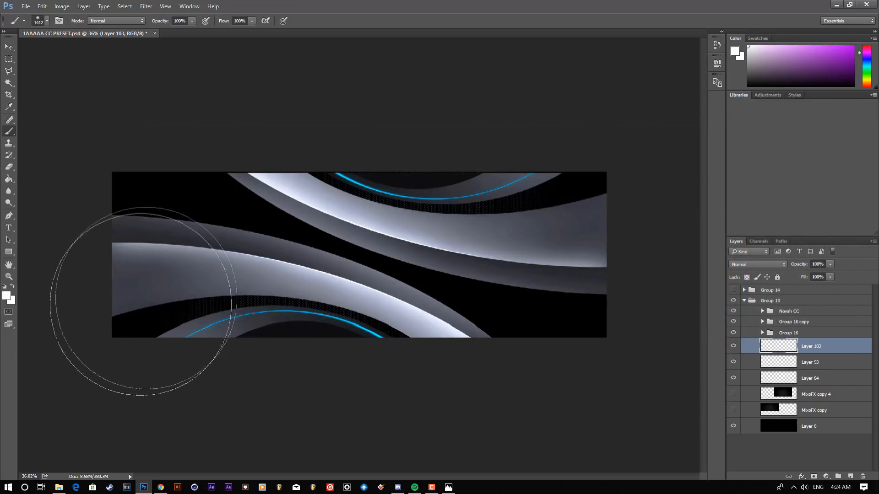
click(160, 328)
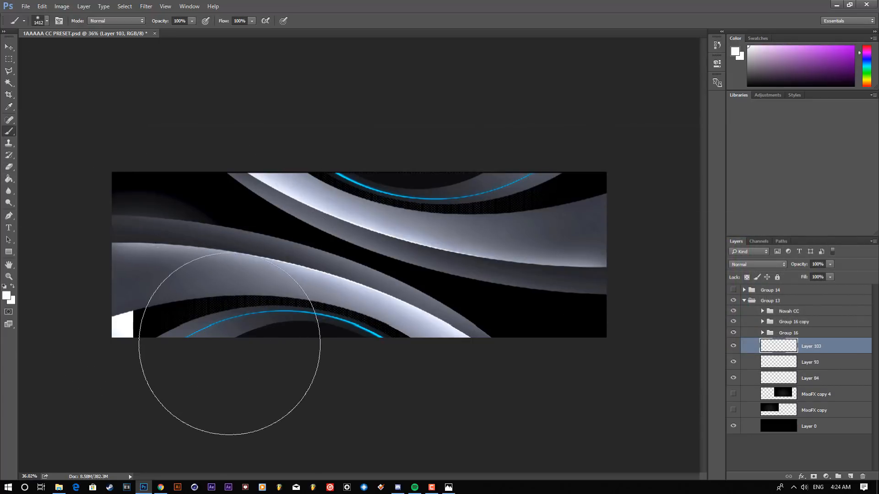
key(ctrl+z)
key(bracketright)
drag(363, 300, 390, 309)
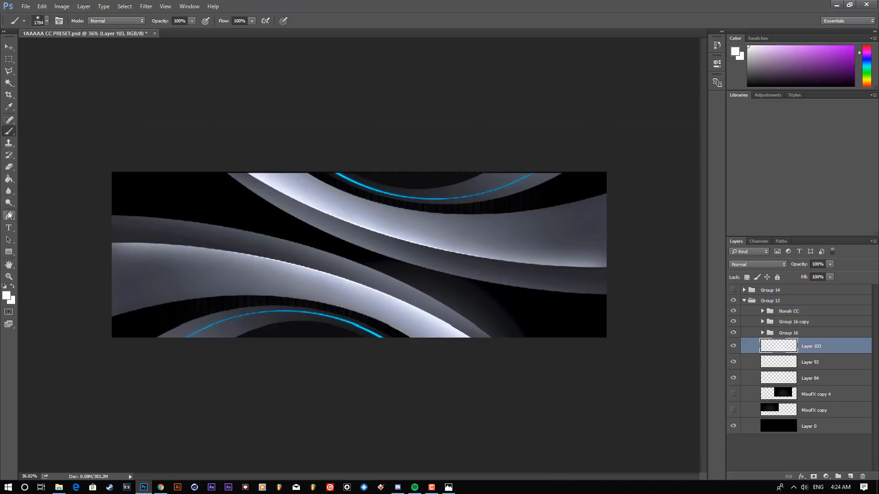
click(9, 167)
right_click(377, 330)
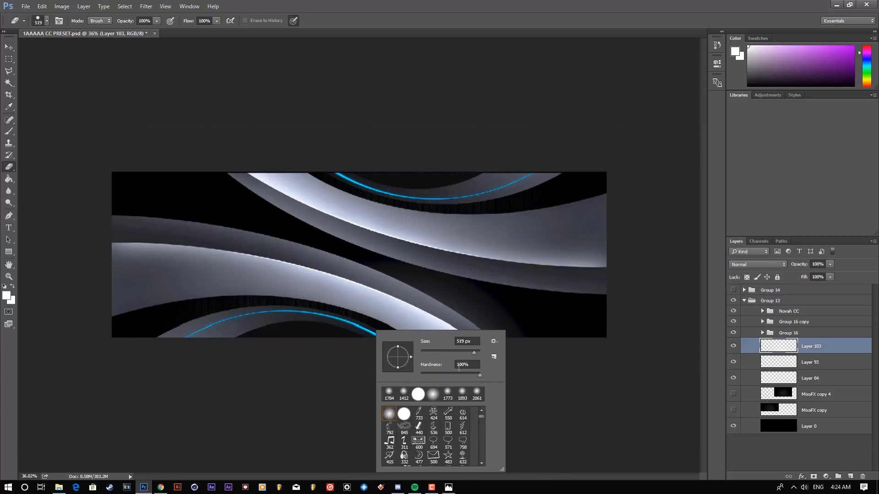
click(327, 332)
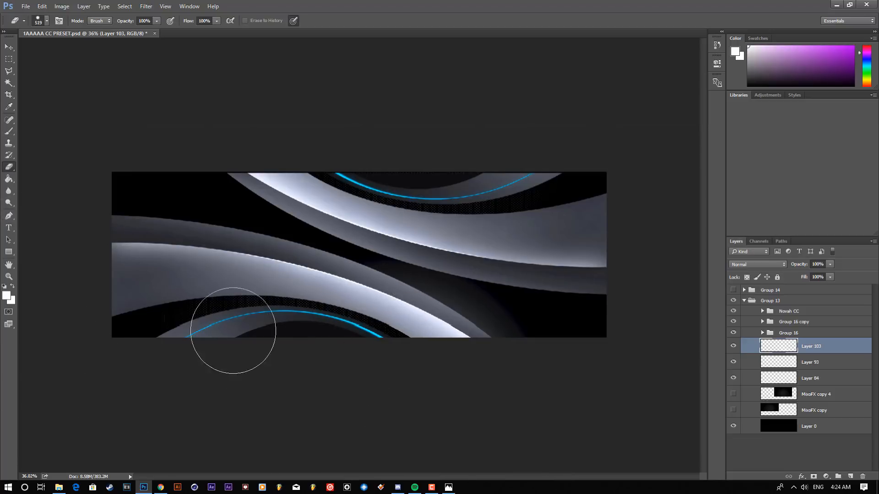
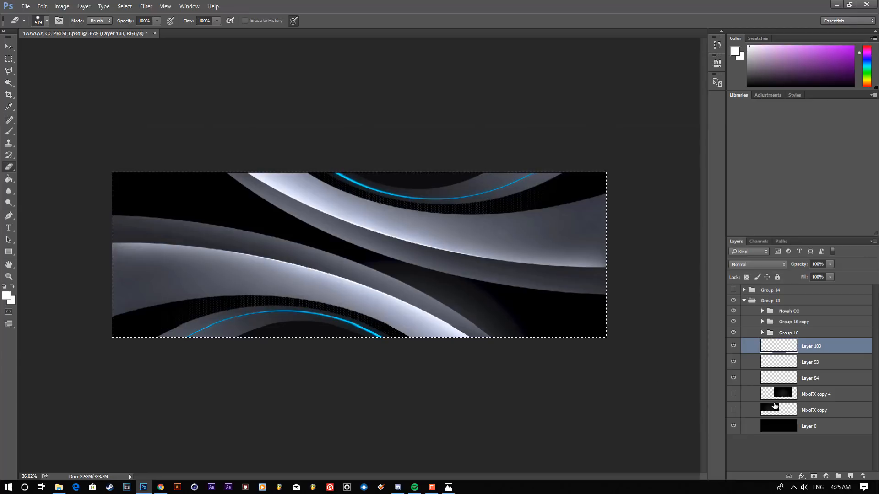
Step: Duplicate the Layer 103 glow, flip the copy horizontally and vertically to -100%, and place it behind the upper arc's left end
key(ctrl+shift+alt+n)
key(ctrl+t)
drag(168, 283, 543, 250)
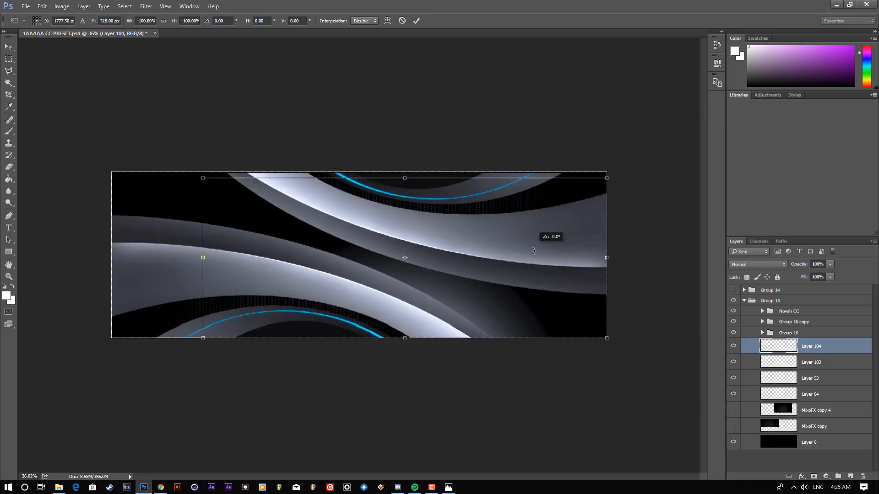
drag(467, 296, 394, 301)
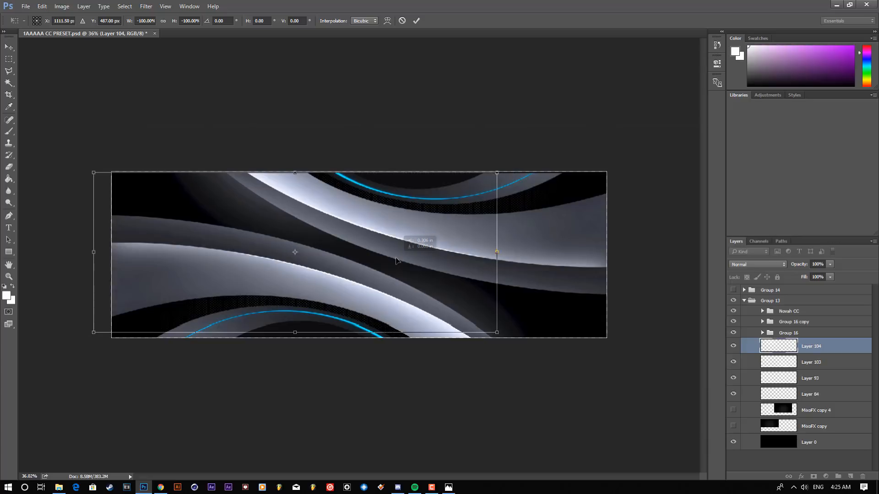
click(417, 21)
key(v)
Step: Examine the banner at different zoom levels and compare it with the reference image Header-Done.png in Photos
scroll(450, 275, up, 2)
scroll(494, 322, down, 8)
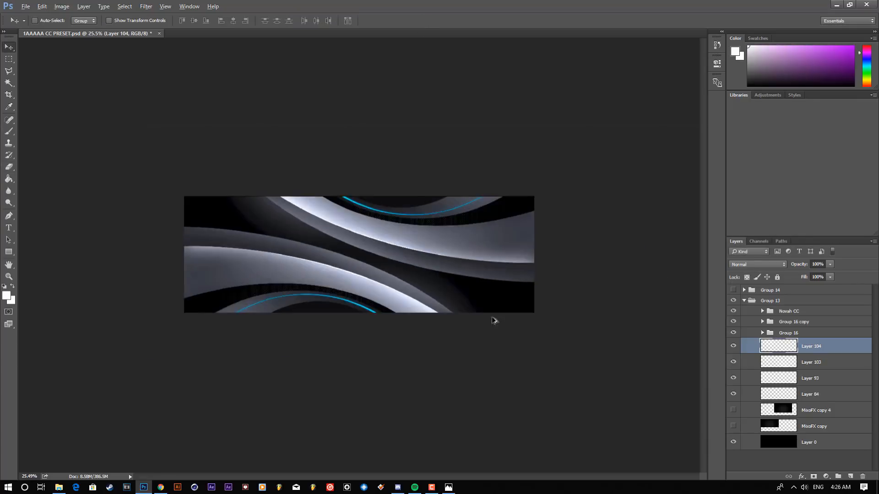
scroll(270, 247, up, 10)
scroll(291, 368, down, 3)
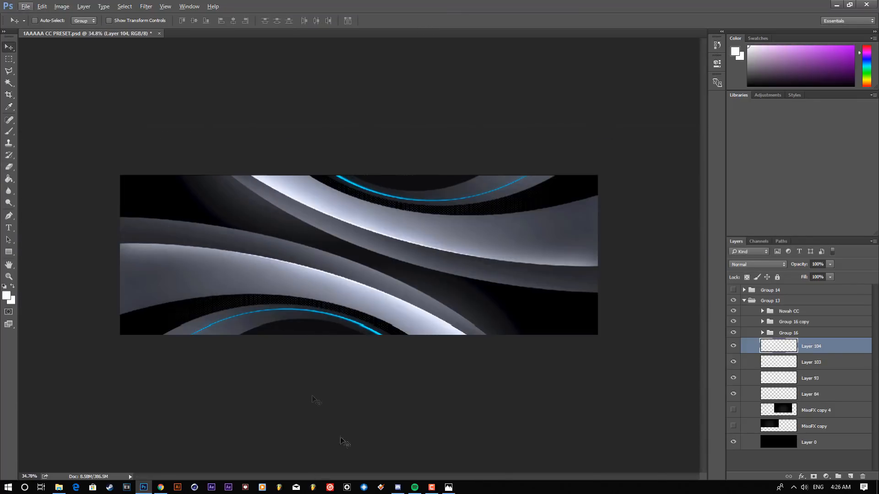
click(449, 487)
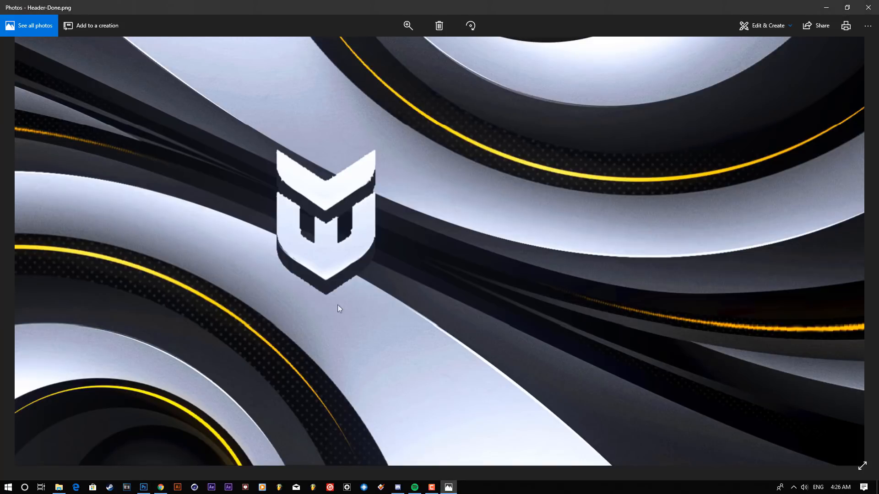
scroll(350, 301, down, 4)
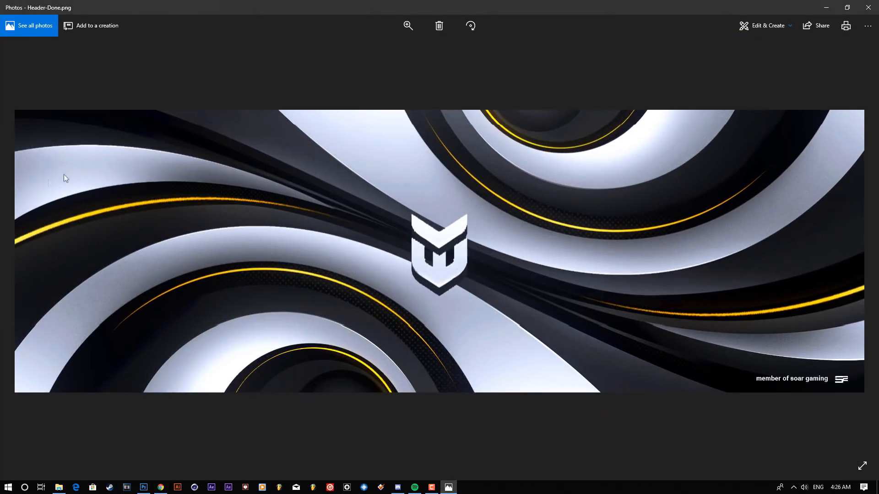
key(alt+Tab)
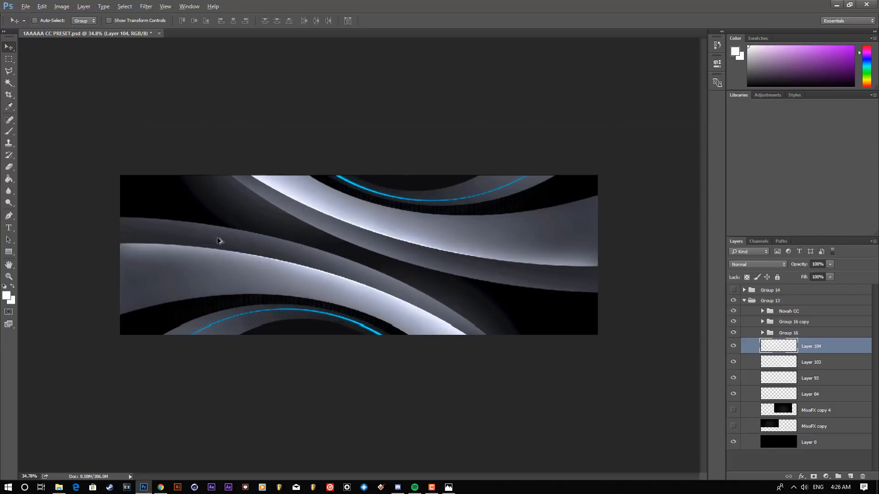
scroll(219, 241, down, 4)
scroll(205, 255, up, 6)
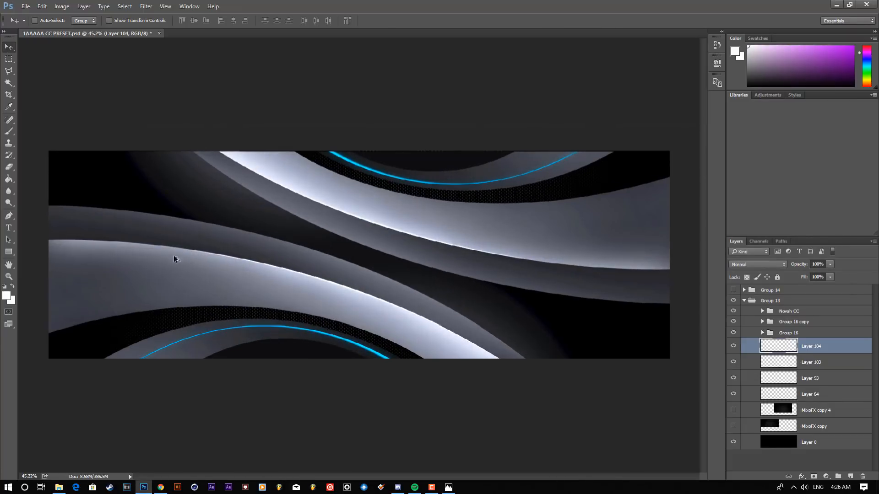
scroll(224, 259, down, 2)
scroll(433, 275, up, 1)
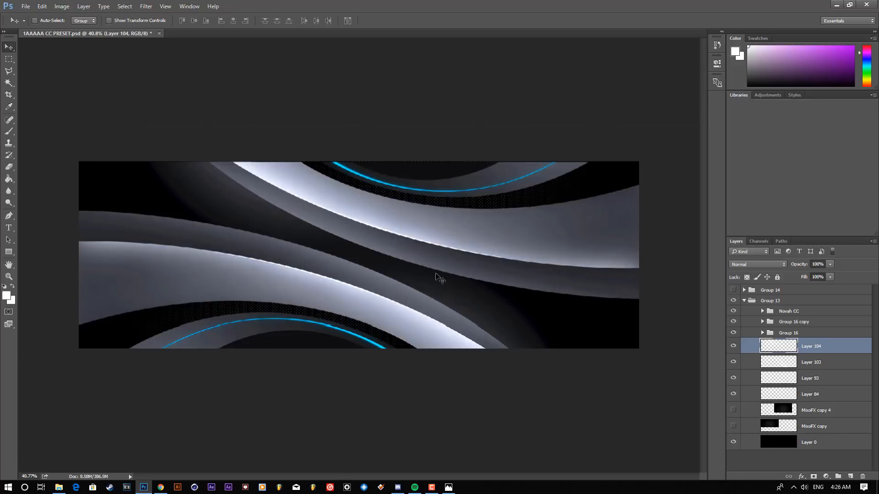
click(736, 337)
click(433, 492)
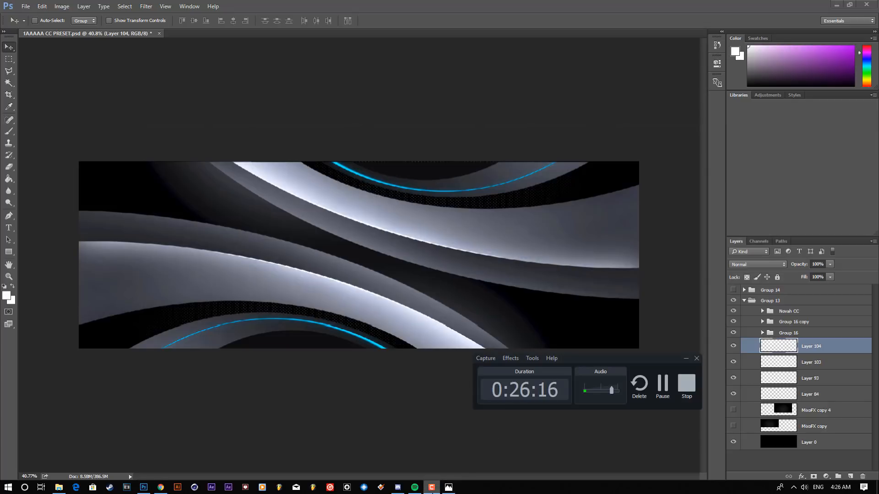
click(433, 492)
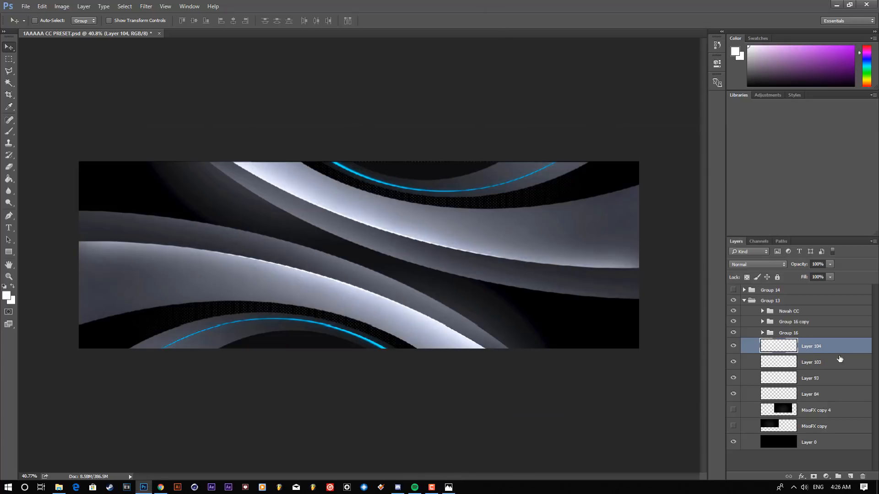
Step: Add a layer above Group 16 copy and draw a dark grey Pen shape filling the banner's upper-left corner, tapering toward the centre
click(794, 321)
click(850, 476)
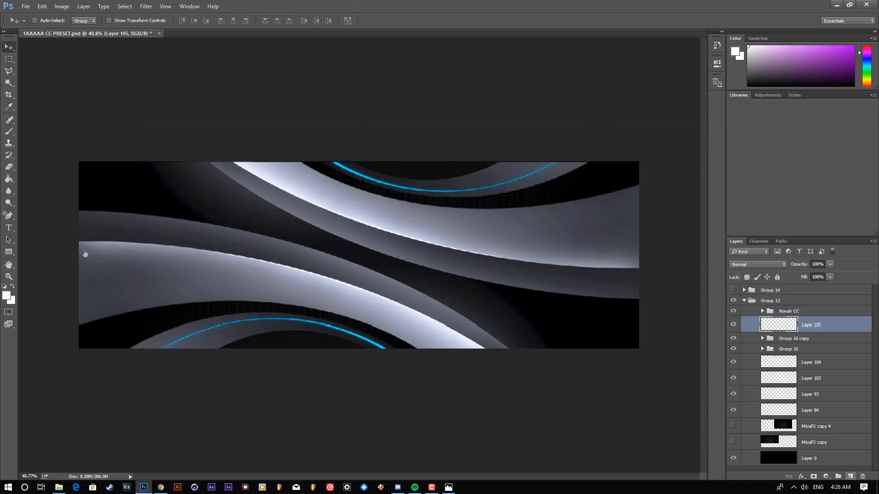
click(10, 215)
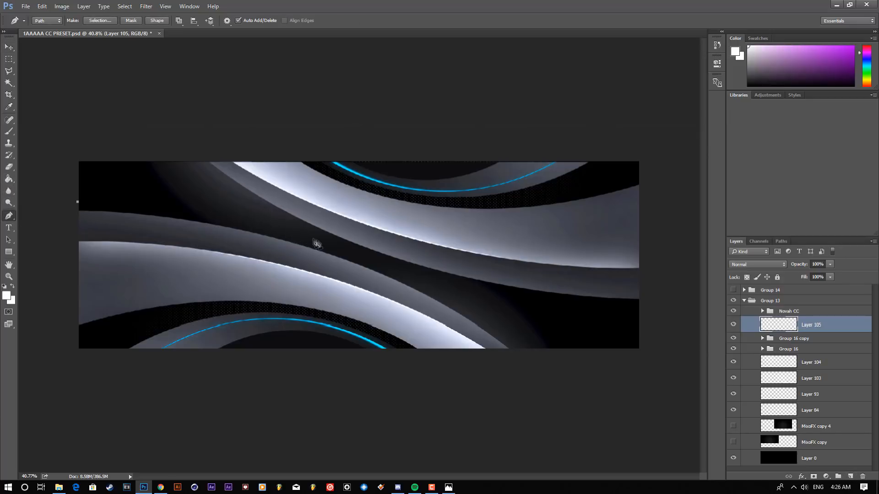
drag(296, 232, 432, 271)
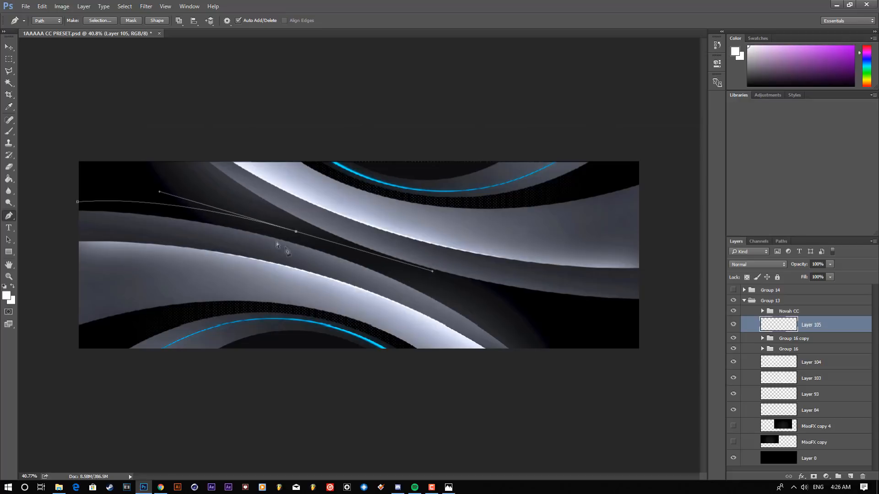
drag(296, 232, 300, 237)
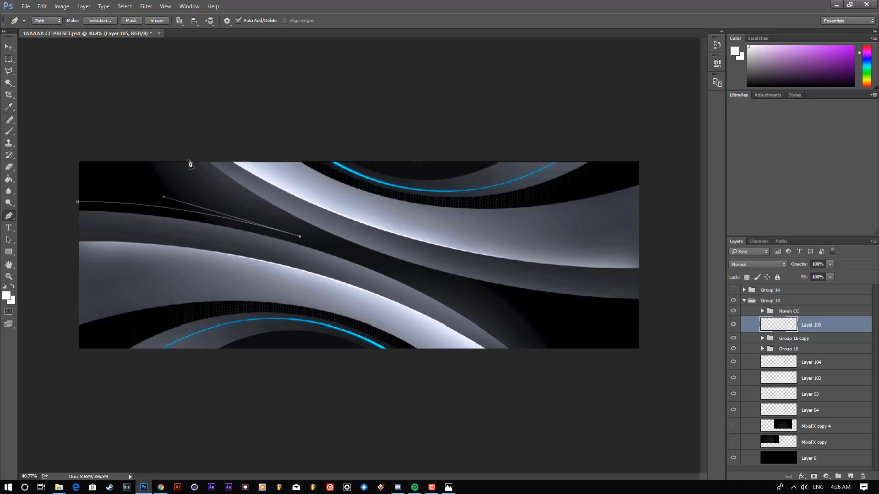
mouse_move(166, 139)
mouse_down()
mouse_move(176, 122)
mouse_move(173, 131)
mouse_up()
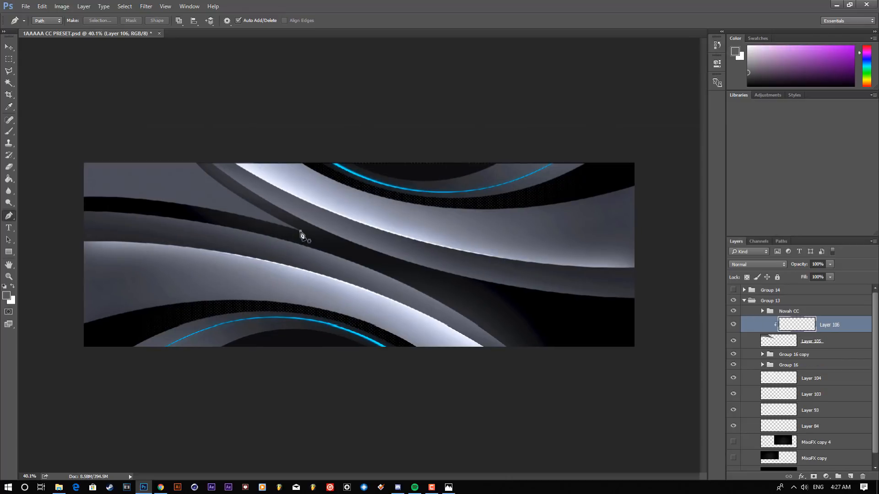
Step: Draw a closed Pen path over the upper-right part of the new corner shape and convert it to a selection
drag(134, 161, 105, 150)
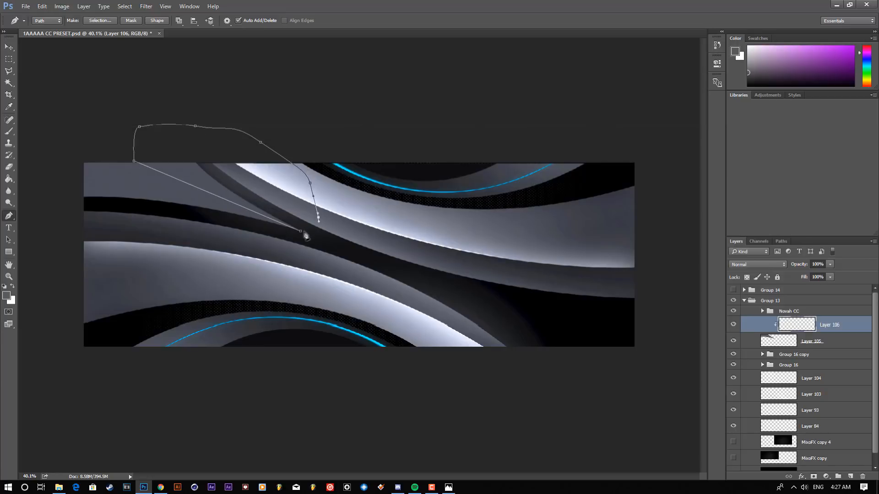
right_click(300, 230)
click(333, 277)
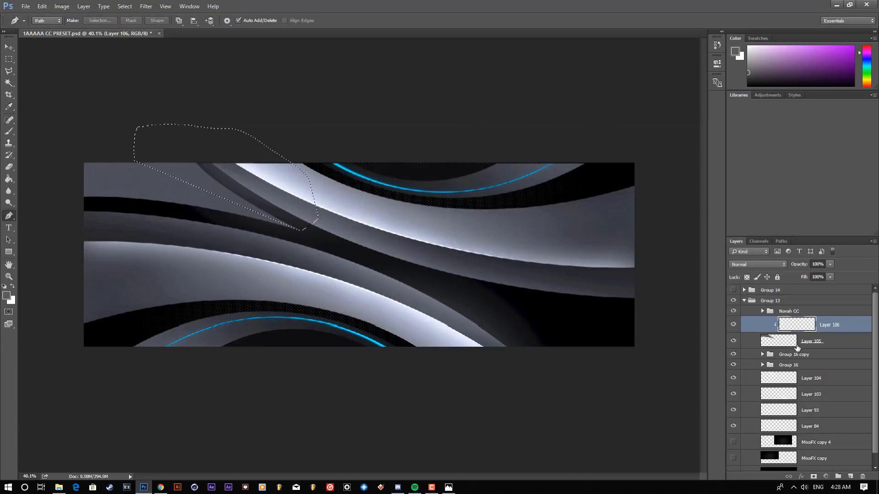
Step: Delete the empty clipped Layer 106 above Layer 105, keeping the selection active
click(799, 346)
click(817, 329)
drag(817, 328, 863, 476)
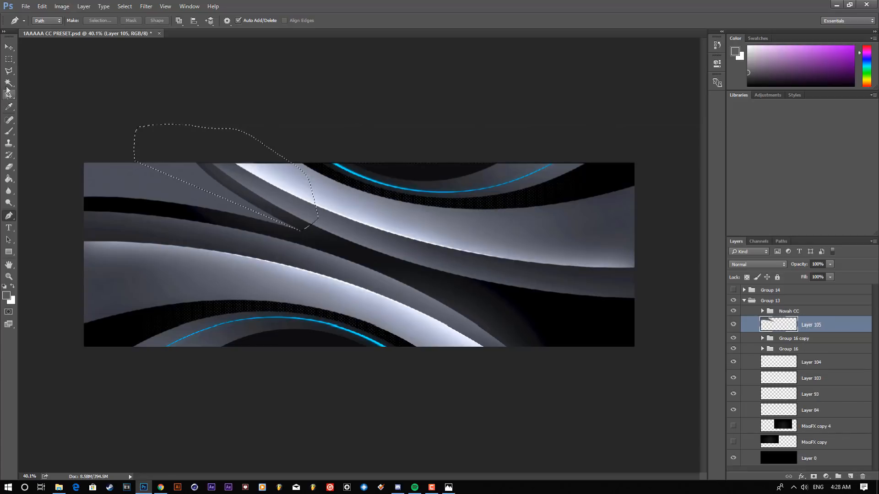
Step: Copy the selected part of Layer 105 to a new layer and check the copied wedge with Layer 105 hidden and shown
click(8, 59)
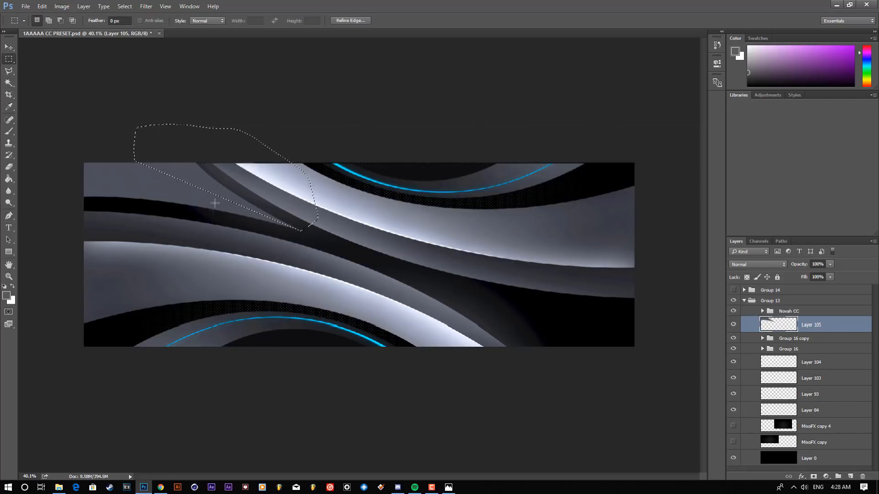
right_click(207, 181)
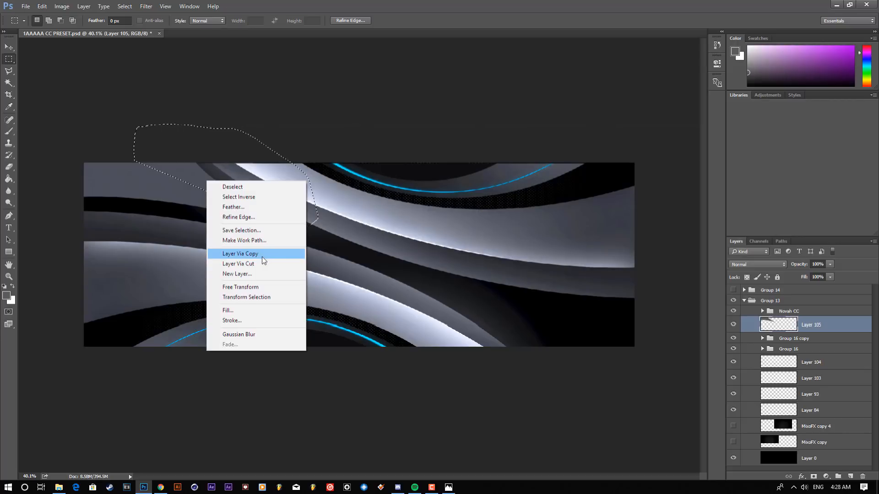
click(263, 260)
click(733, 342)
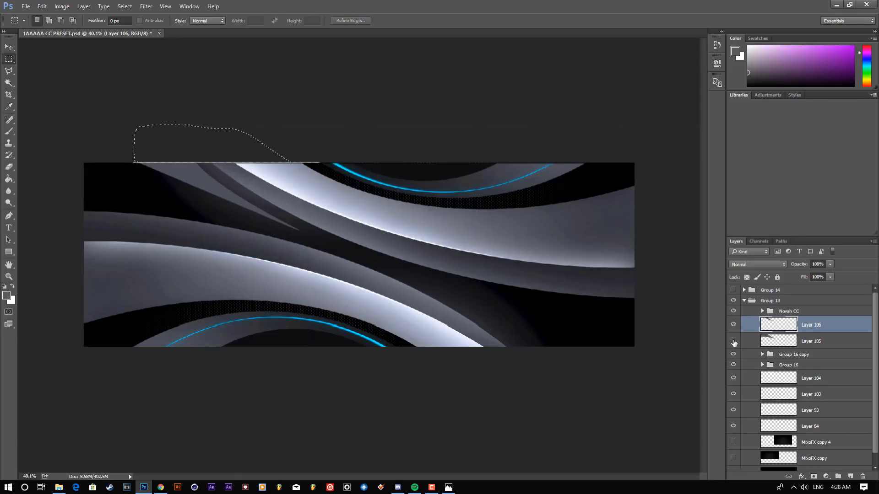
click(734, 342)
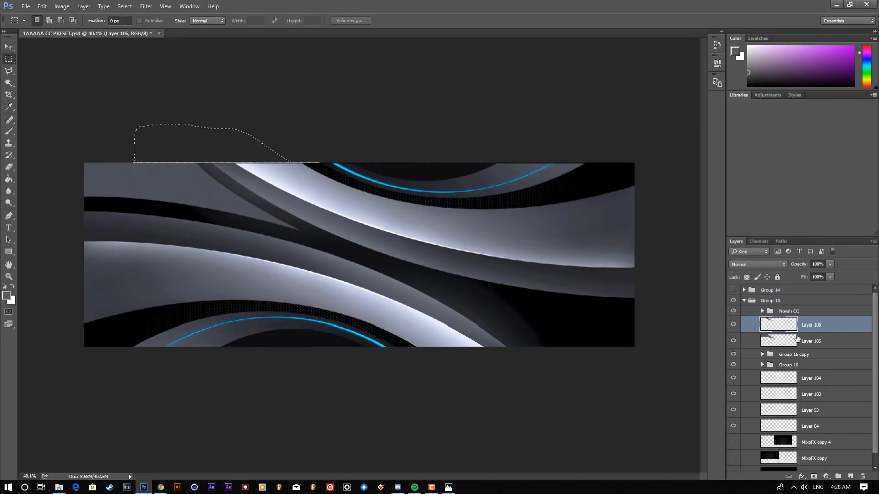
Step: Apply a grey #a7a7a7 Color Overlay to the copied wedge on Layer 106
key(h)
double_click(775, 323)
click(471, 287)
click(479, 286)
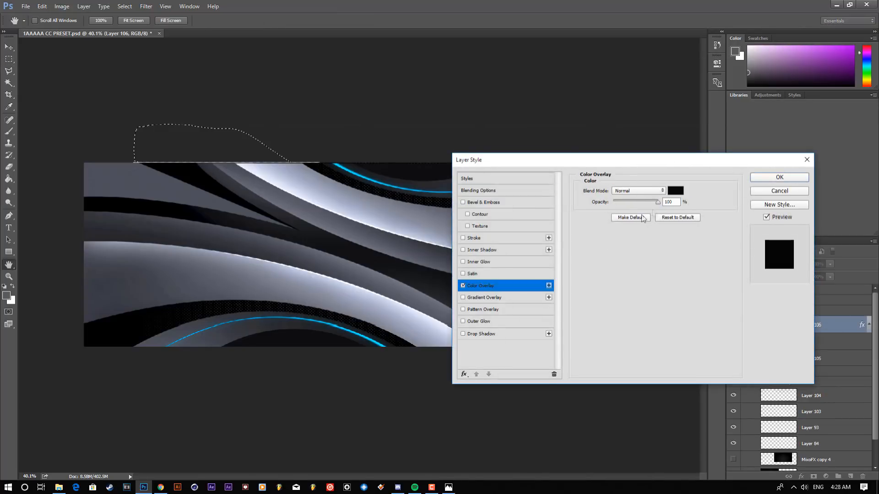
click(675, 191)
text(aaaaaa)
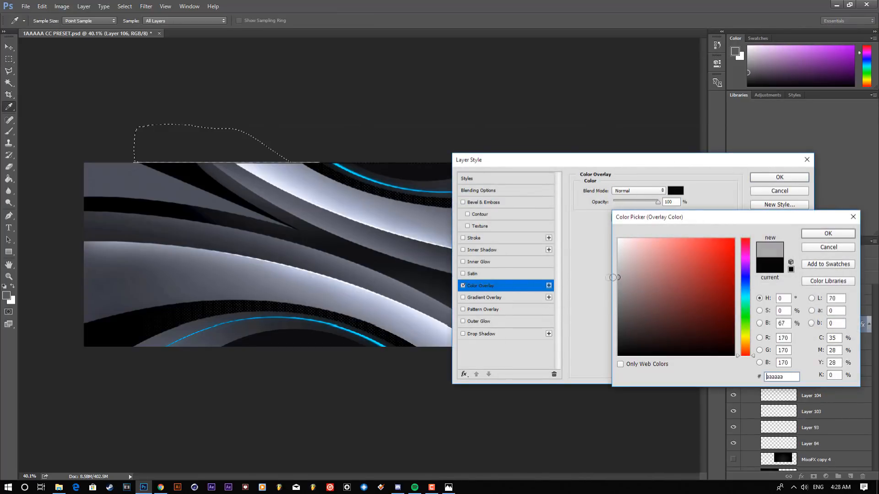
click(617, 274)
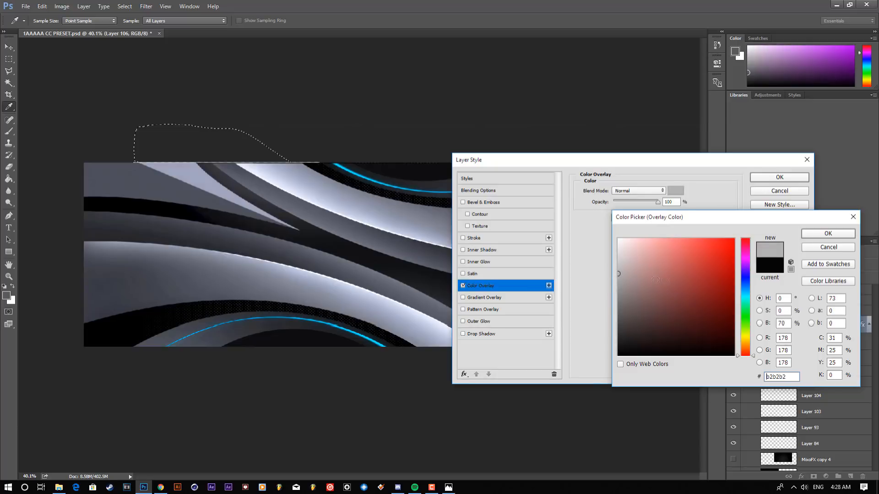
click(770, 266)
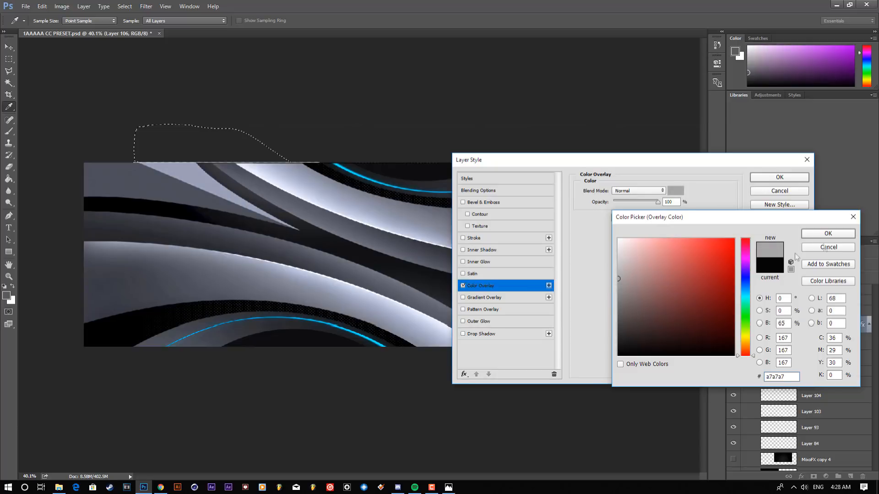
click(829, 234)
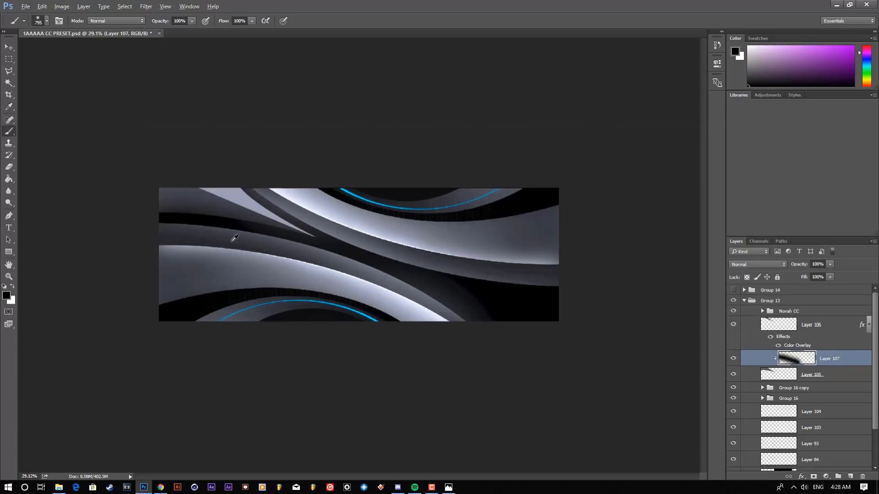
Step: Add a new layer clipped to Layer 106 and make white the foreground colour
scroll(235, 238, up, 1)
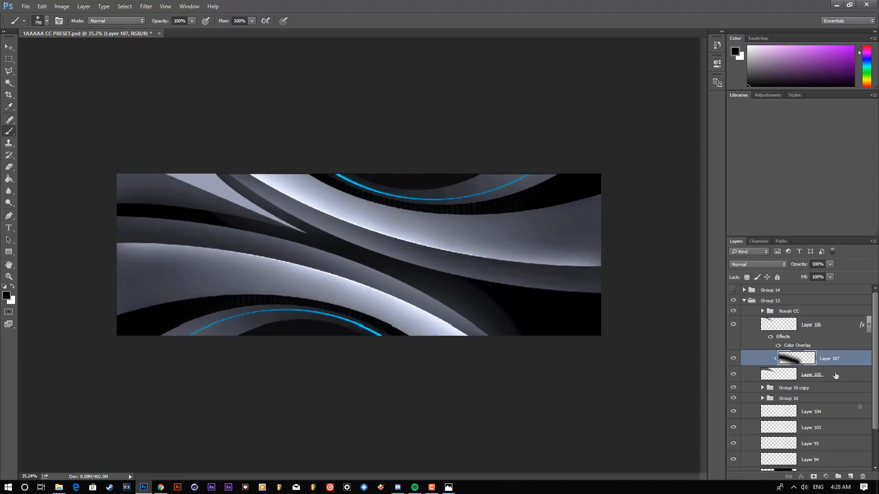
click(806, 325)
click(850, 477)
right_click(799, 325)
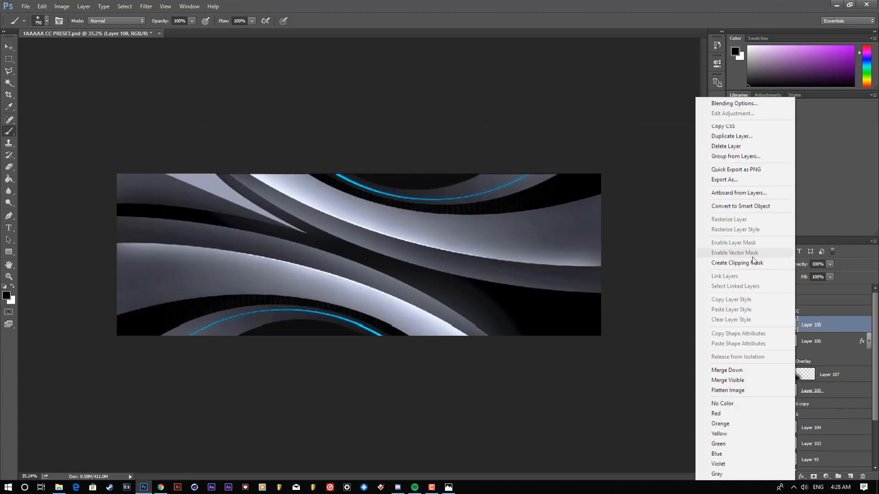
click(723, 260)
click(13, 286)
Step: Try soft white brush strokes along the lower edge of the light wedge on the clipped layer
drag(165, 202, 147, 204)
drag(247, 243, 339, 287)
key(ctrl+z)
mouse_move(182, 222)
mouse_down()
mouse_move(306, 284)
mouse_move(297, 290)
mouse_up()
key(ctrl+z)
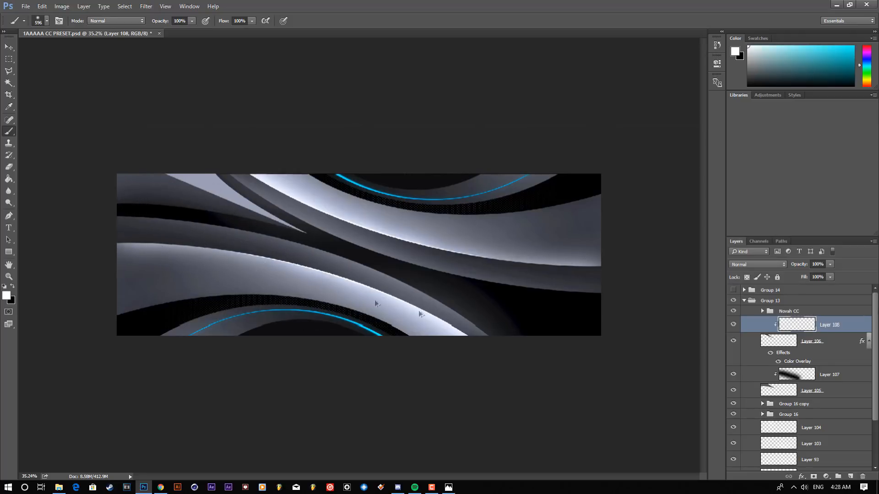
Step: Rasterize the layer style of Layer 106
click(842, 344)
right_click(834, 341)
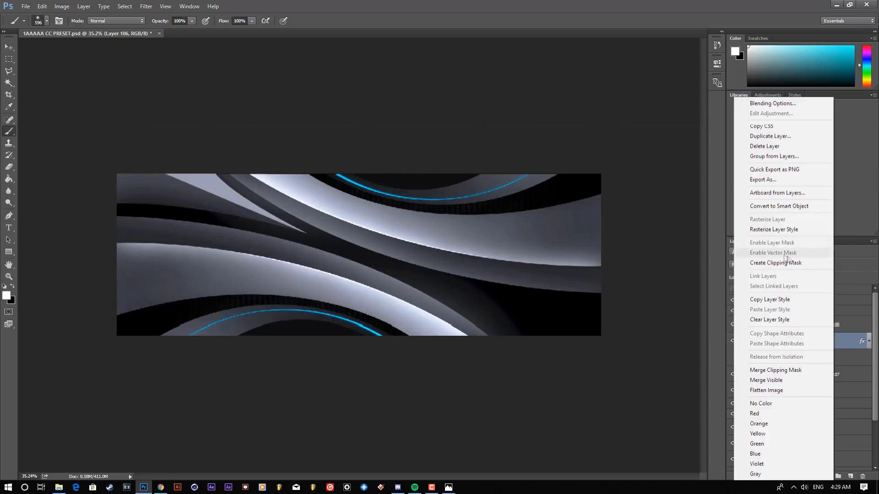
click(784, 229)
Step: Brush a soft white highlight along the wedge's lower edge down to its tip on Layer 108, using a smaller brush
click(808, 328)
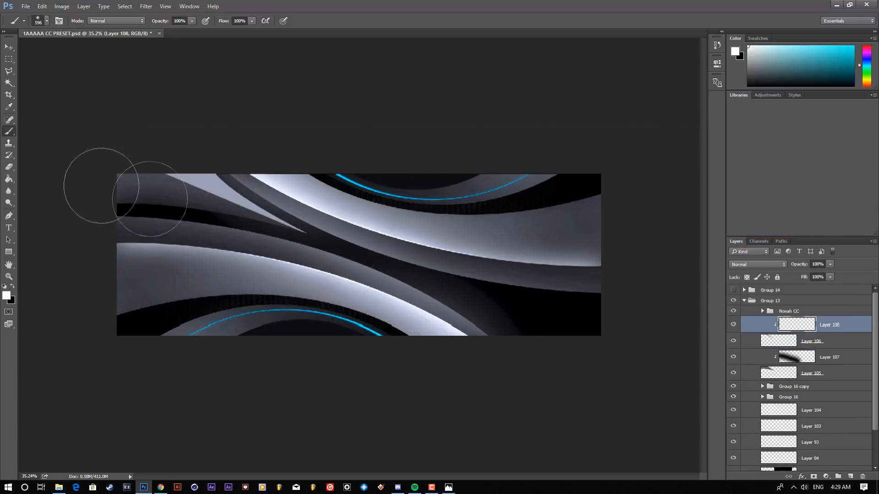
key(bracketleft)
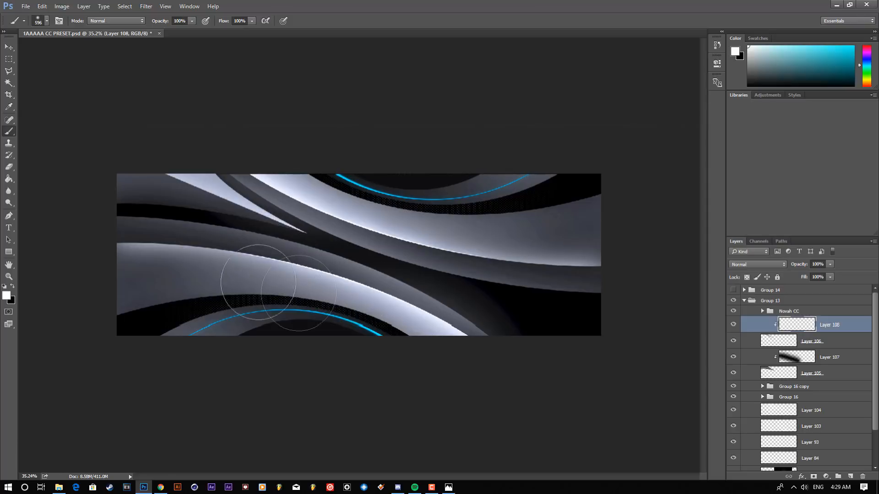
mouse_move(162, 202)
mouse_down()
mouse_move(457, 324)
mouse_move(552, 354)
mouse_up()
scroll(260, 226, down, 3)
scroll(219, 200, up, 3)
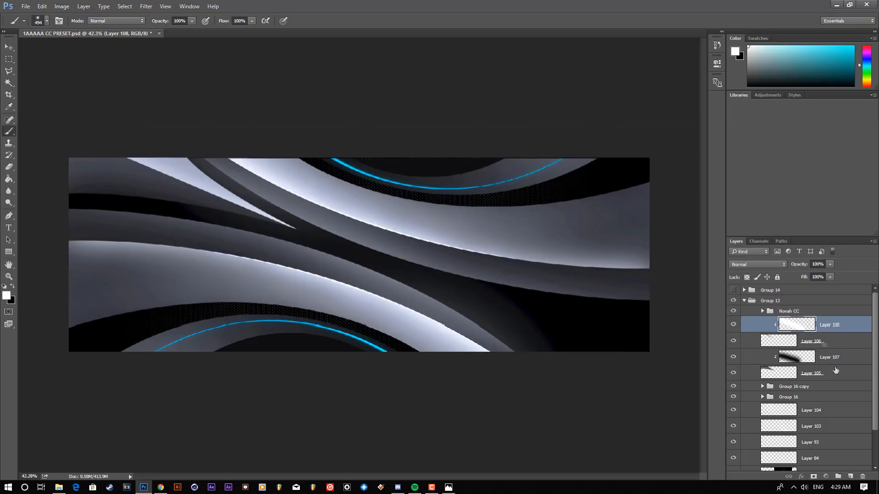
Step: Add a clipped layer beneath Layer 108 and shade the wedge's upper end with a large soft black brush
ctrl+click(850, 476)
click(15, 286)
mouse_move(132, 159)
mouse_down()
mouse_move(154, 158)
mouse_move(166, 123)
mouse_up()
click(173, 127)
scroll(376, 192, down, 1)
scroll(376, 191, down, 3)
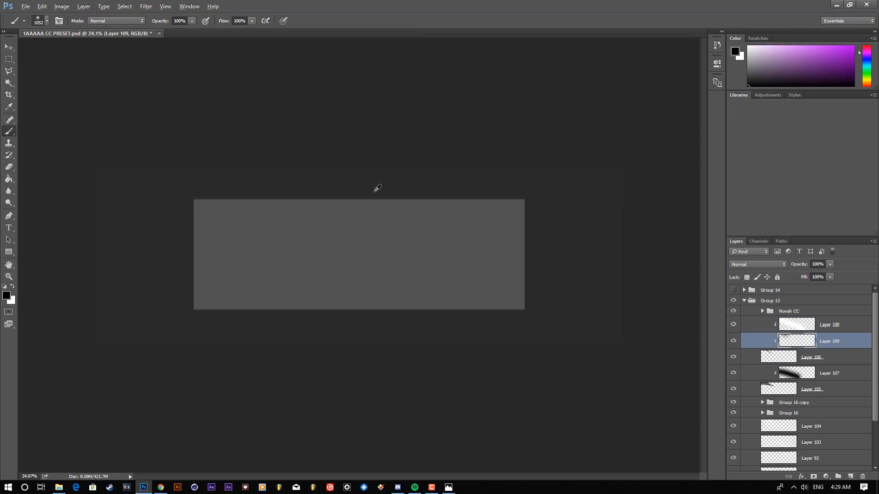
scroll(267, 187, up, 2)
key(ctrl+z)
drag(246, 219, 265, 218)
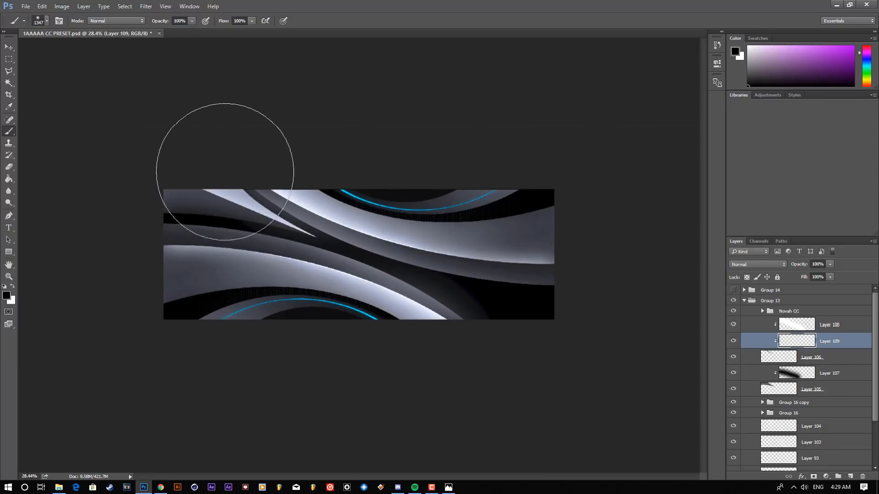
click(212, 155)
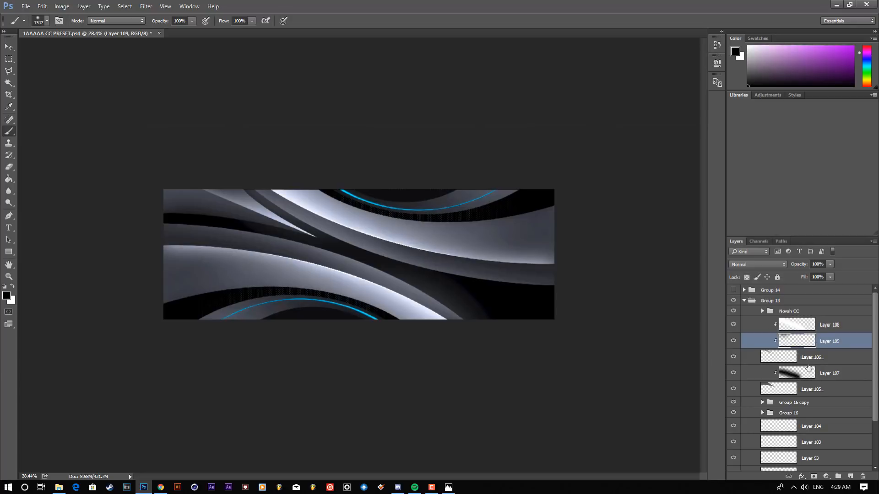
Step: Add a clipped layer directly above Layer 105 and darken the banner's upper-left corner with a very large soft black brush
click(815, 391)
click(851, 477)
key(bracketleft)
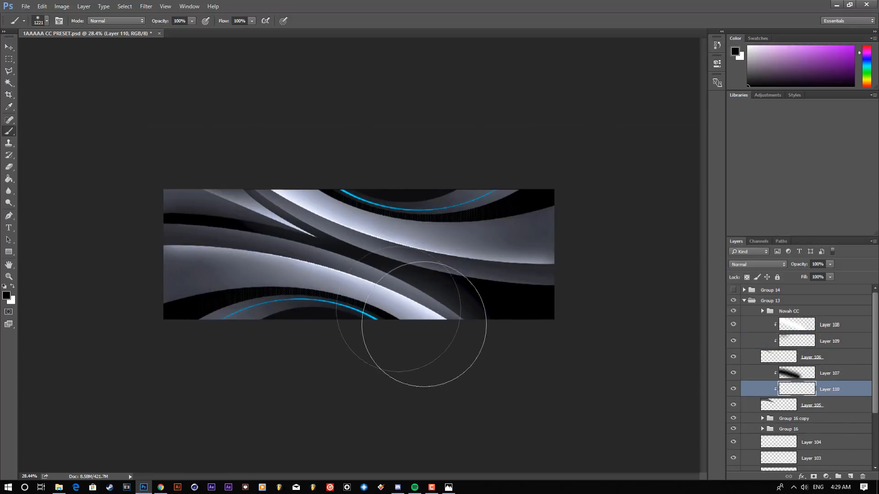
key(bracketright)
key(bracketright)
key(bracketright)
key(bracketright)
drag(183, 202, 157, 173)
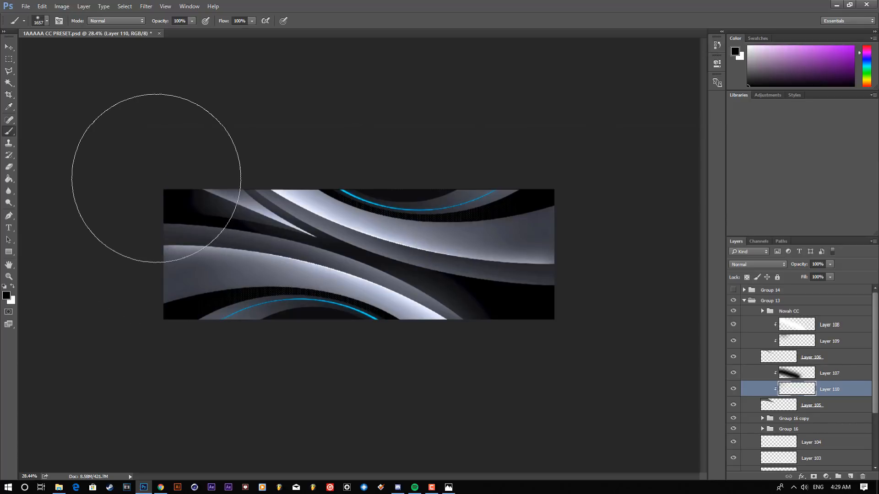
Step: Lower the opacity of the corner shading on Layer 110 to 52%
mouse_move(793, 267)
mouse_down()
mouse_move(749, 266)
mouse_move(766, 271)
mouse_up()
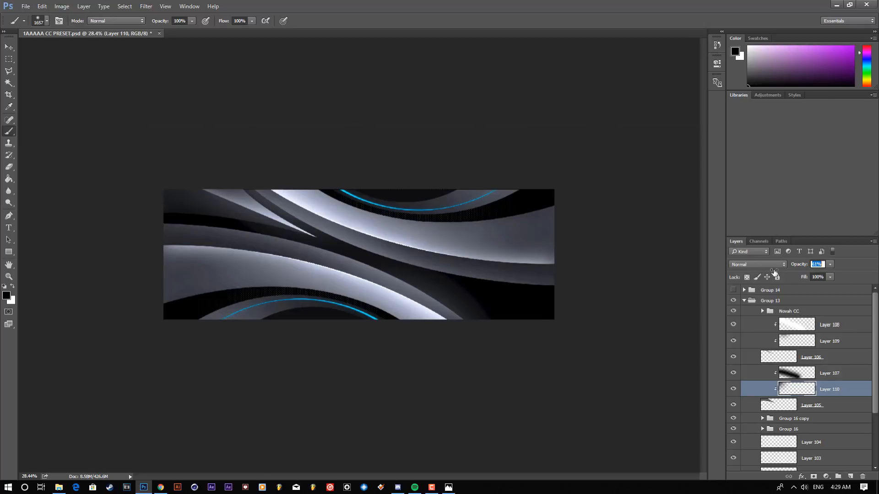
mouse_move(772, 272)
mouse_down()
mouse_move(798, 267)
mouse_move(788, 270)
mouse_up()
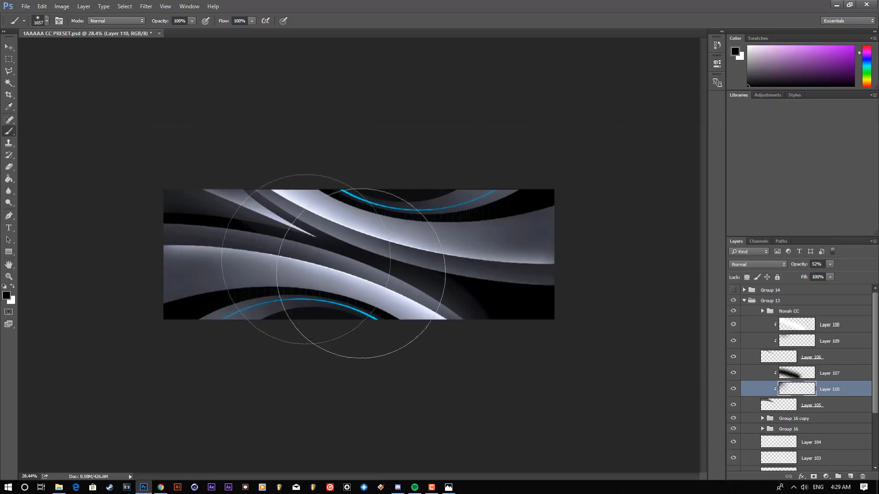
scroll(223, 279, up, 6)
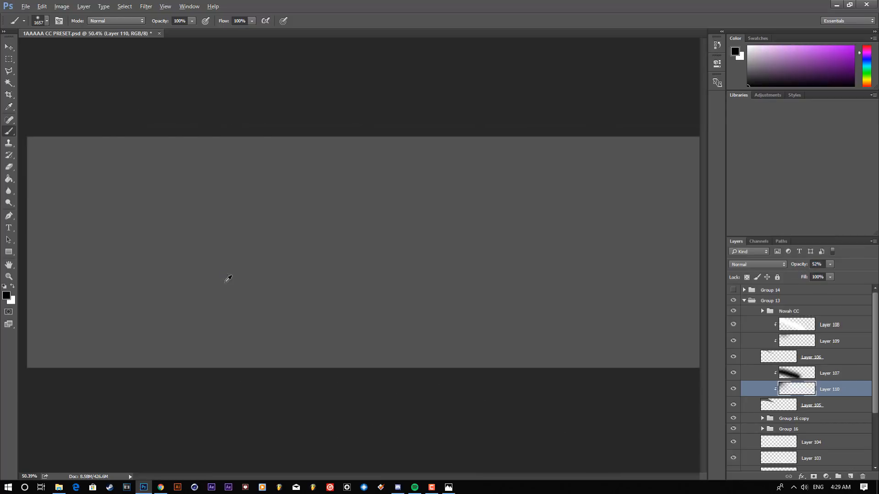
scroll(139, 180, down, 3)
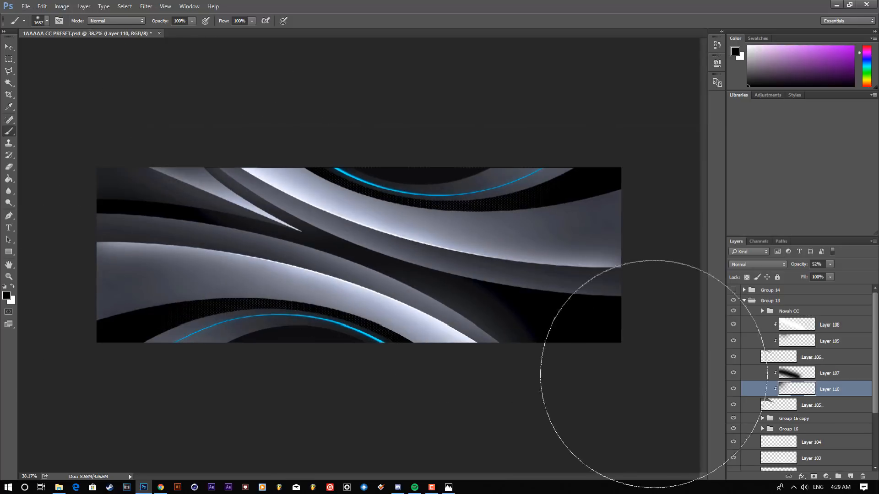
Step: Add a clipped layer above Layer 107 with a soft white glow near the corner shape's tip, at 22% opacity
click(849, 476)
click(12, 286)
drag(829, 390, 762, 365)
alt+right_click(284, 245)
click(296, 273)
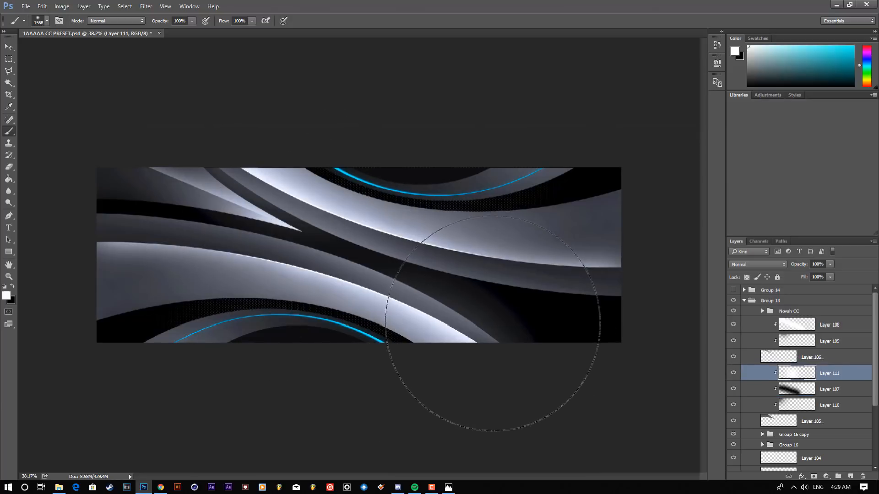
mouse_move(797, 265)
mouse_down()
mouse_move(507, 286)
mouse_move(518, 288)
mouse_up()
Step: Group the corner shape's layers, Layer 105 through Layer 111, above Group 16 copy
click(9, 47)
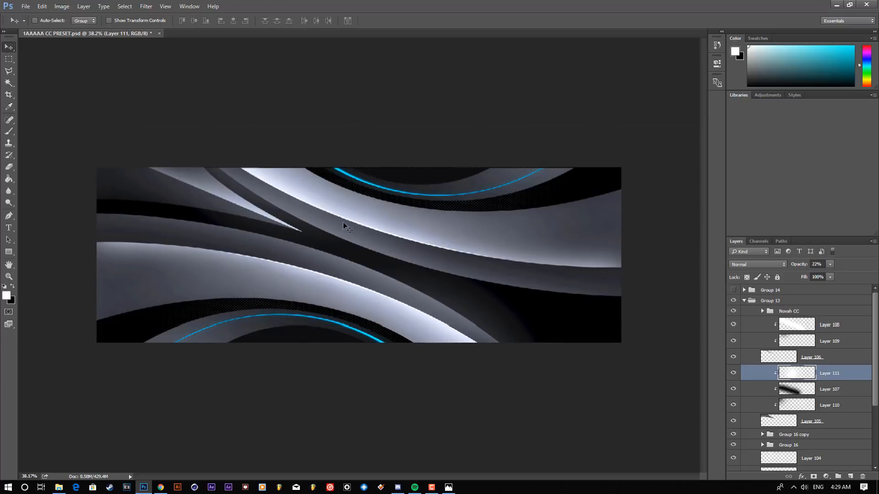
scroll(343, 221, down, 8)
scroll(330, 265, up, 8)
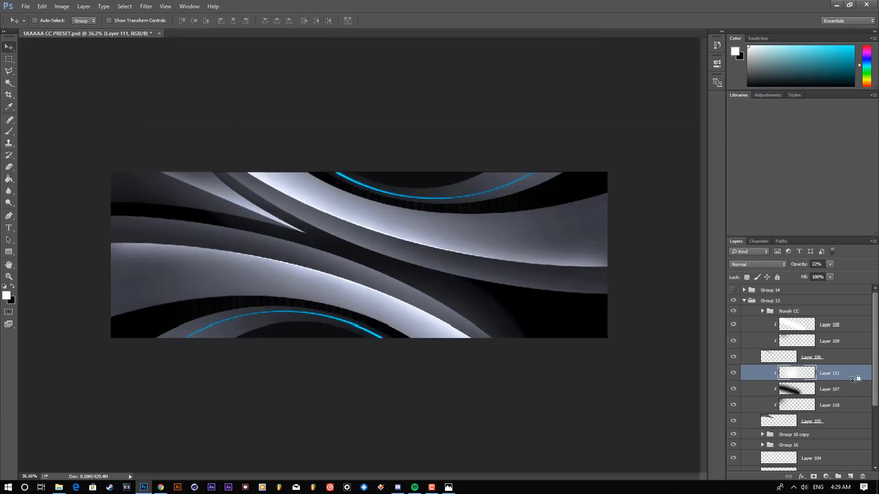
click(763, 312)
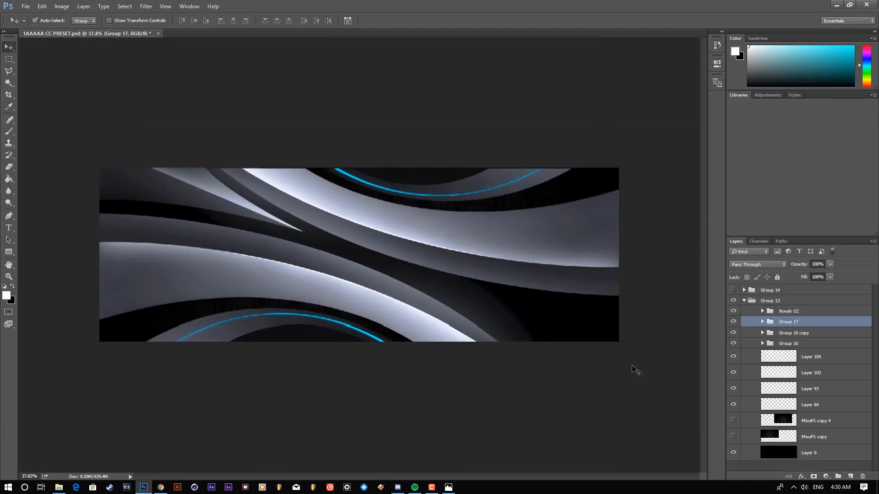
Step: Duplicate Group 17 and rotate the copy into the banner's lower-right corner, mirroring the upper-left shape
key(ctrl+a)
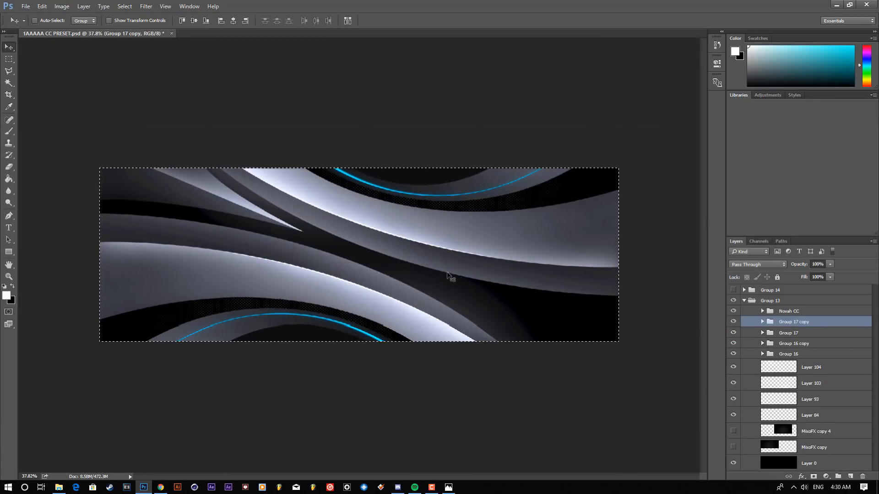
key(ctrl+t)
mouse_move(448, 275)
mouse_down()
mouse_move(131, 158)
mouse_move(449, 256)
mouse_move(454, 274)
mouse_up()
drag(480, 322, 573, 330)
key(Return)
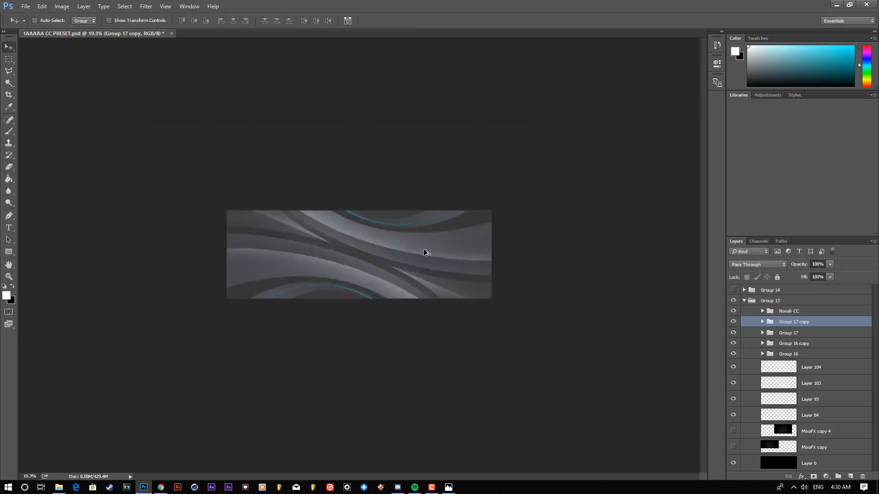
key(ctrl+0)
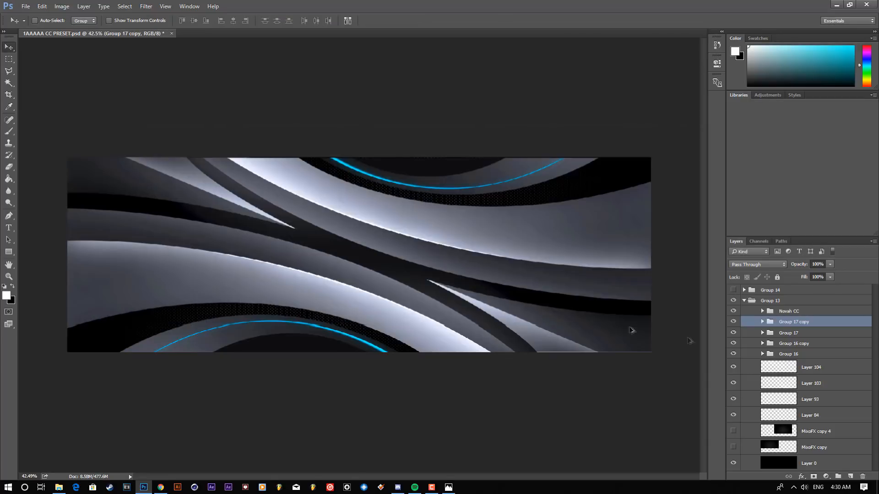
Step: Place the white NOVAH text logo above Group 17 copy, scaled to 37.70% at the banner's centre
click(755, 304)
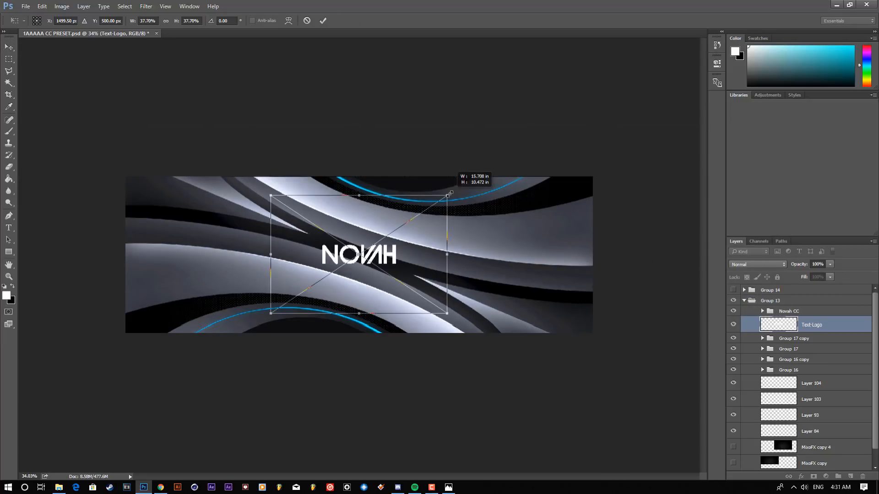
drag(450, 194, 447, 195)
click(324, 20)
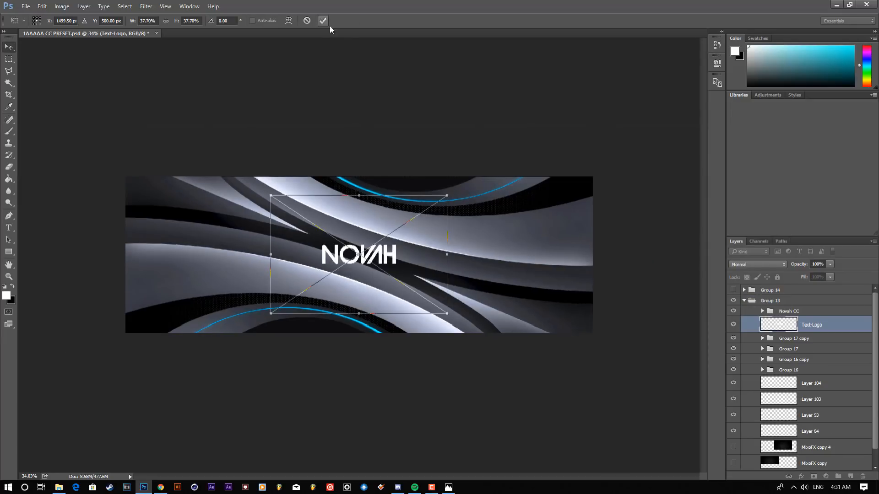
Step: Examine the finished banner at several zoom levels, with the Text-Logo layer hidden and shown
key(ctrl+0)
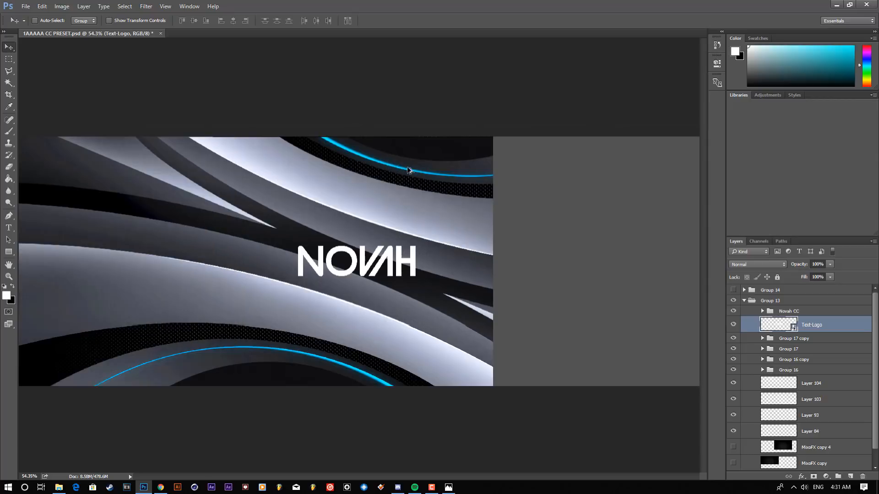
scroll(574, 177, up, 1)
scroll(476, 246, down, 6)
scroll(471, 329, up, 2)
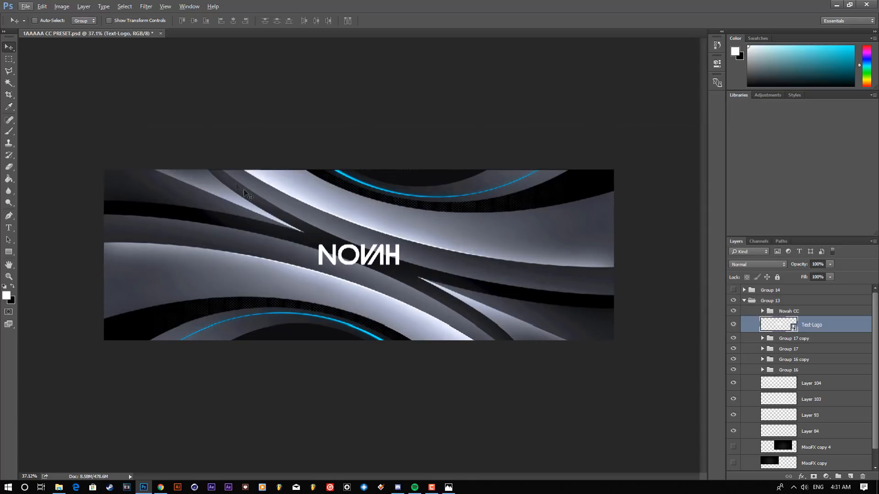
scroll(434, 245, down, 5)
scroll(400, 291, up, 3)
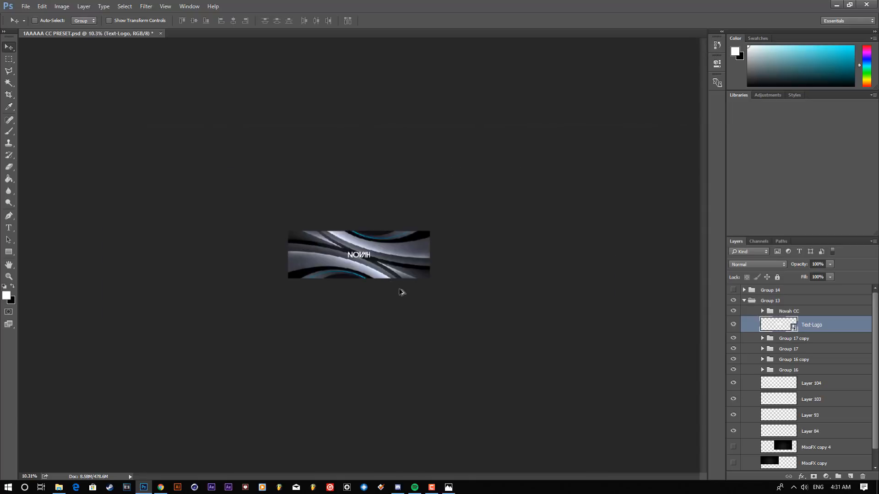
scroll(369, 281, up, 3)
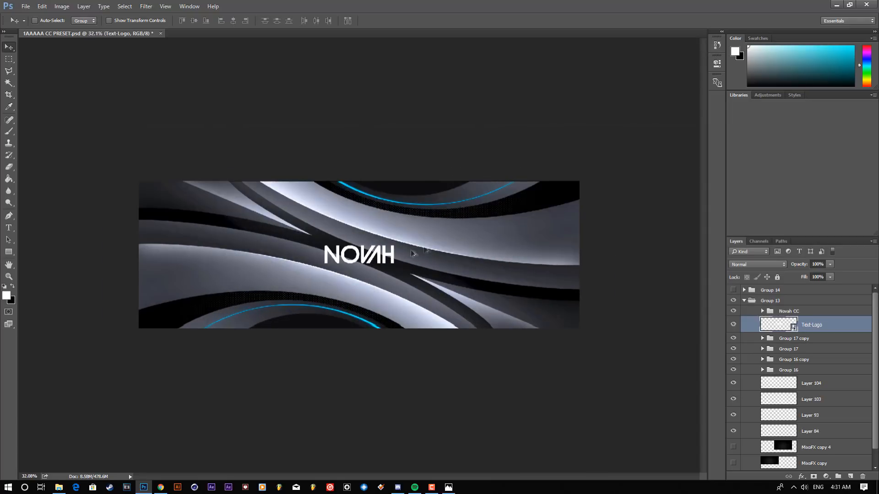
click(733, 324)
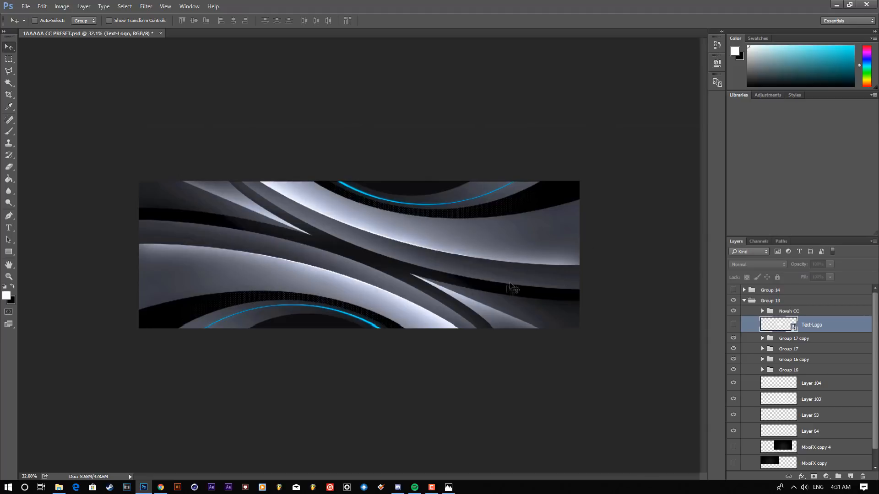
click(734, 325)
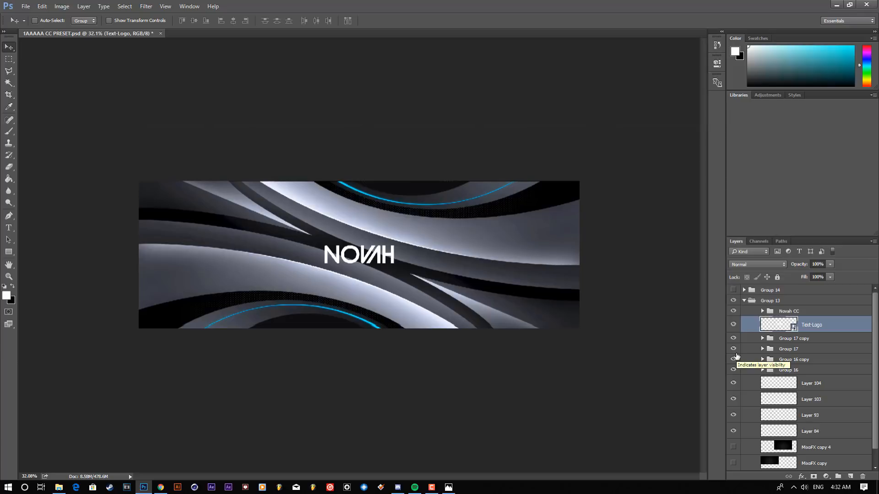
scroll(586, 271, down, 9)
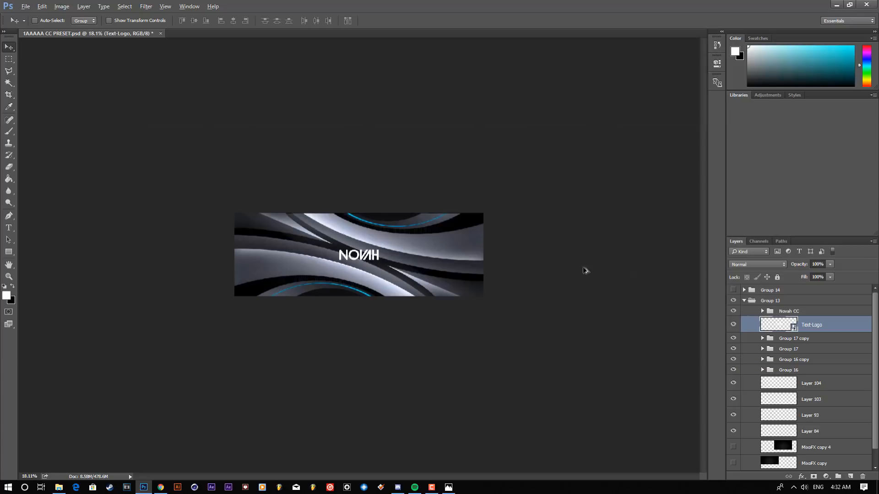
scroll(333, 269, up, 9)
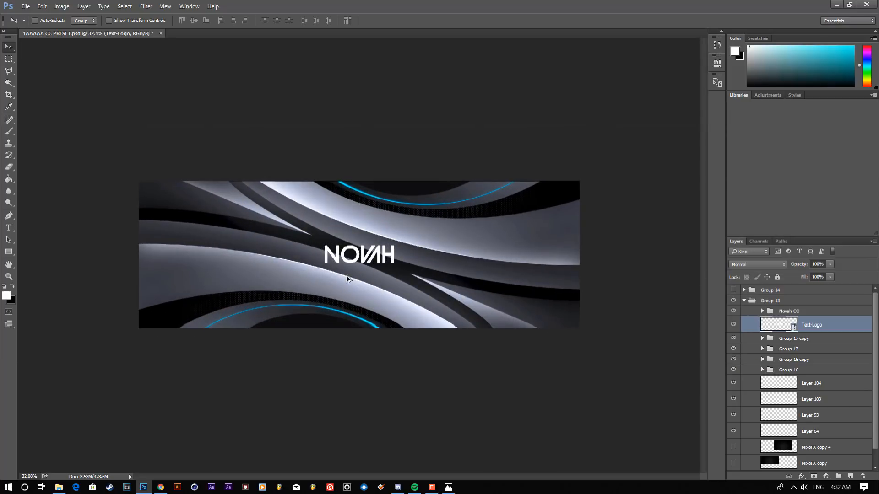